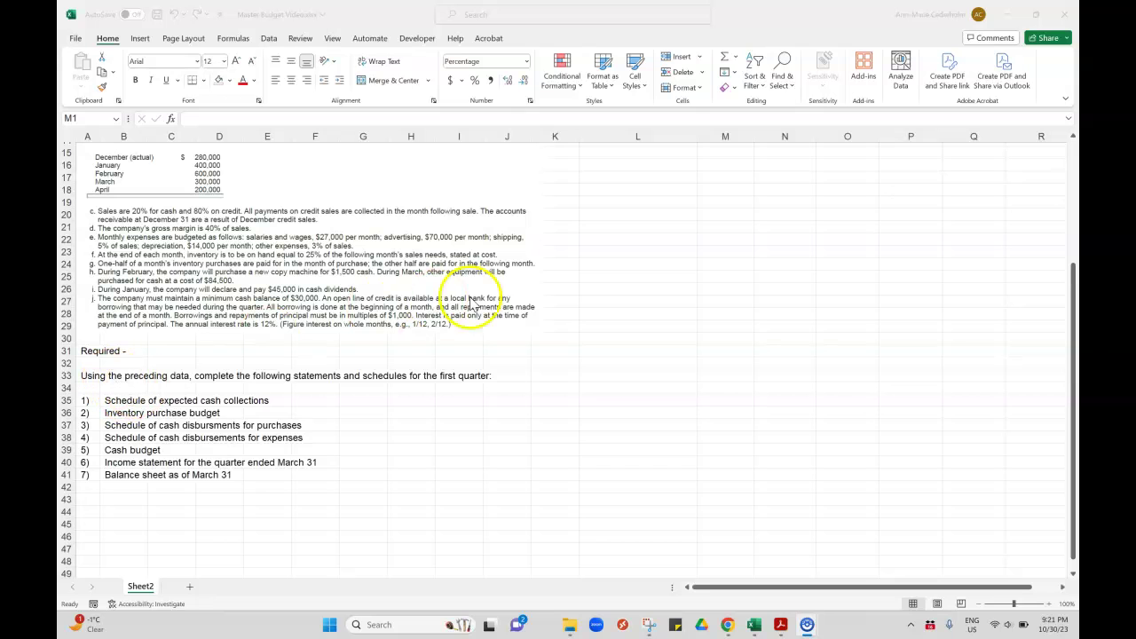
Scroll back to the top of Sheet2 and select cell L2 for the schedule heading
scroll(632, 226, up, 5)
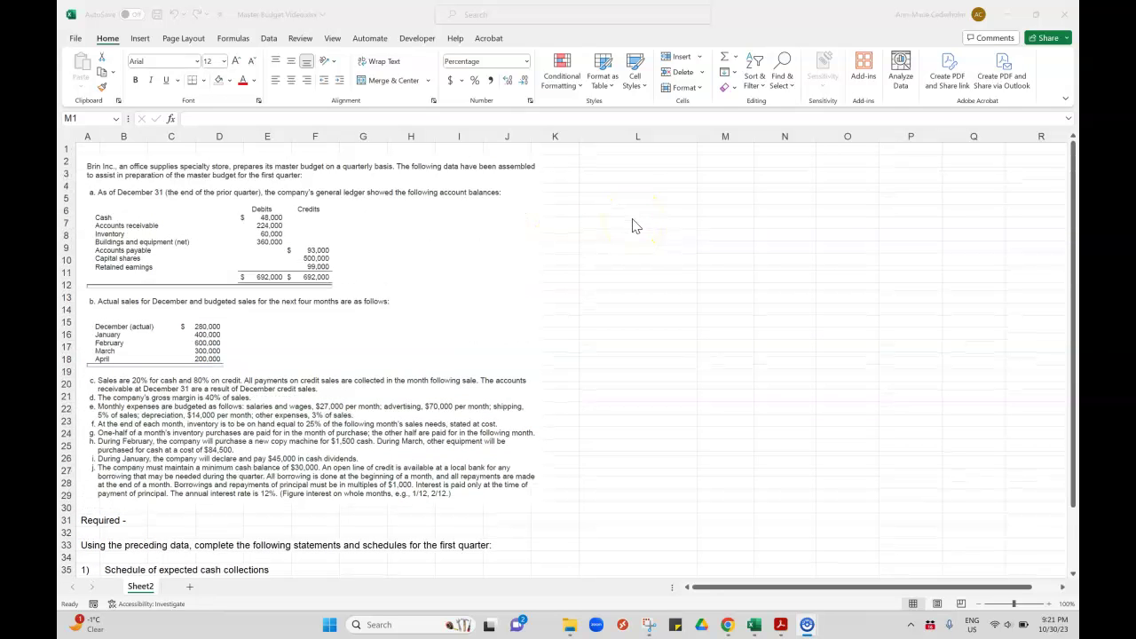
click(617, 164)
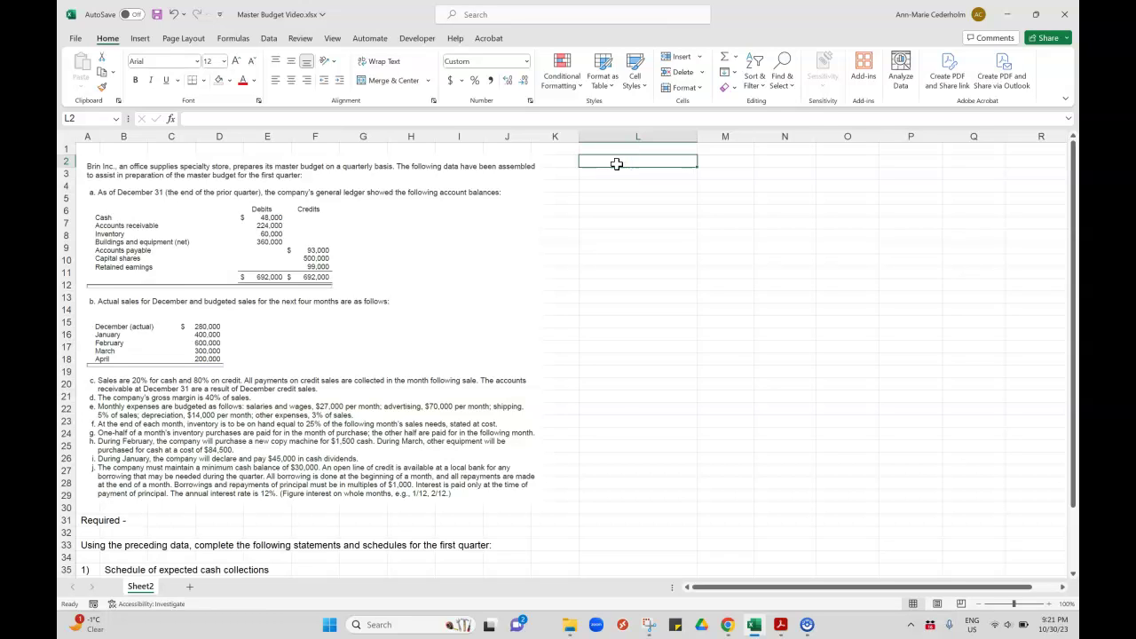
Enter 'Brin Inc.', 'Schedule of Expected Cash Collections' and 'For the quarter ended March' in L2:L4
text(Bri)
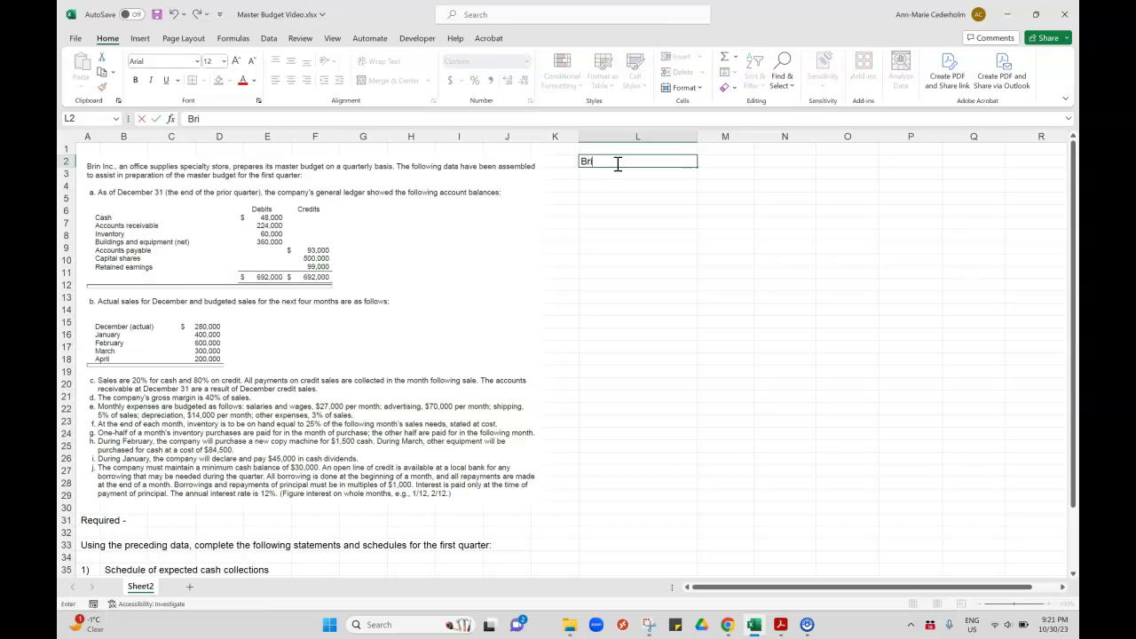
text(n Inc.)
key(Return)
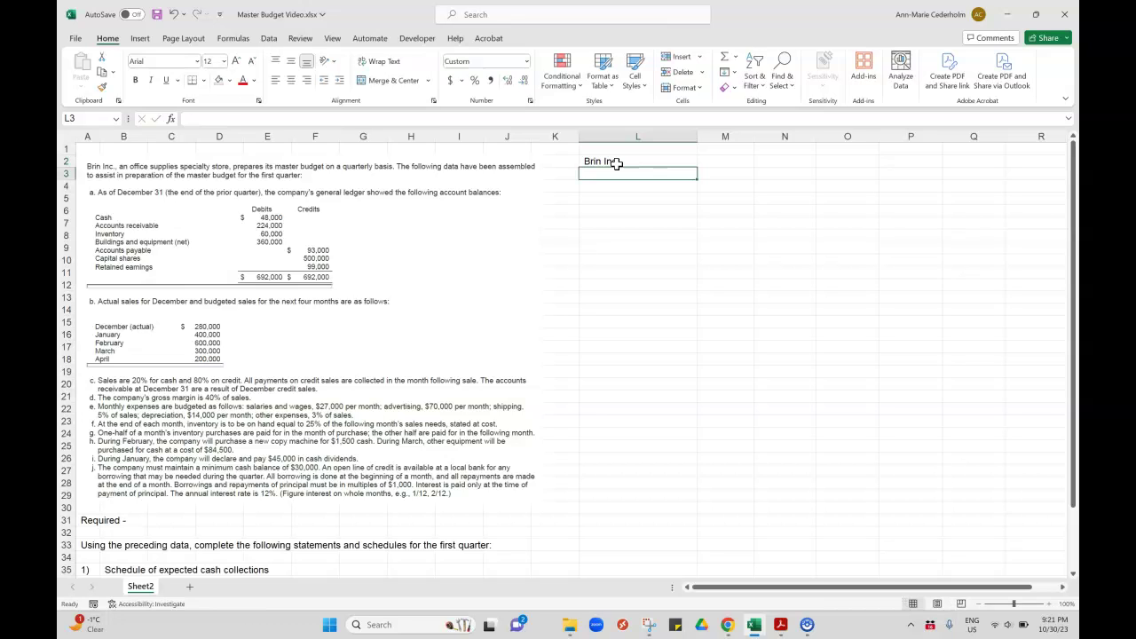
text(Schedule of )
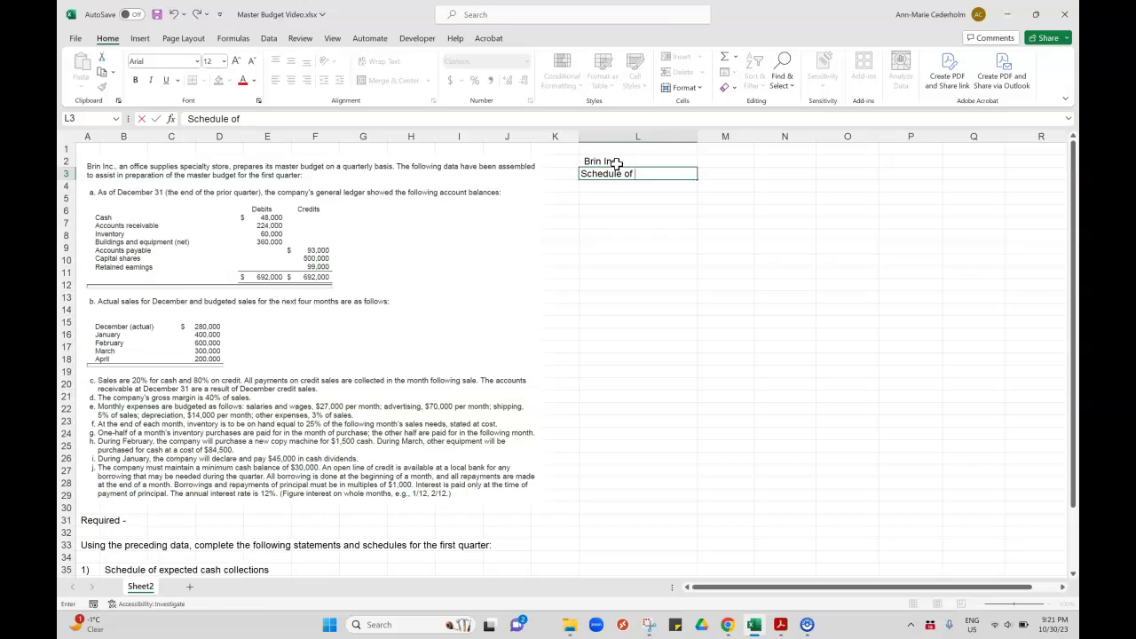
text(Expected Cash Collections)
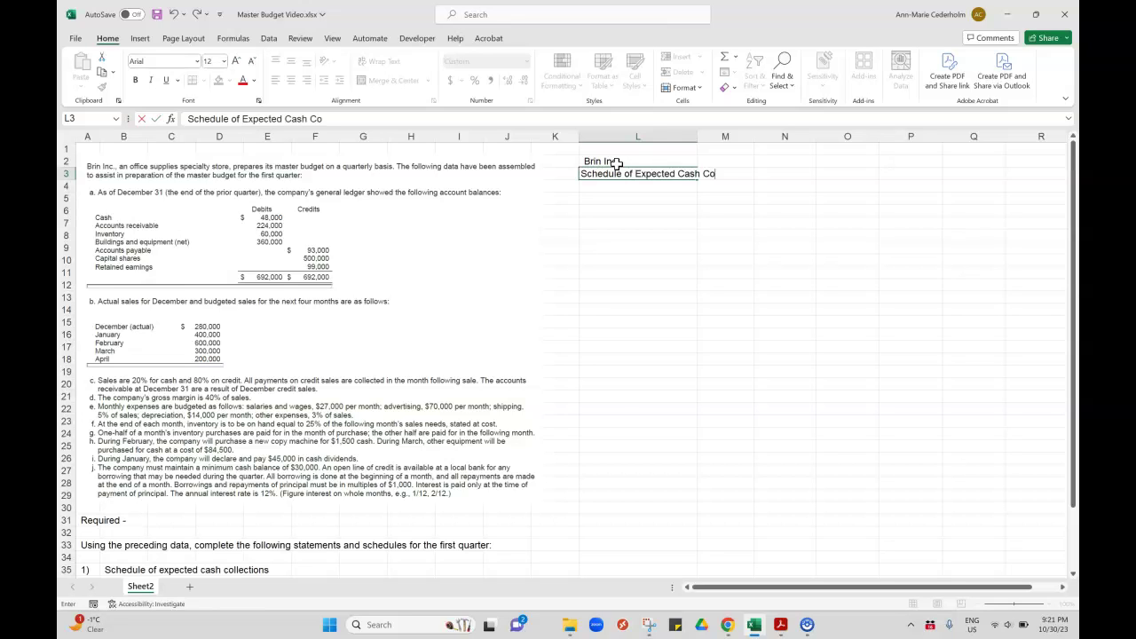
key(ctrl+Return)
key(Return)
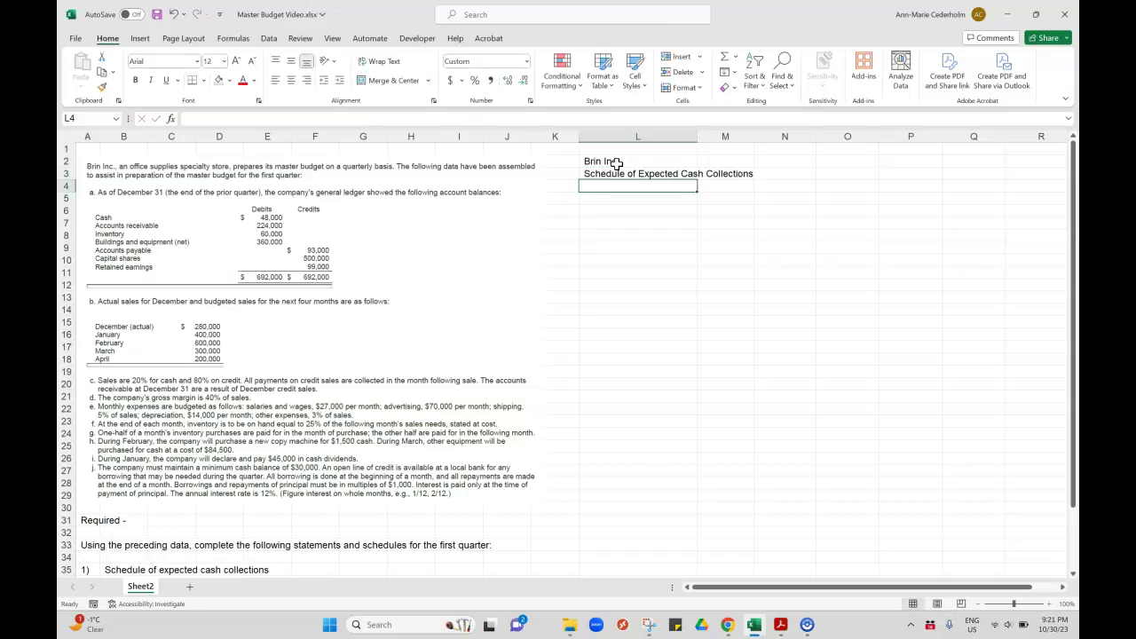
text(For the)
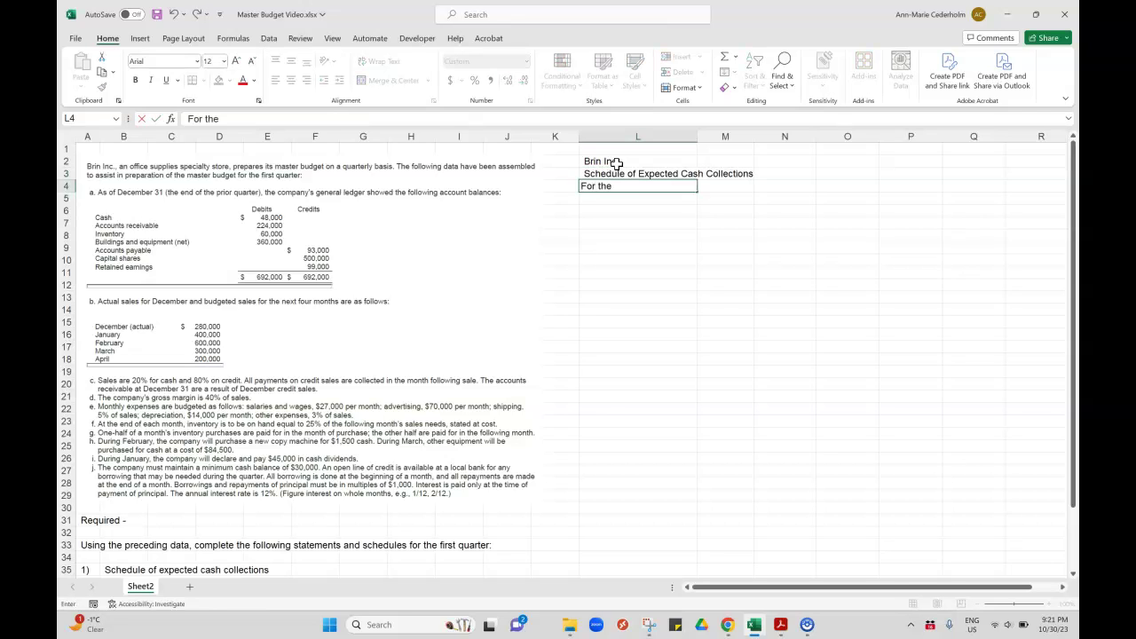
text( quarter ended March 31)
key(Return)
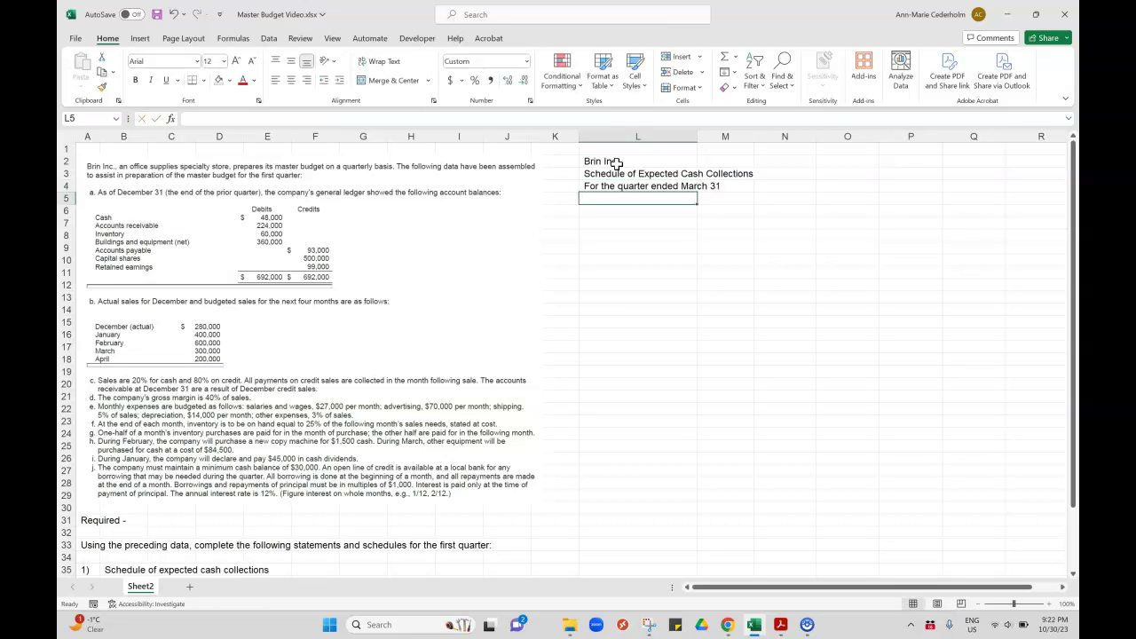
key(Return)
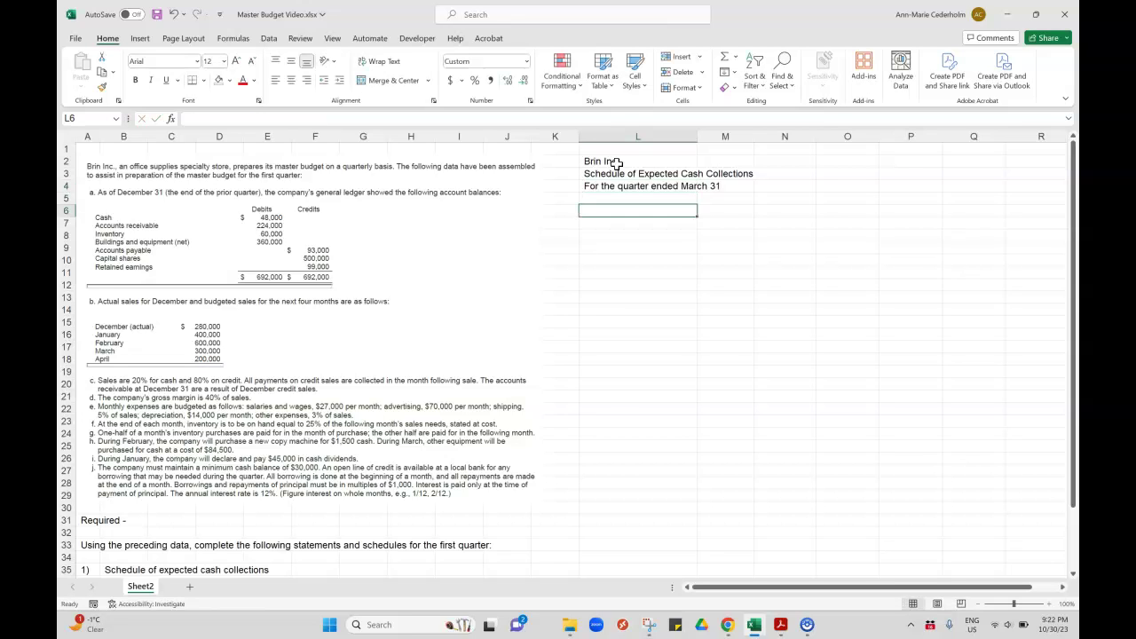
Place the Sales label in row 7, clearing it from row 6
text(Sale)
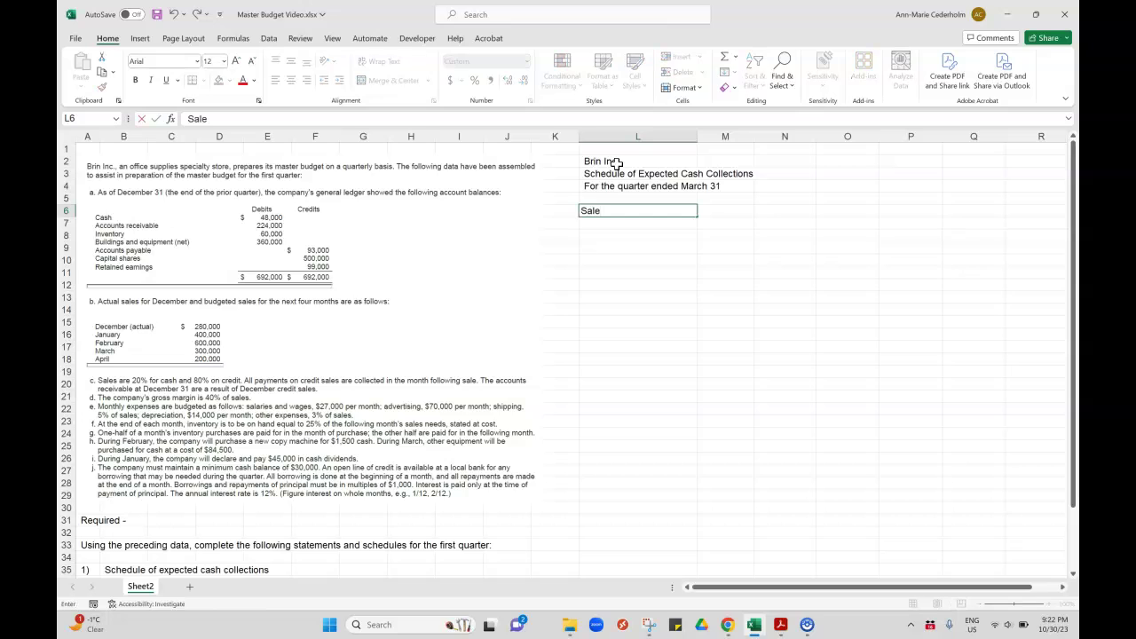
text(s)
key(Return)
key(Up)
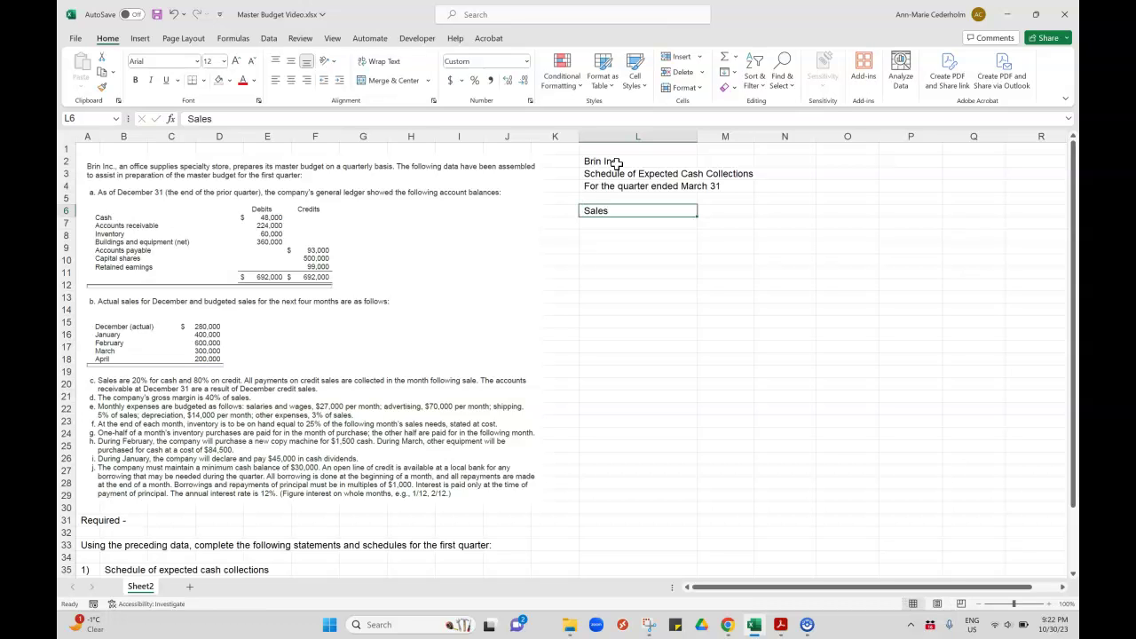
key(Delete)
key(Down)
text(Sales)
key(Return)
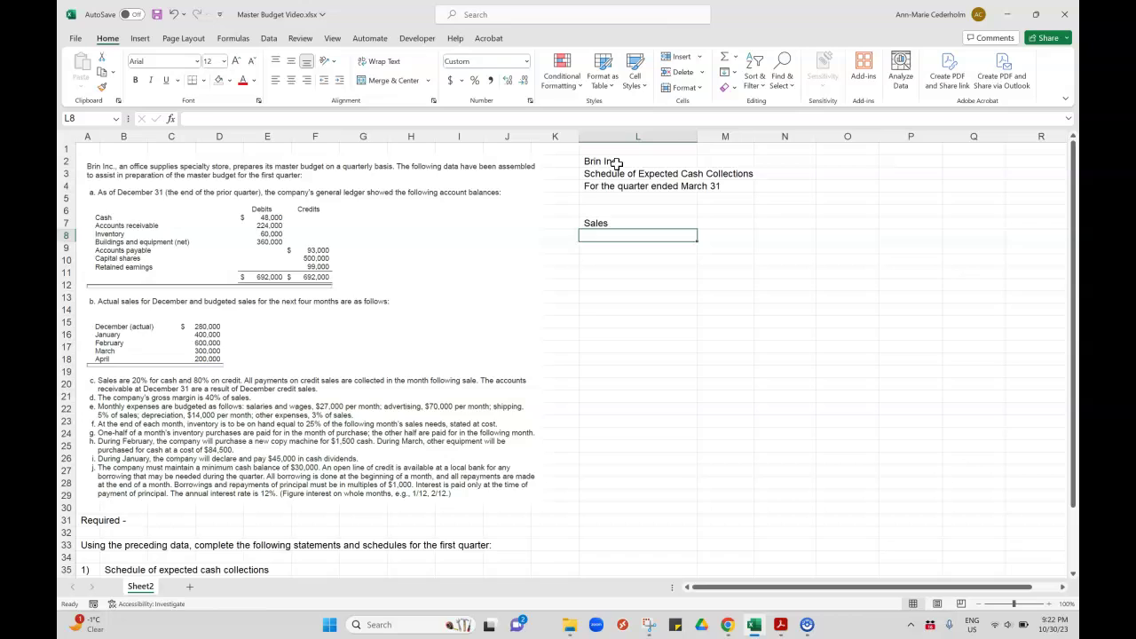
key(Up)
key(Up)
key(Right)
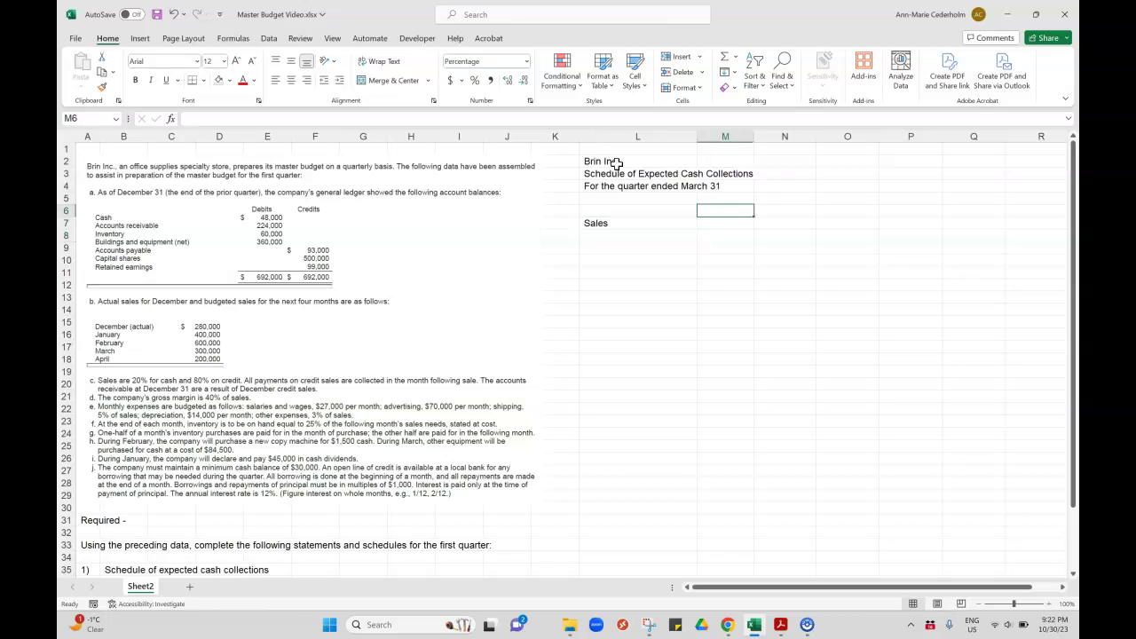
Enter the December header with sales of 280000 below it
text(December)
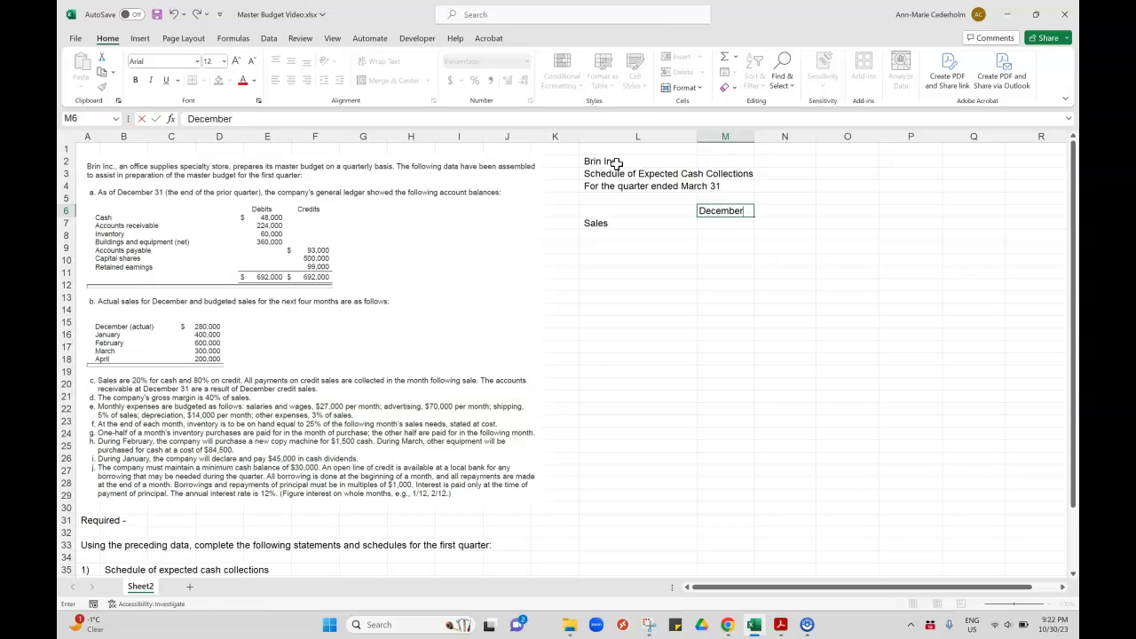
key(Return)
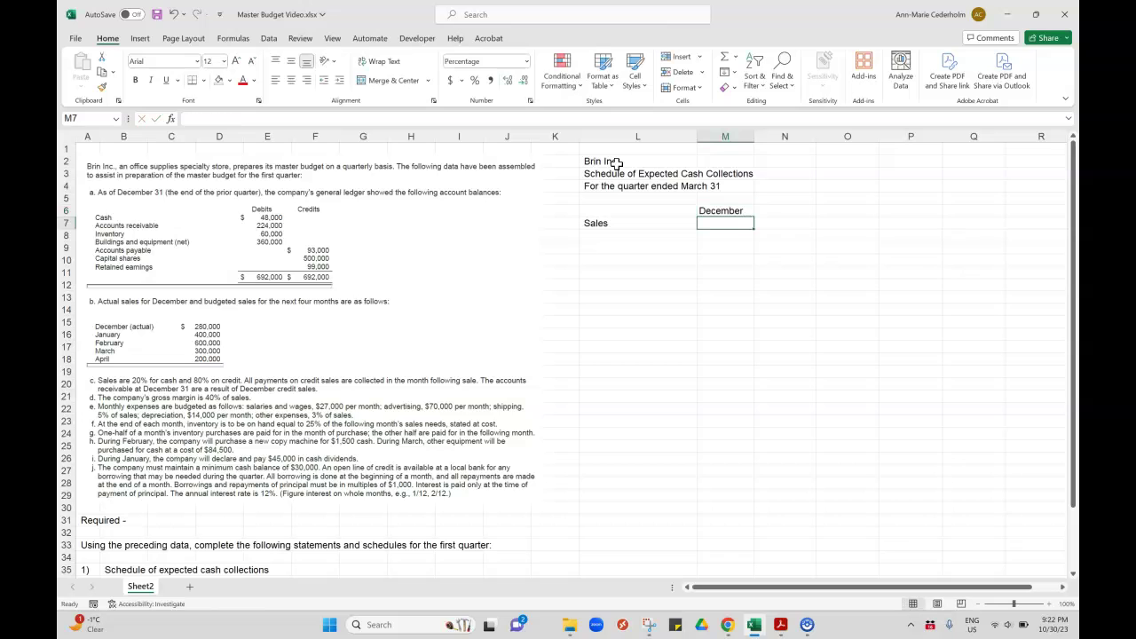
text(280000)
key(Return)
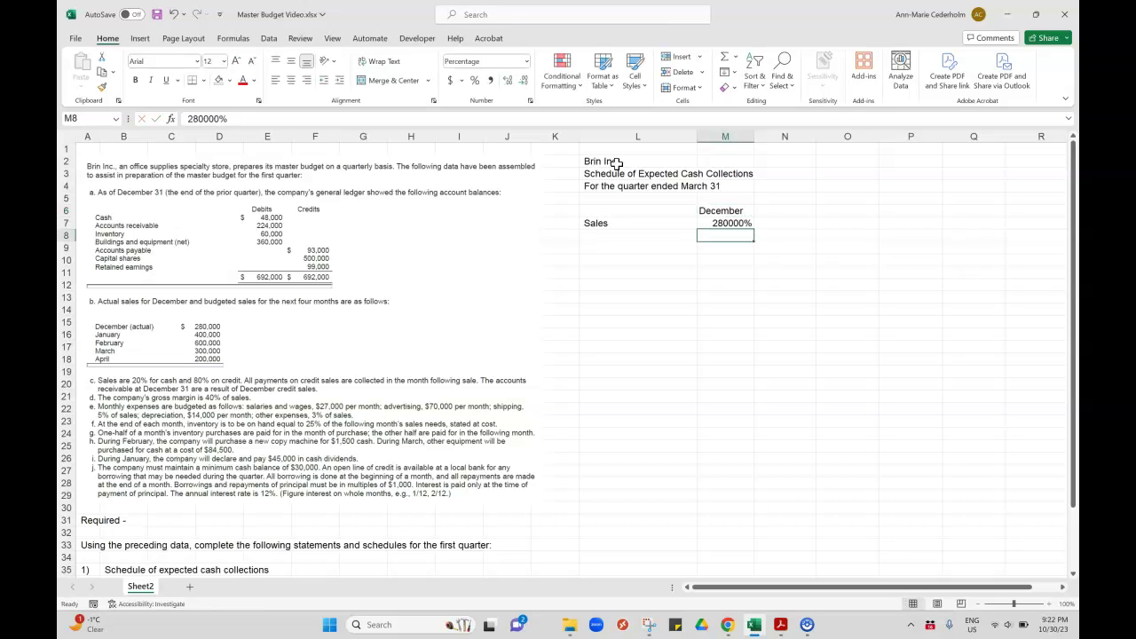
key(Up)
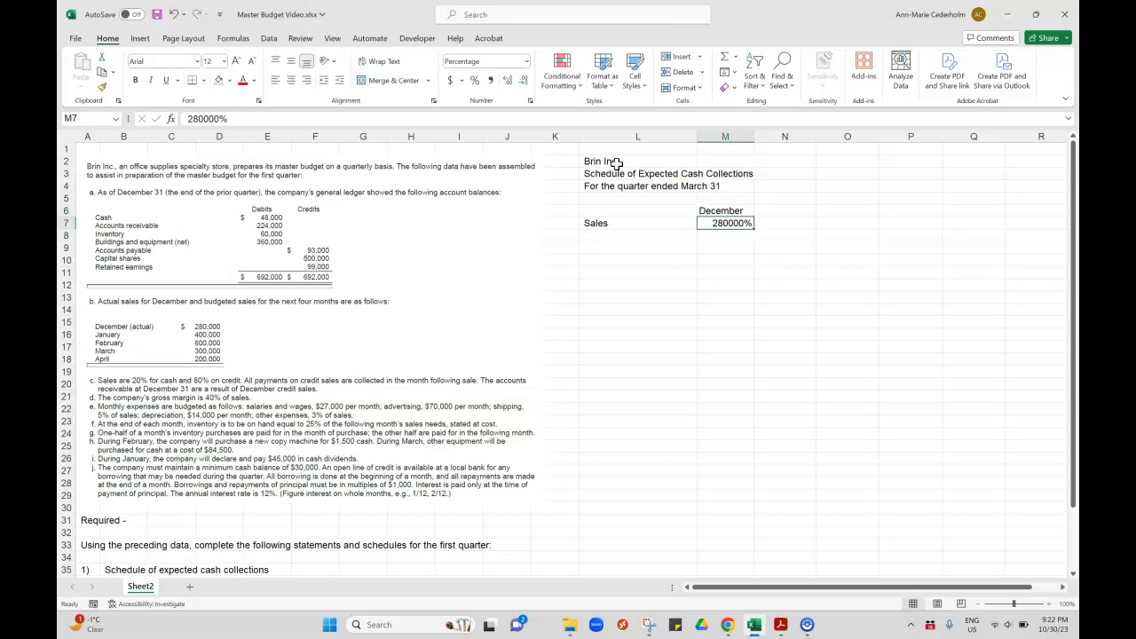
Format column M with comma style and no decimals, and re-enter December sales as 280,000
click(725, 136)
click(490, 80)
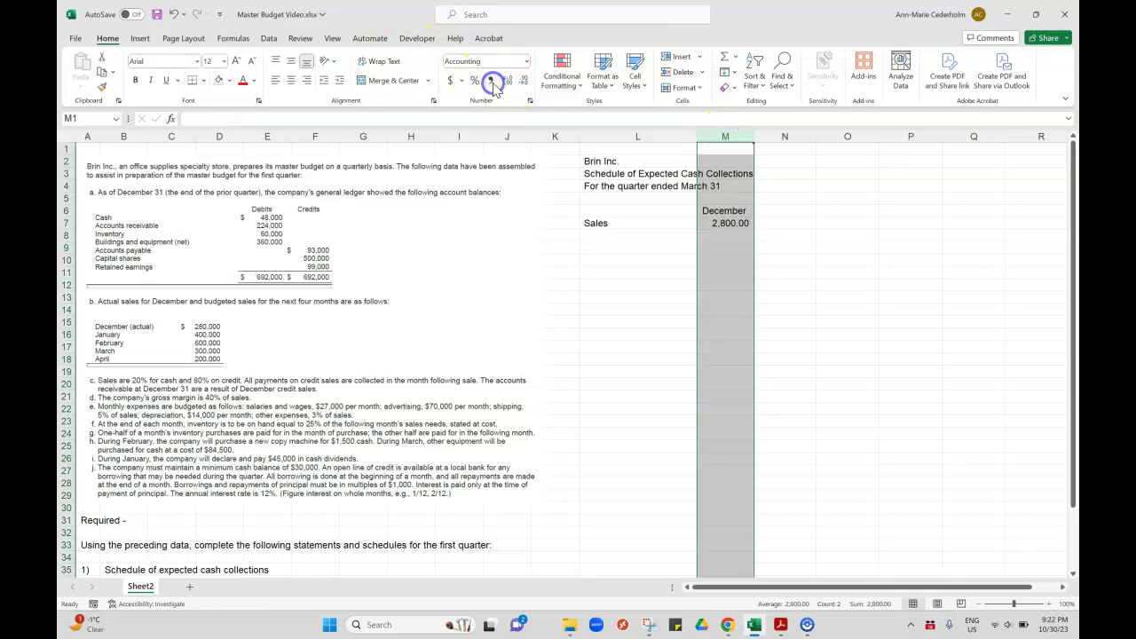
click(524, 80)
click(523, 80)
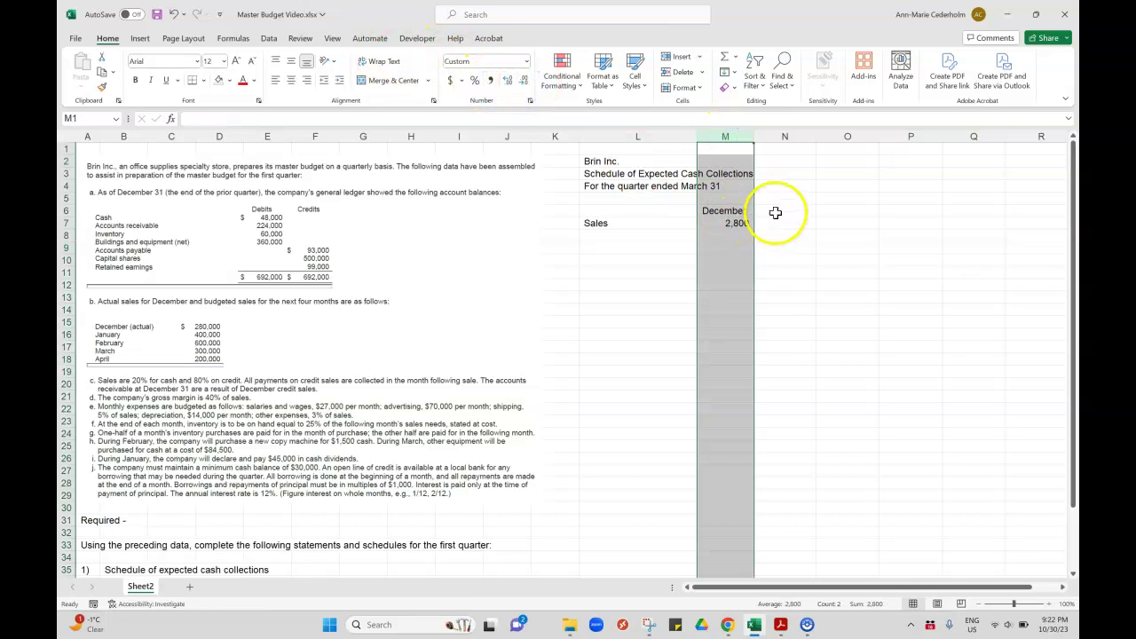
click(775, 213)
click(729, 224)
text(28)
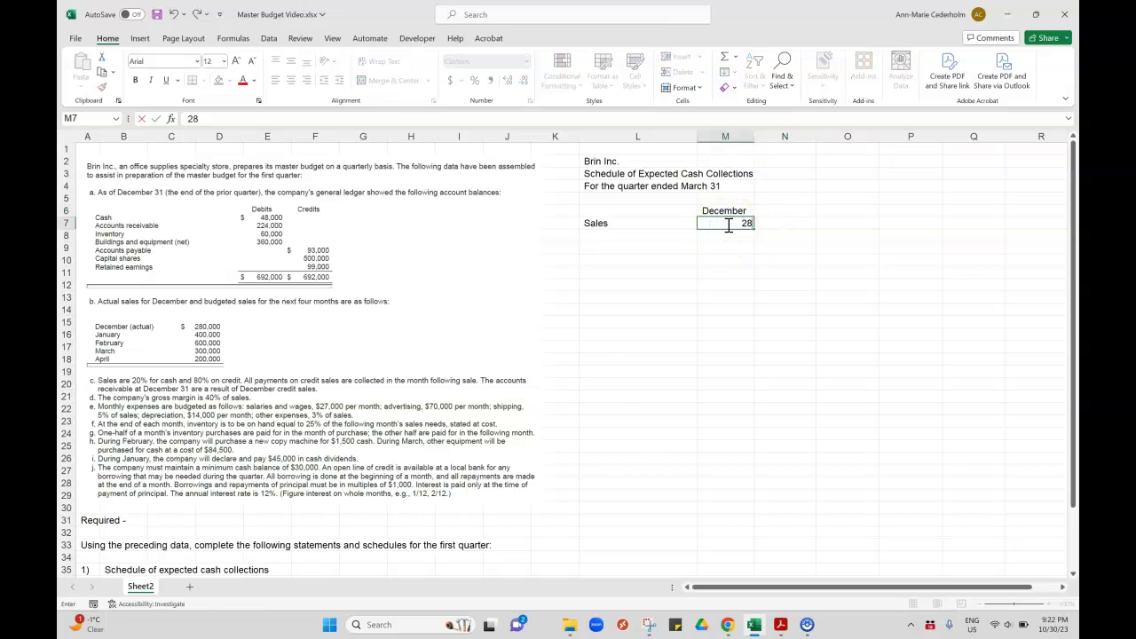
text(0,000)
key(Return)
key(Up)
key(Up)
key(Right)
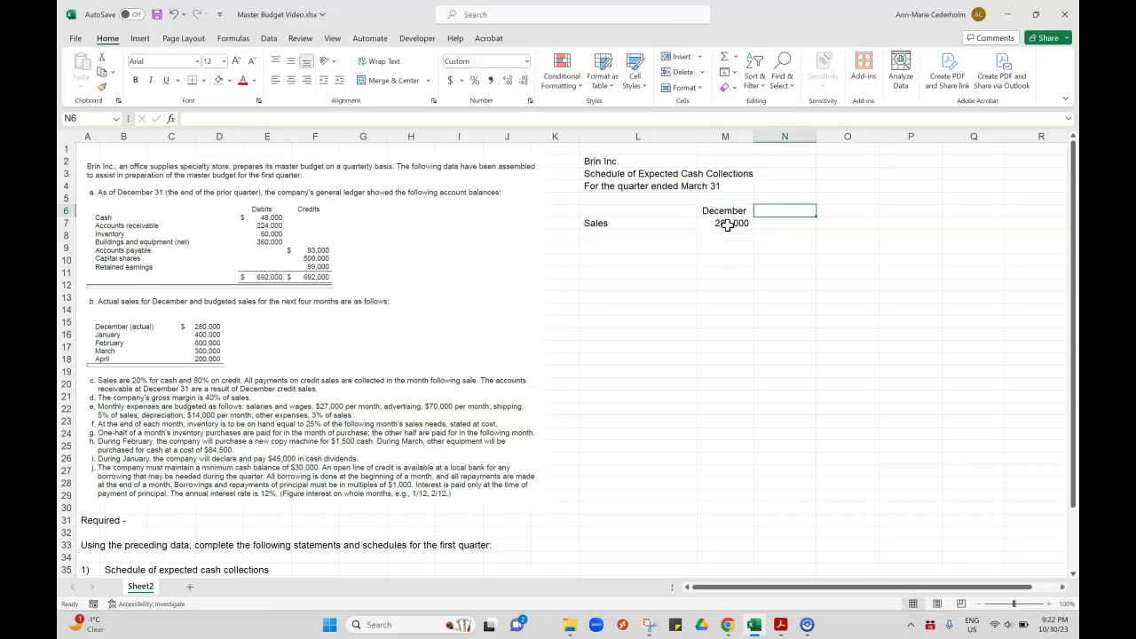
Add the January header with sales of 400,000
text(January)
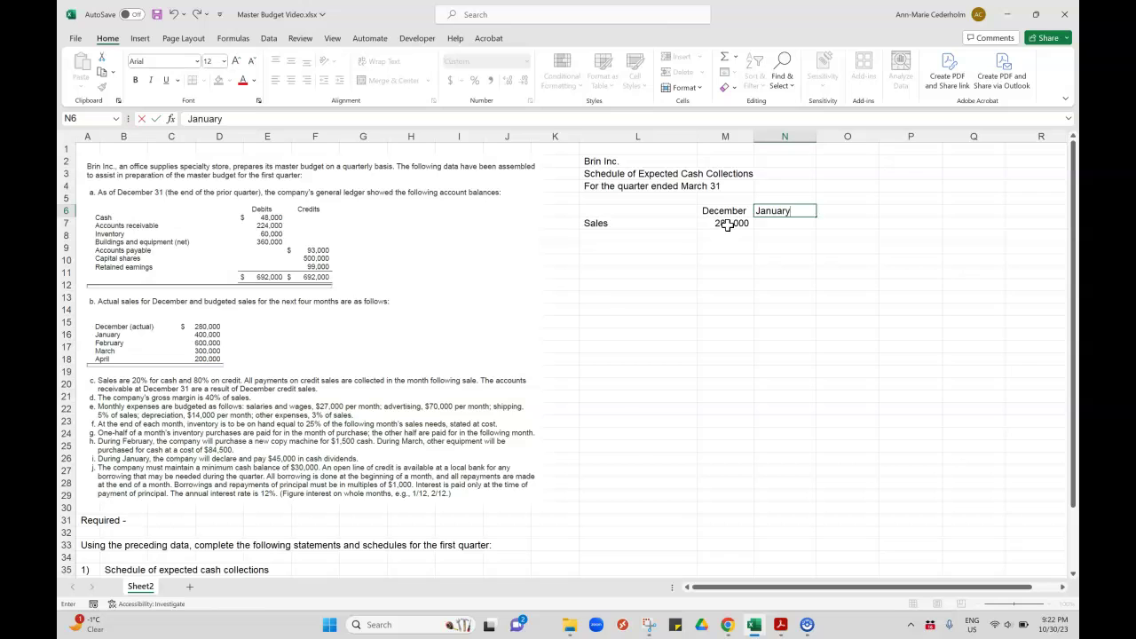
key(Return)
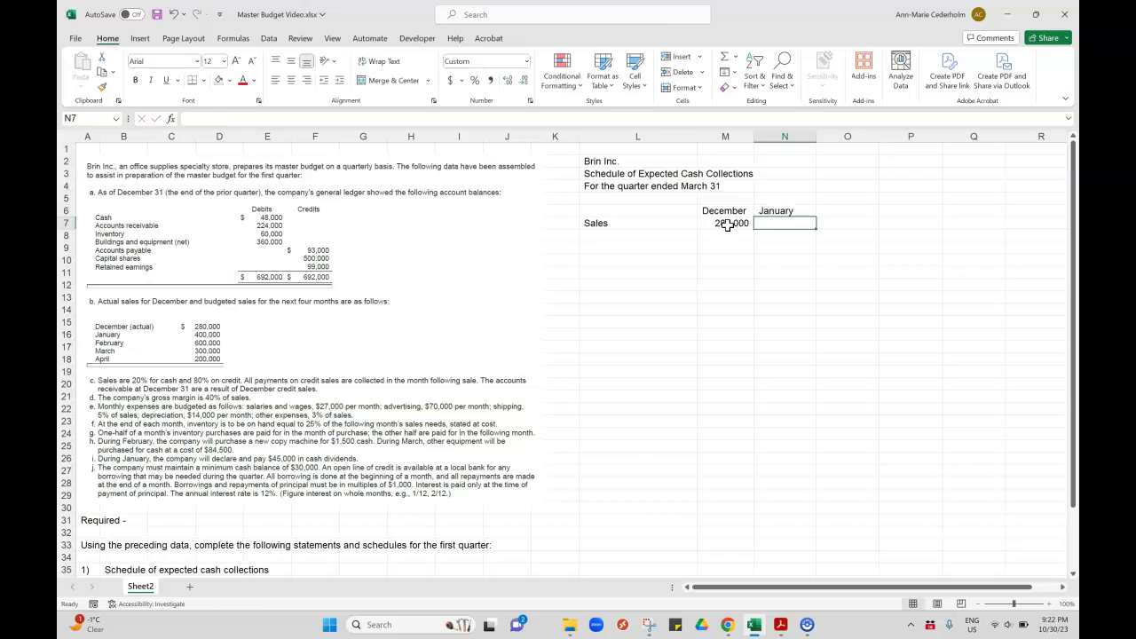
click(238, 344)
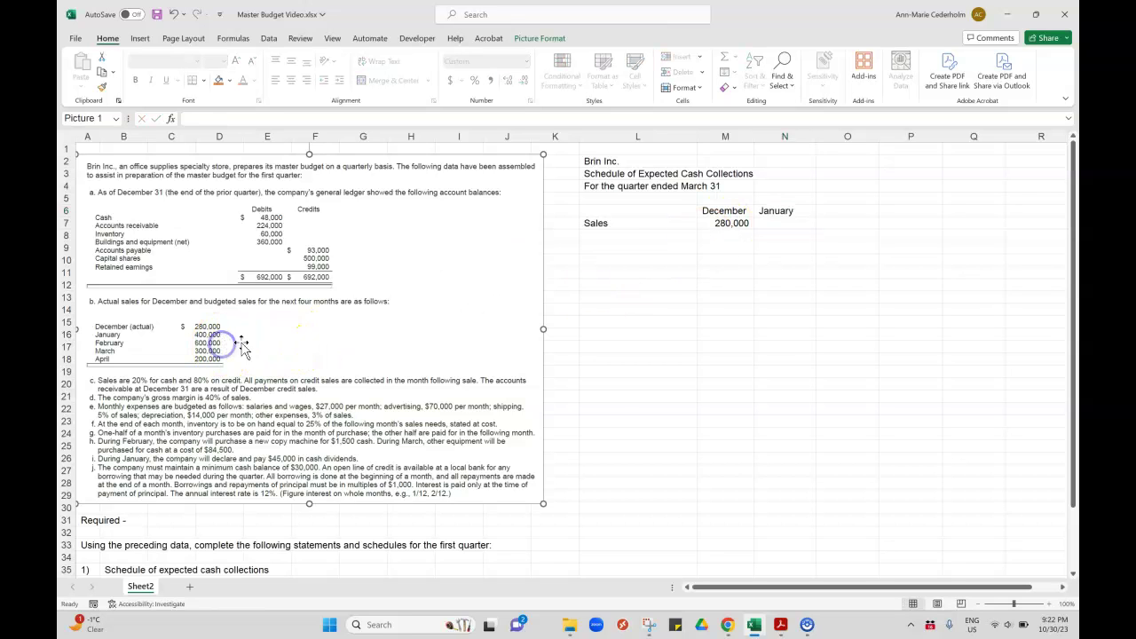
click(797, 224)
text(400000)
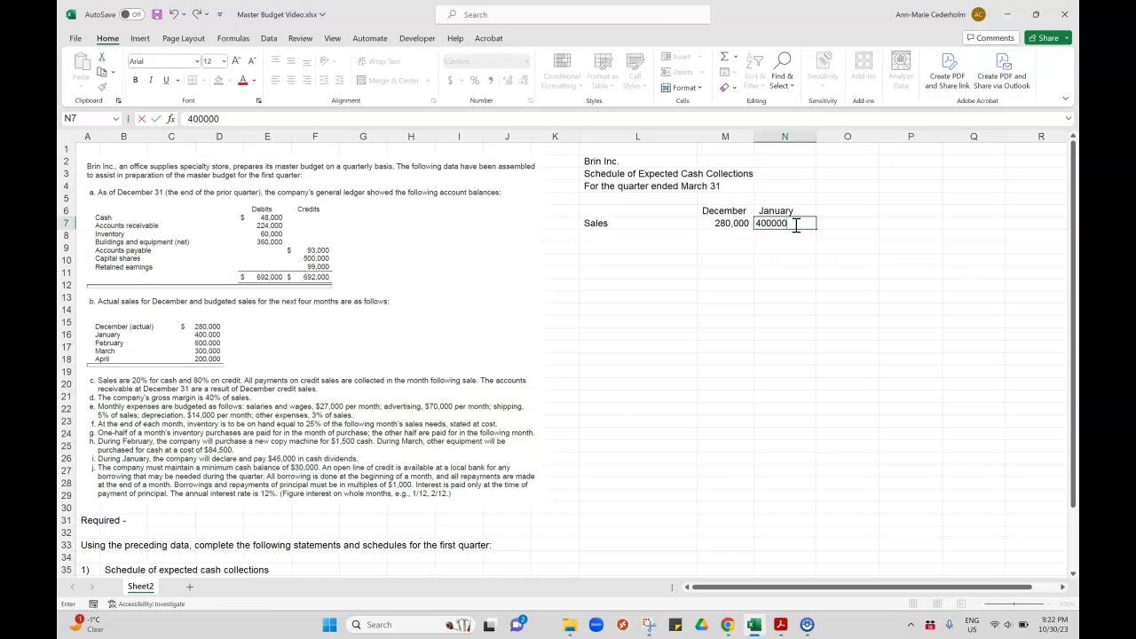
key(ctrl+Return)
key(Up)
key(Right)
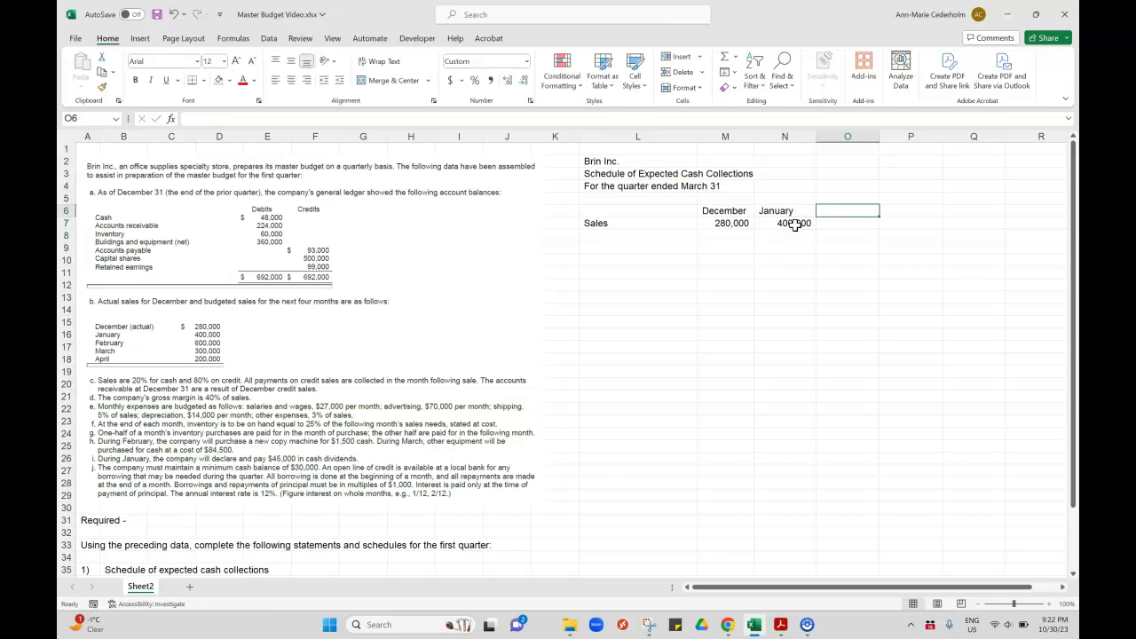
Add the February header with sales of 600,000
text(M)
key(BackSpace)
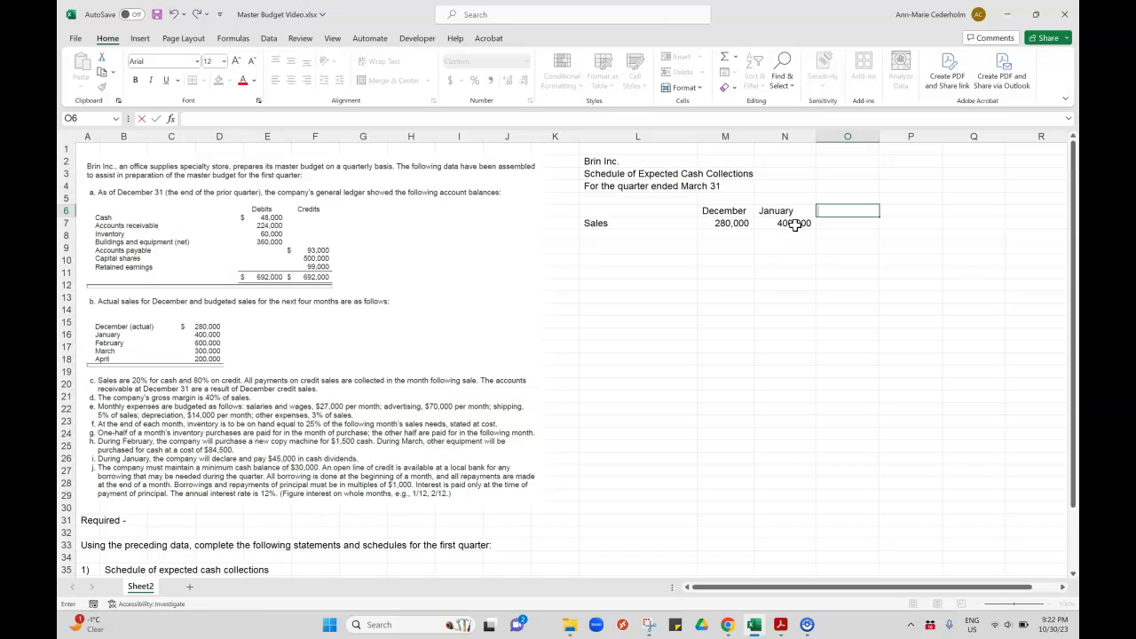
text(February)
key(Return)
text(600000)
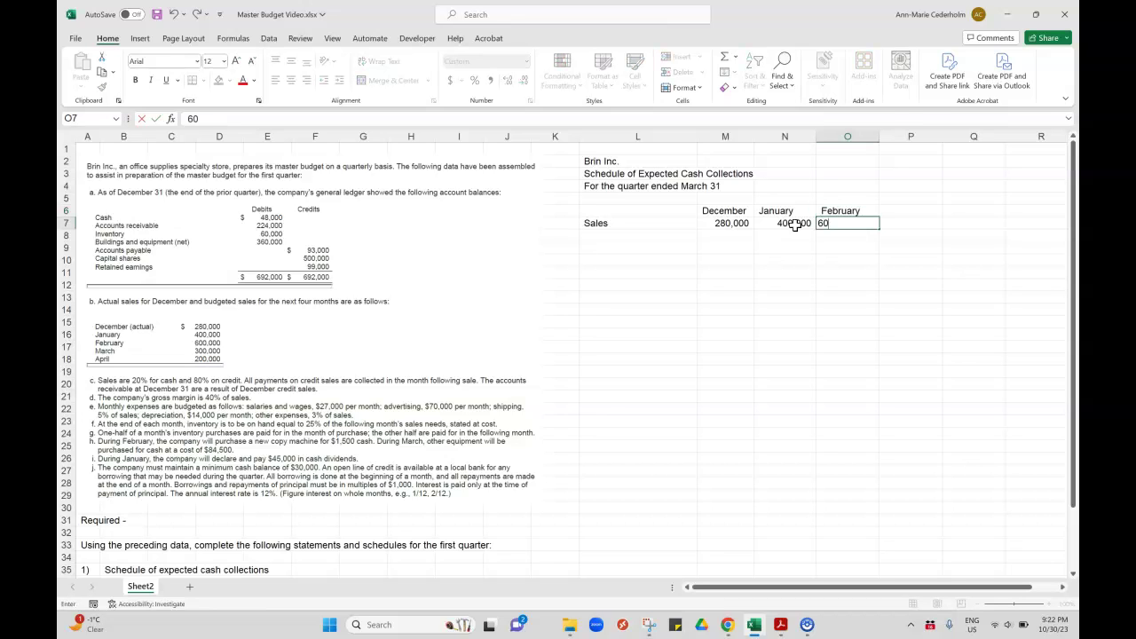
key(Return)
key(Up)
key(Up)
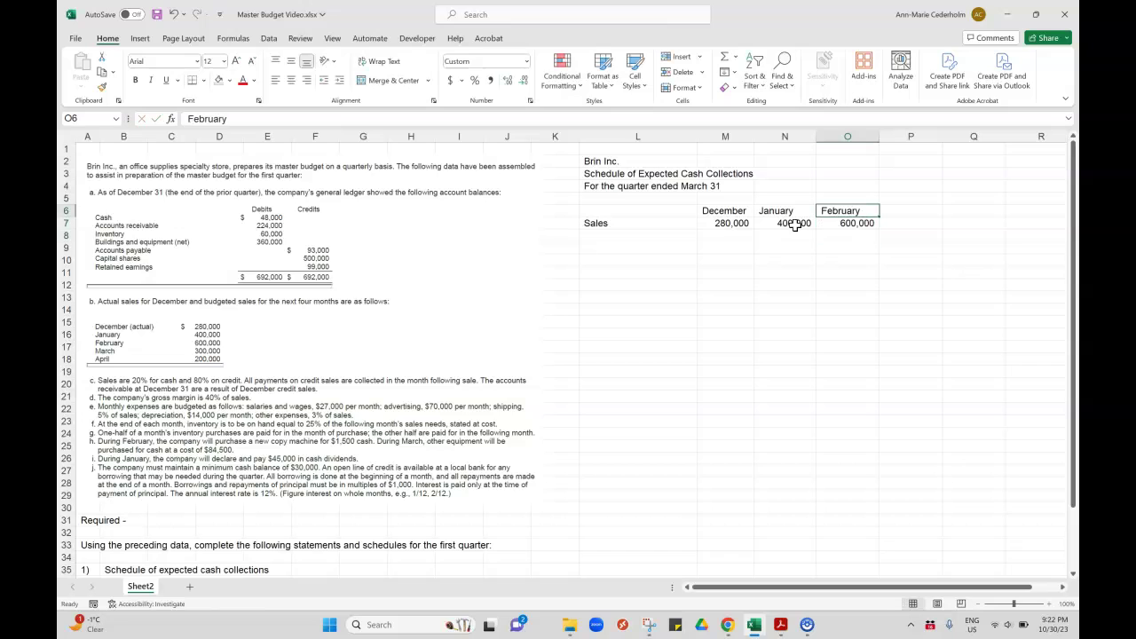
key(Right)
Add the March (300,000) and April (200,000) headers and sales amounts
text(March)
key(Return)
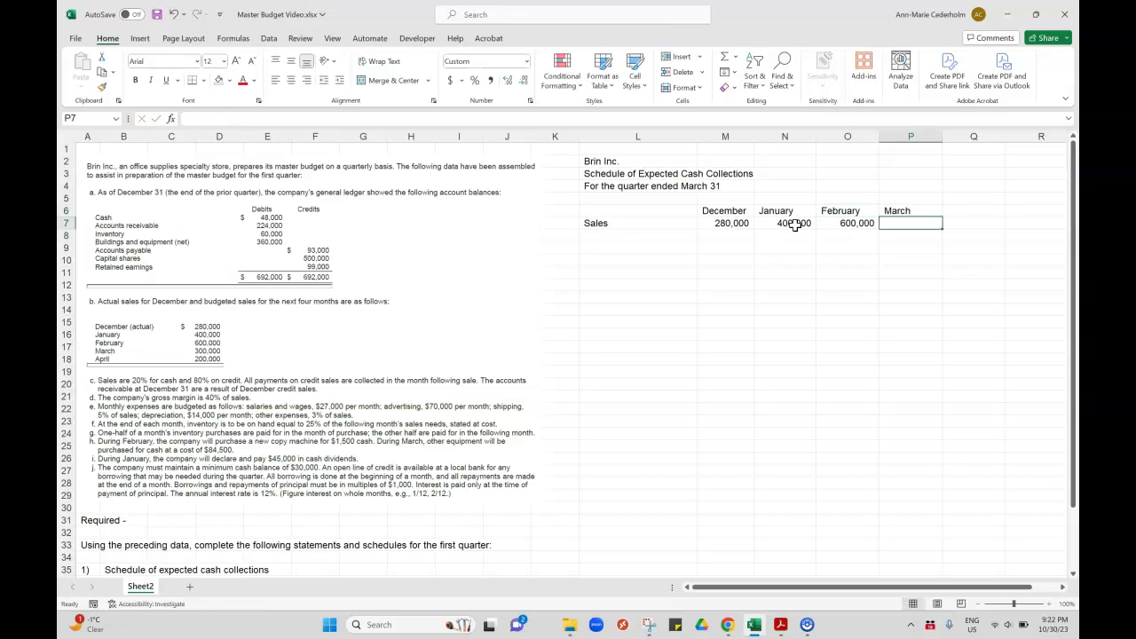
text(300000)
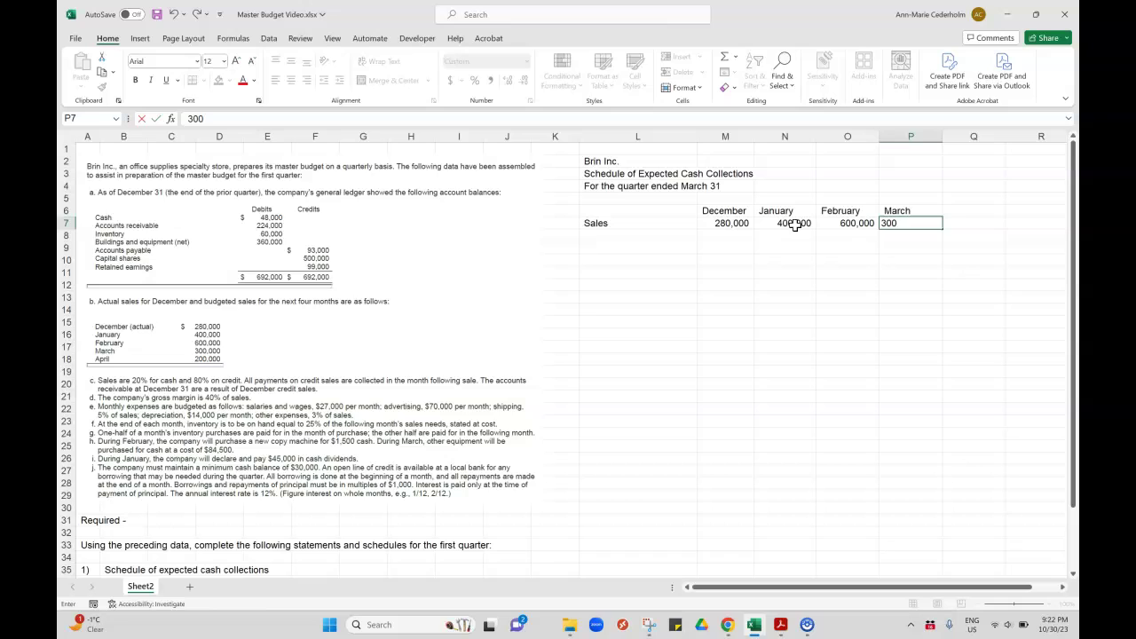
key(Return)
key(Up)
key(Up)
key(Right)
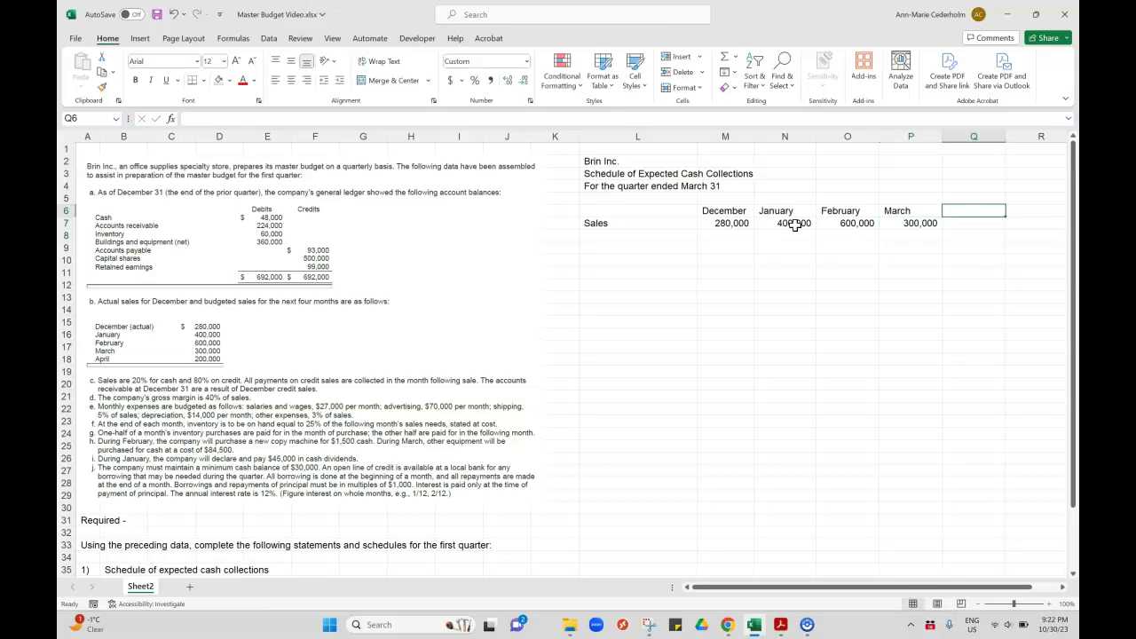
text(Aprl)
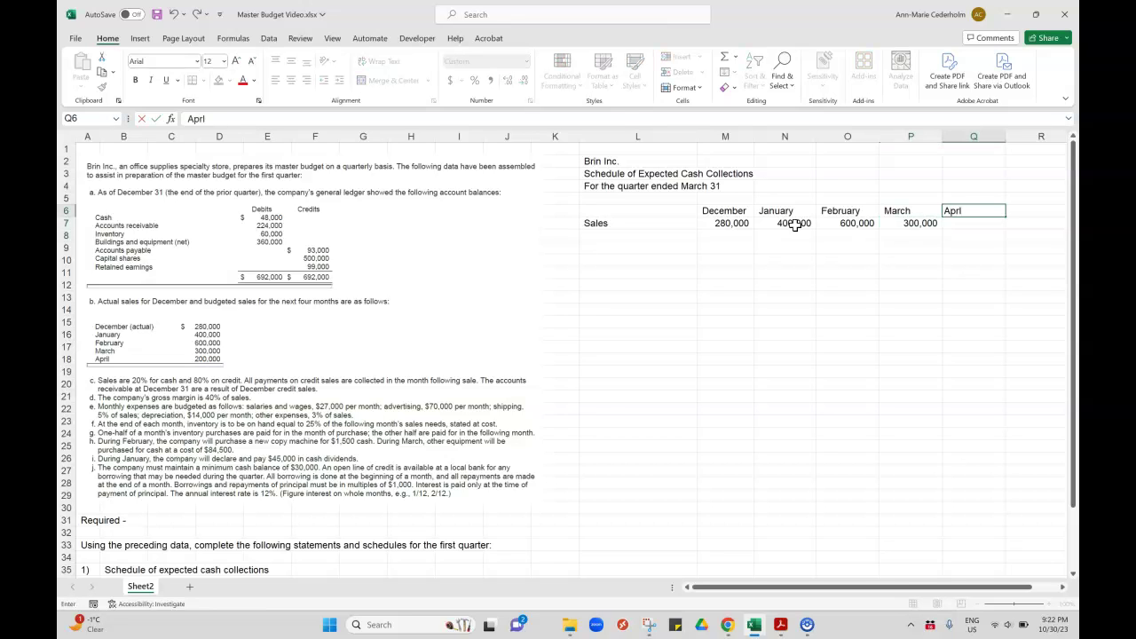
key(Return)
text(200000)
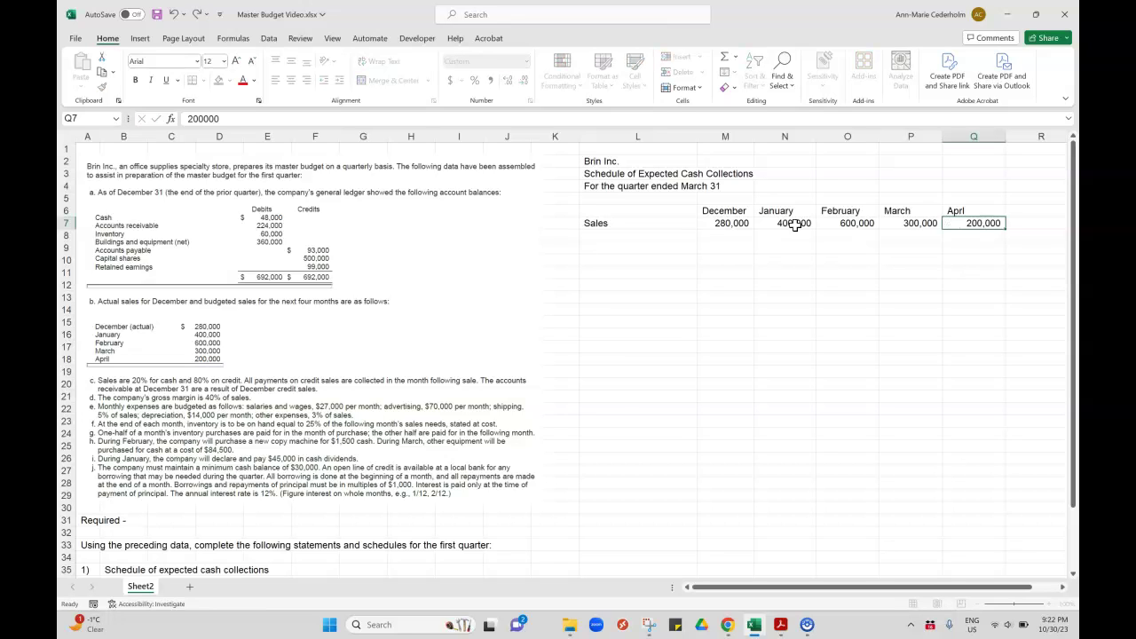
key(Return)
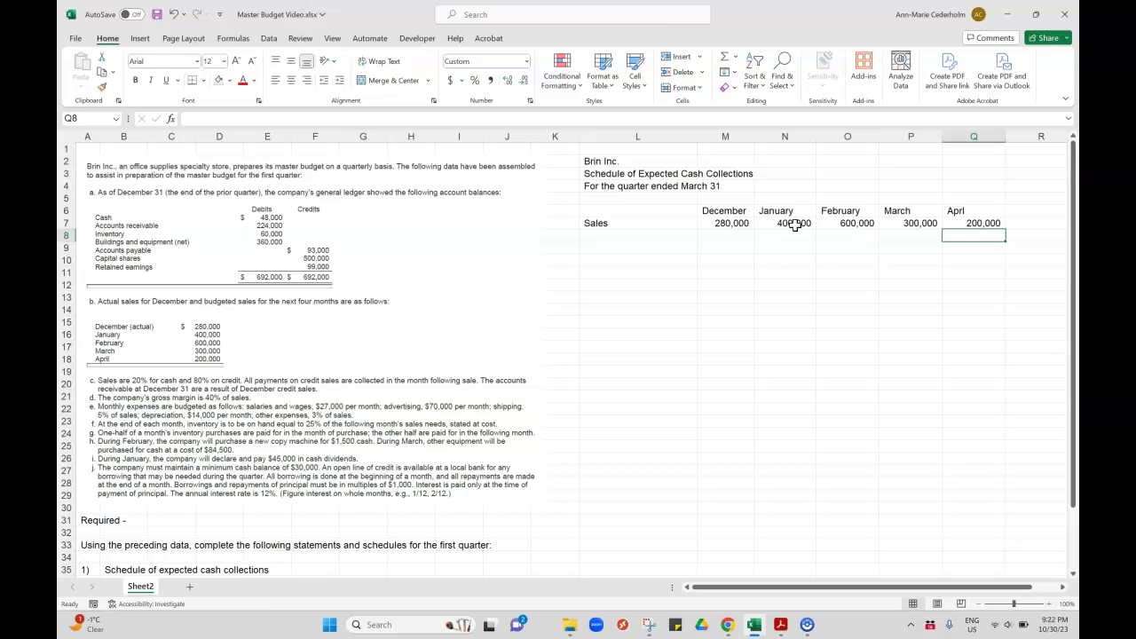
key(Up)
key(Up)
Make the December–April headers bold with Comma Style, then centre them
key(shift+Left)
key(shift+Left)
key(shift+Left)
key(shift+Left)
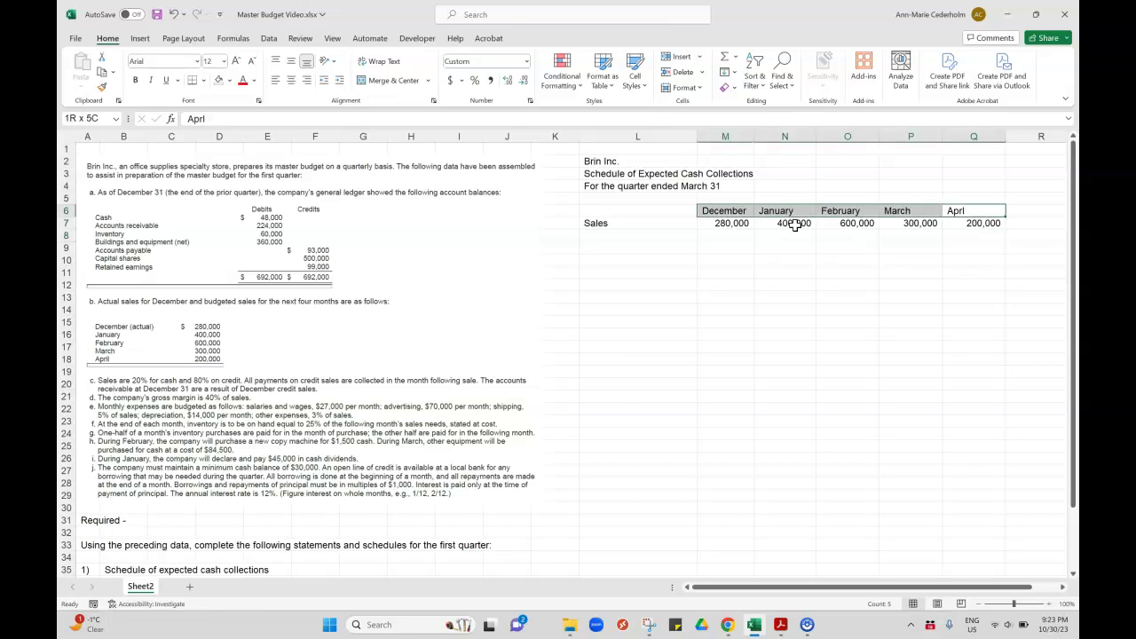
key(ctrl+b)
click(490, 80)
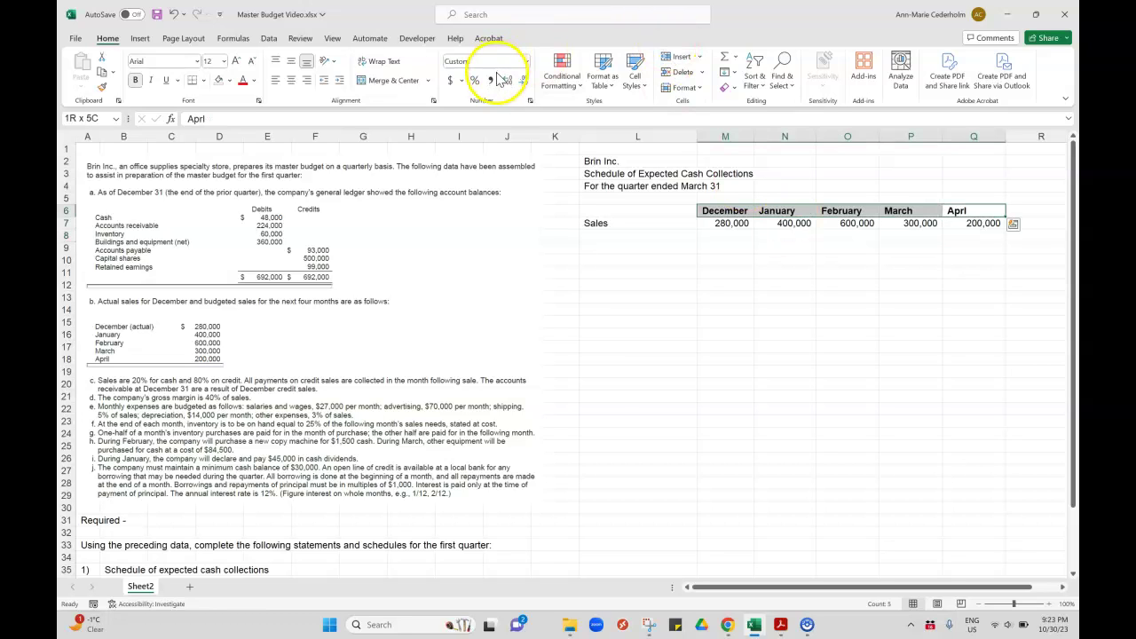
click(677, 332)
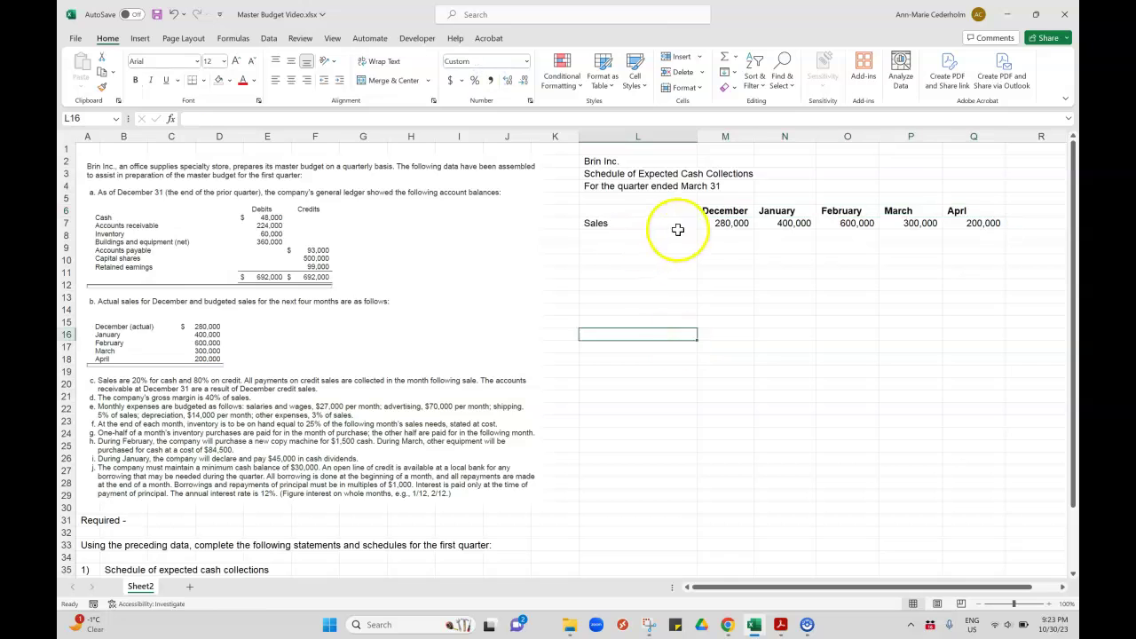
drag(719, 212, 963, 213)
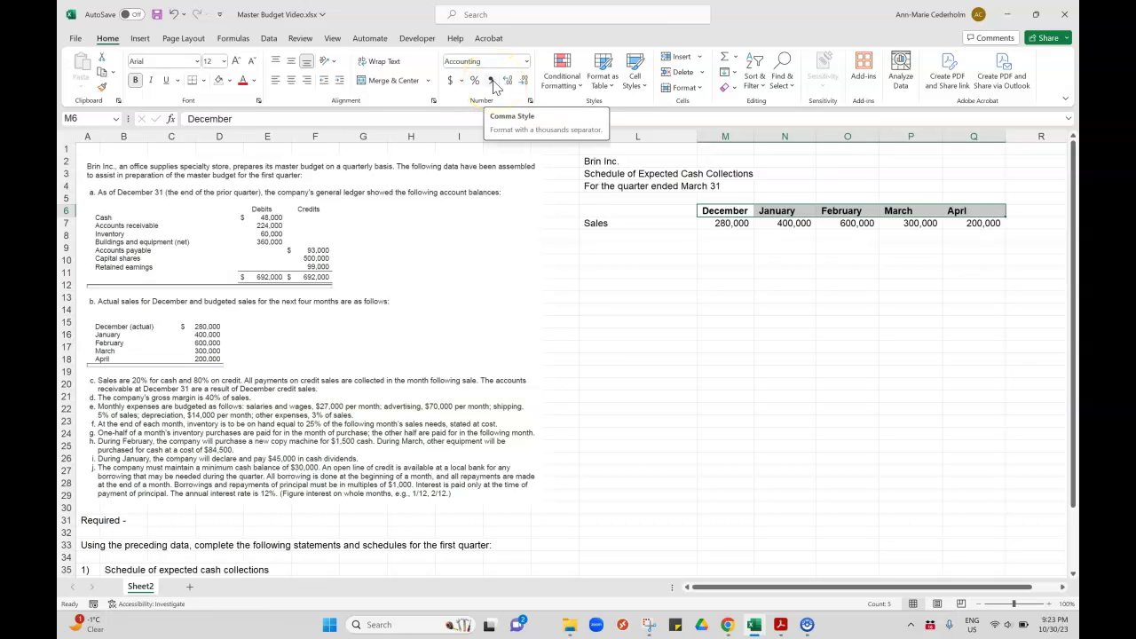
click(291, 79)
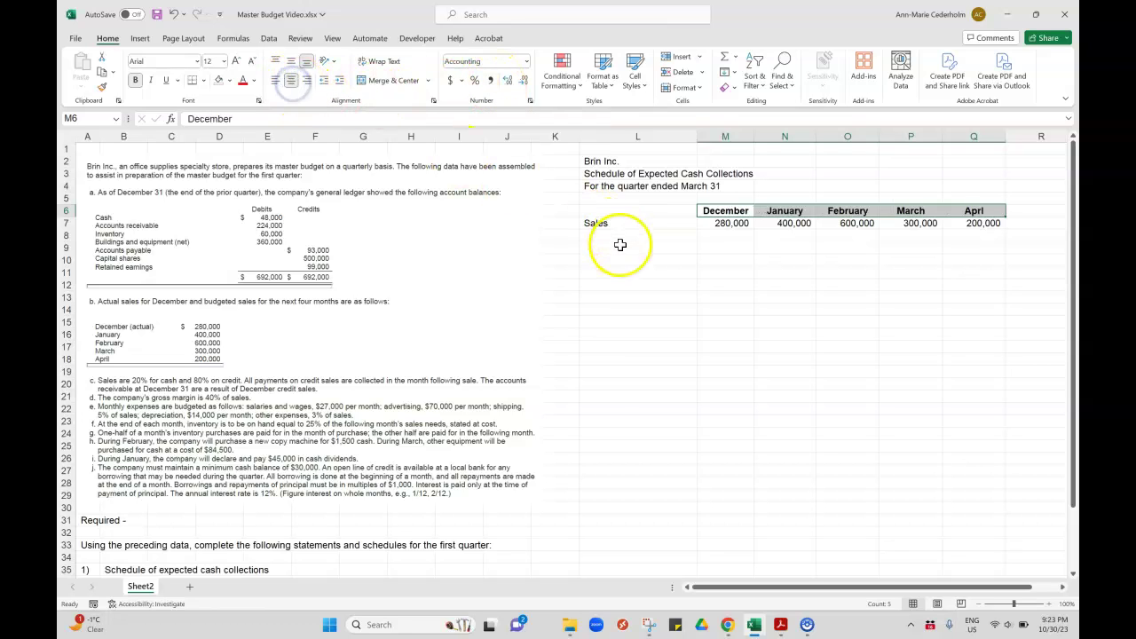
Add a bottom border under the five Sales amounts
click(620, 244)
key(Up)
key(Right)
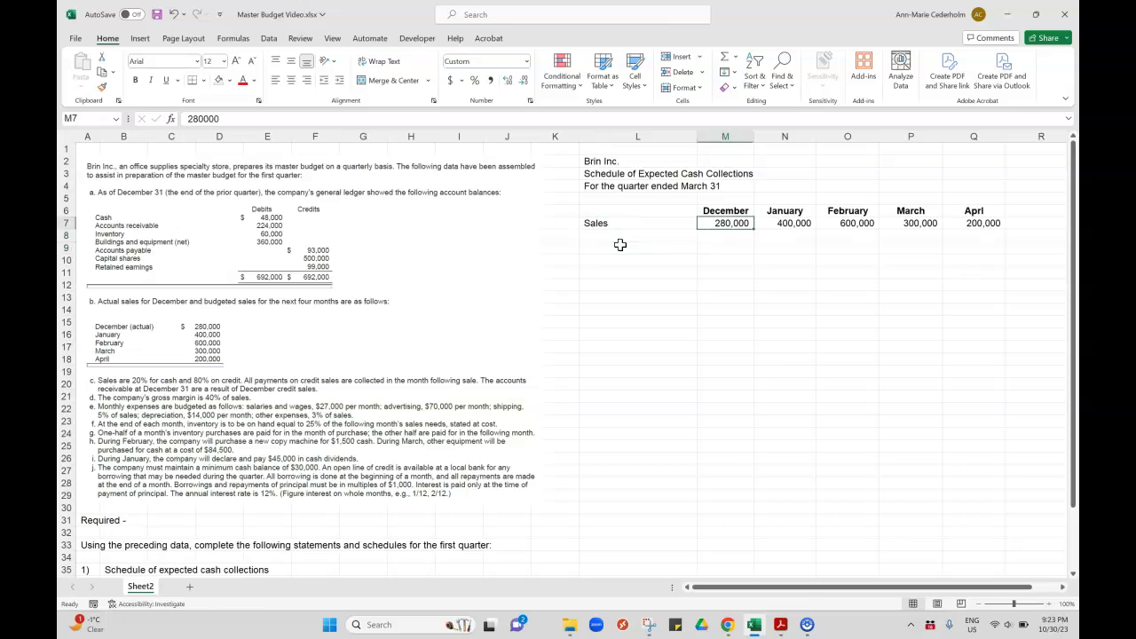
key(shift+Right)
key(shift+Right)
key(shift+Right)
key(shift+Right)
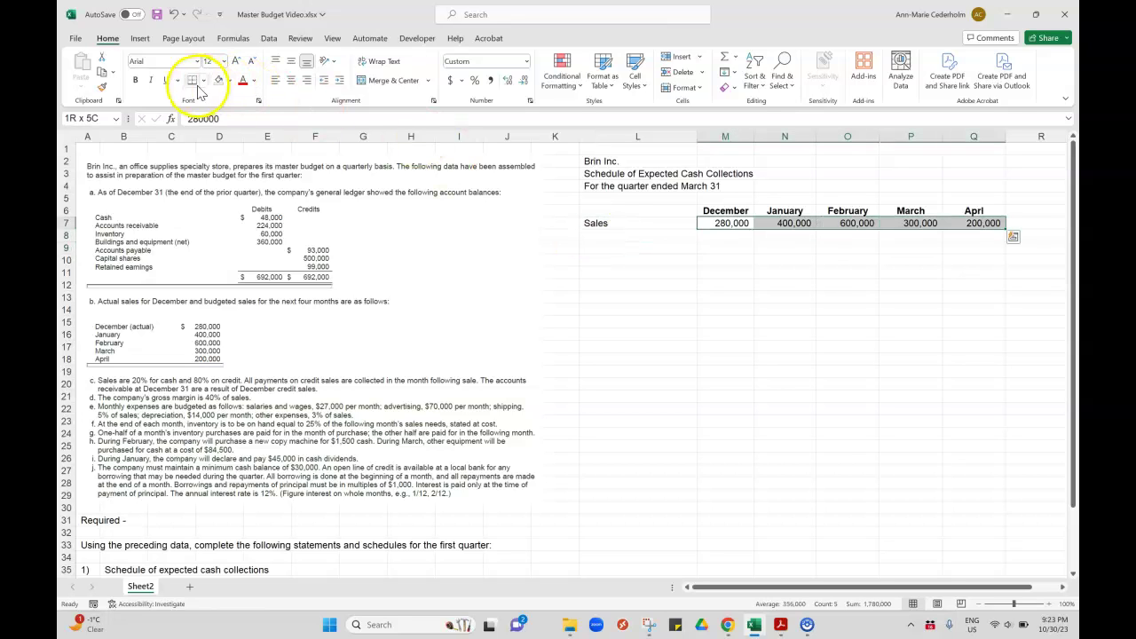
click(192, 80)
click(663, 253)
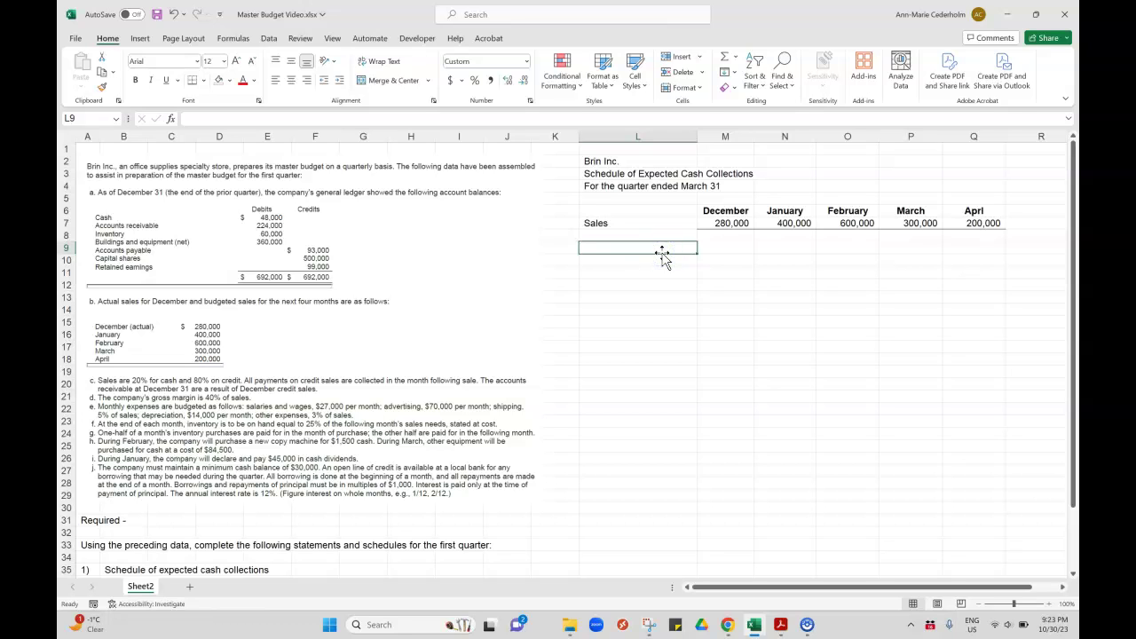
Insert a narrow blank column M before the December column
click(723, 137)
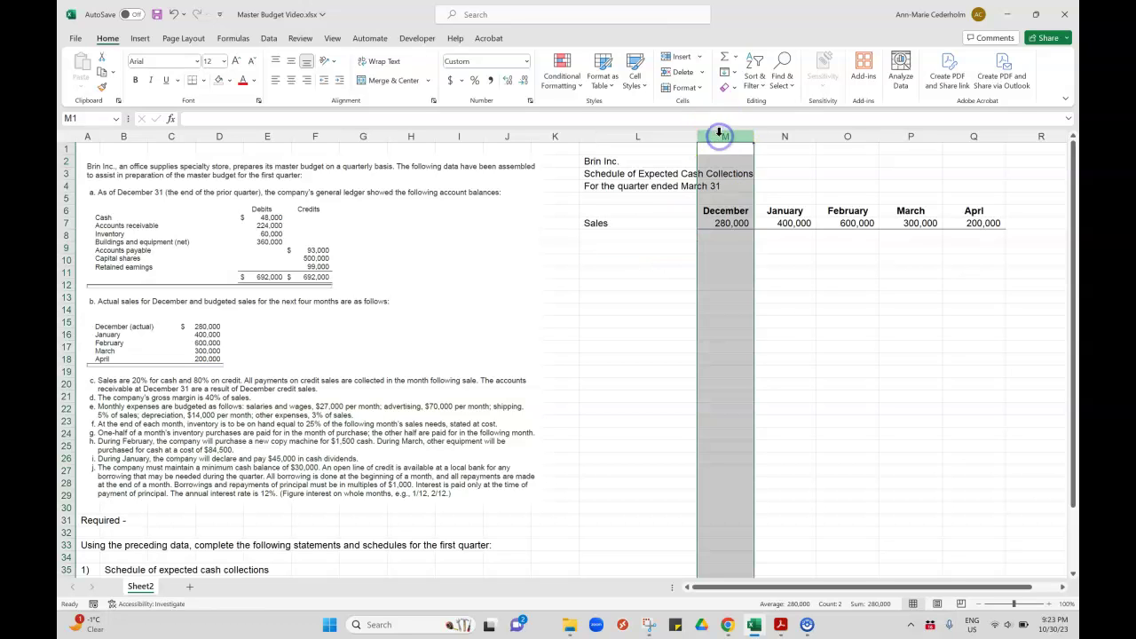
right_click(724, 138)
click(750, 254)
drag(754, 136, 639, 138)
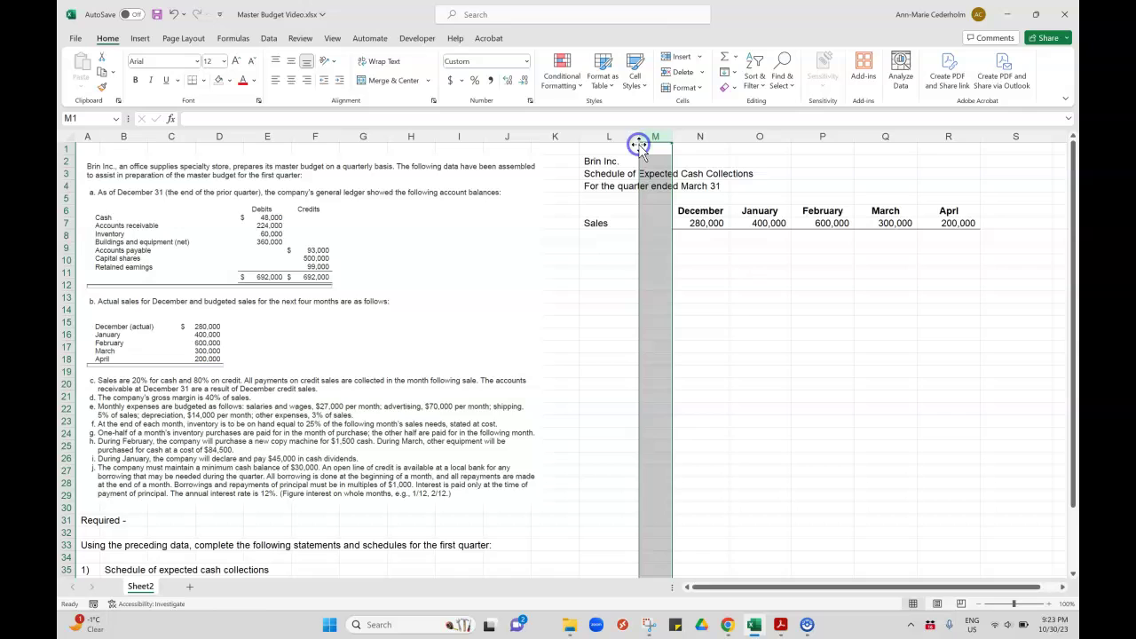
click(603, 247)
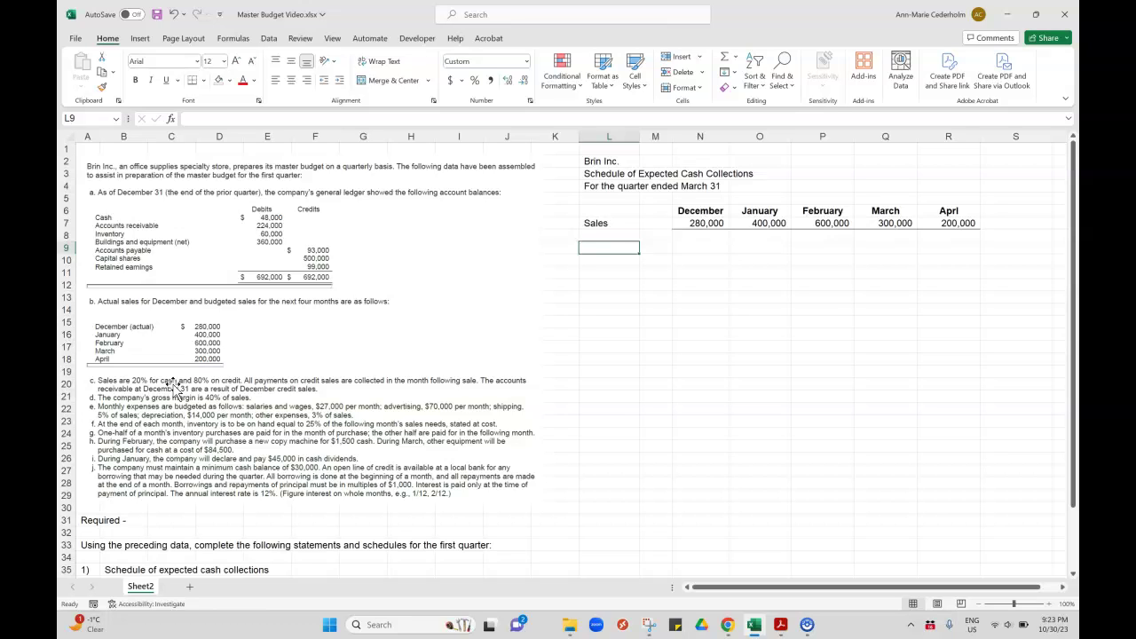
Add the Cash sales label with a 20% rate formatted as a percentage
text(Cash)
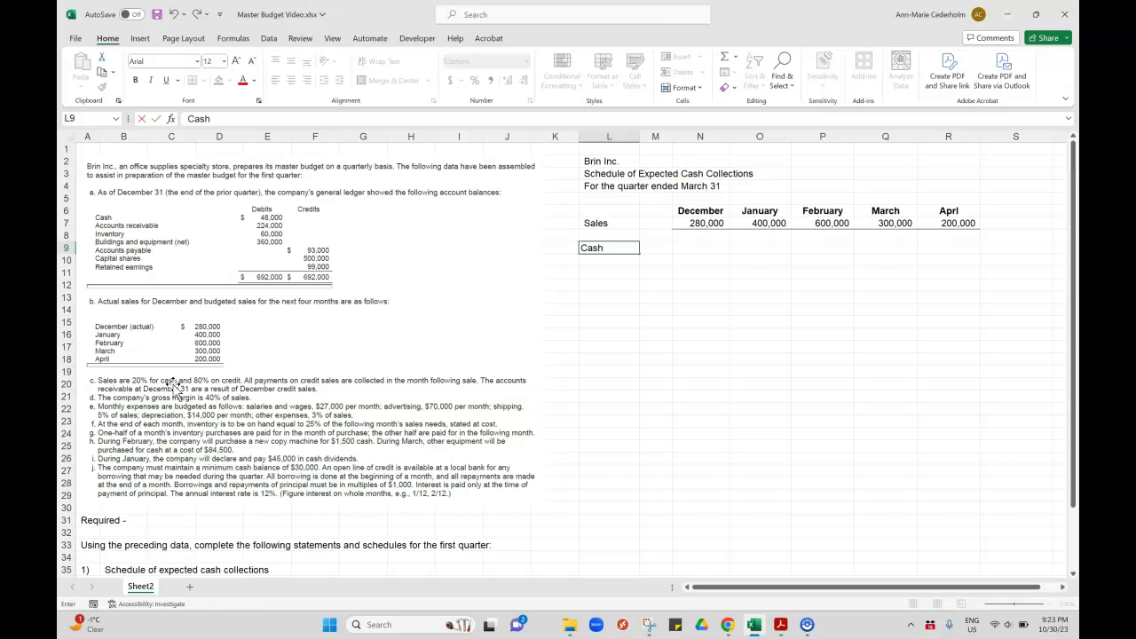
text( sales)
key(Tab)
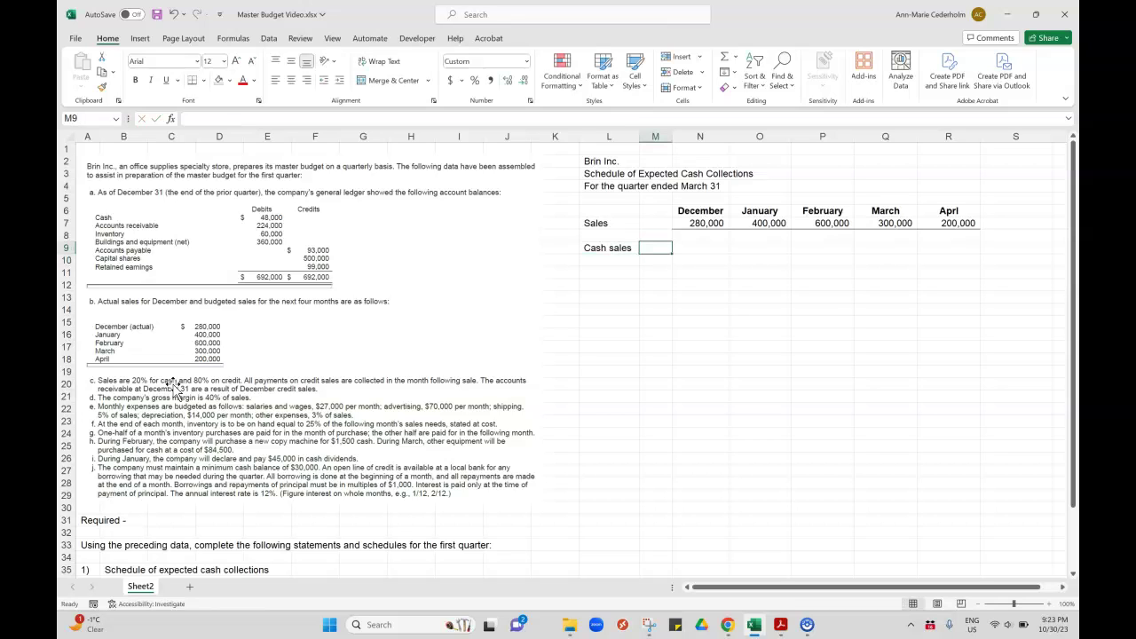
text(20%)
key(Return)
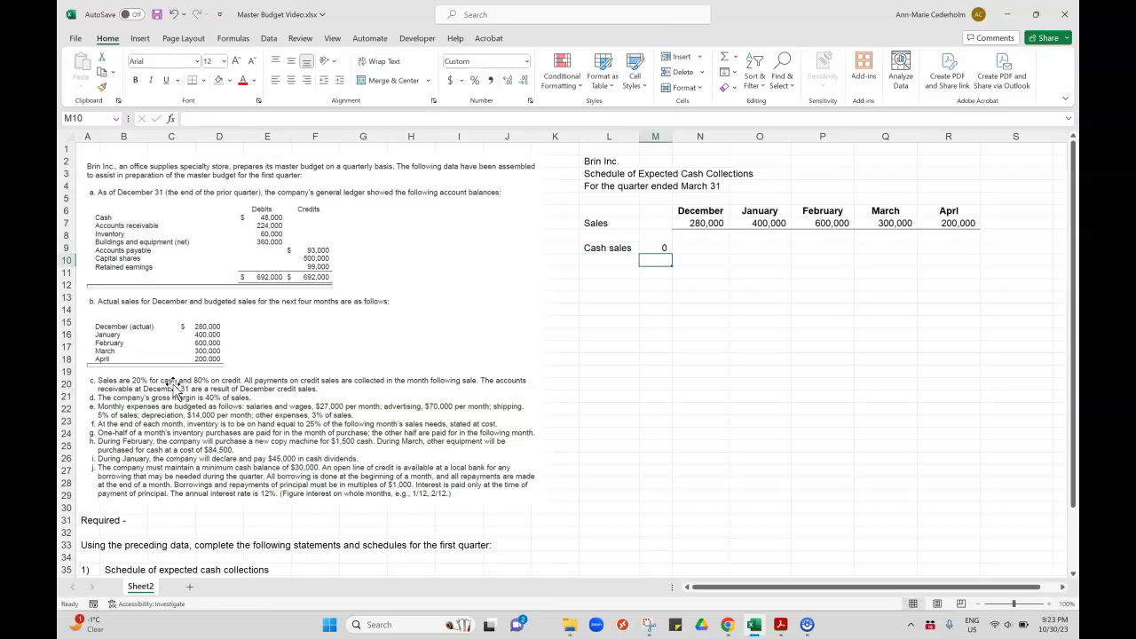
key(Up)
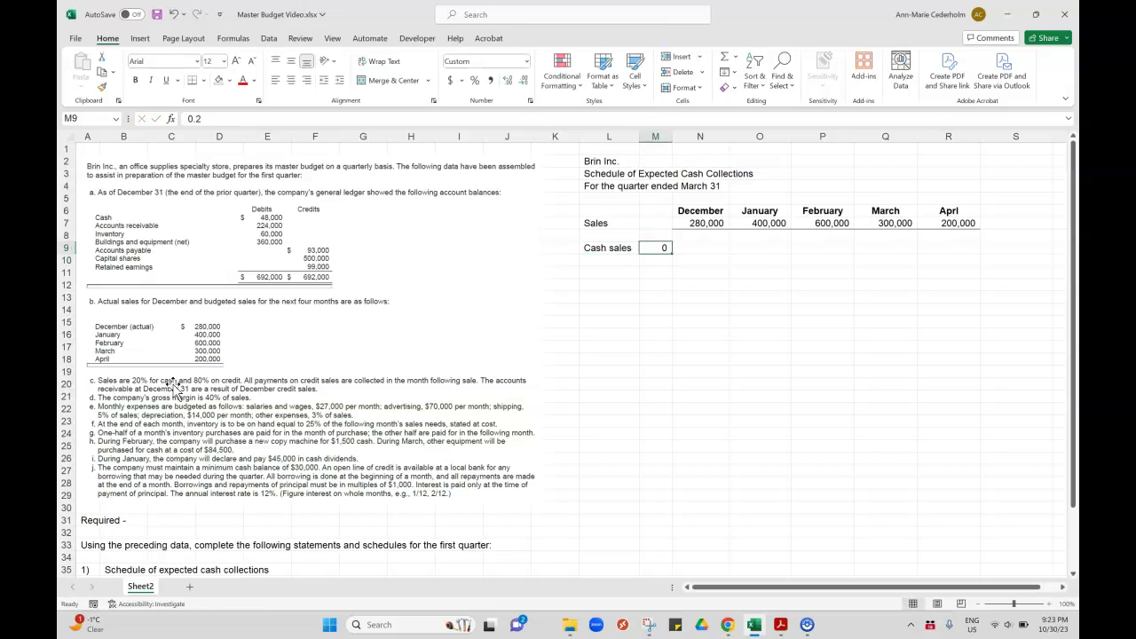
click(654, 135)
click(475, 79)
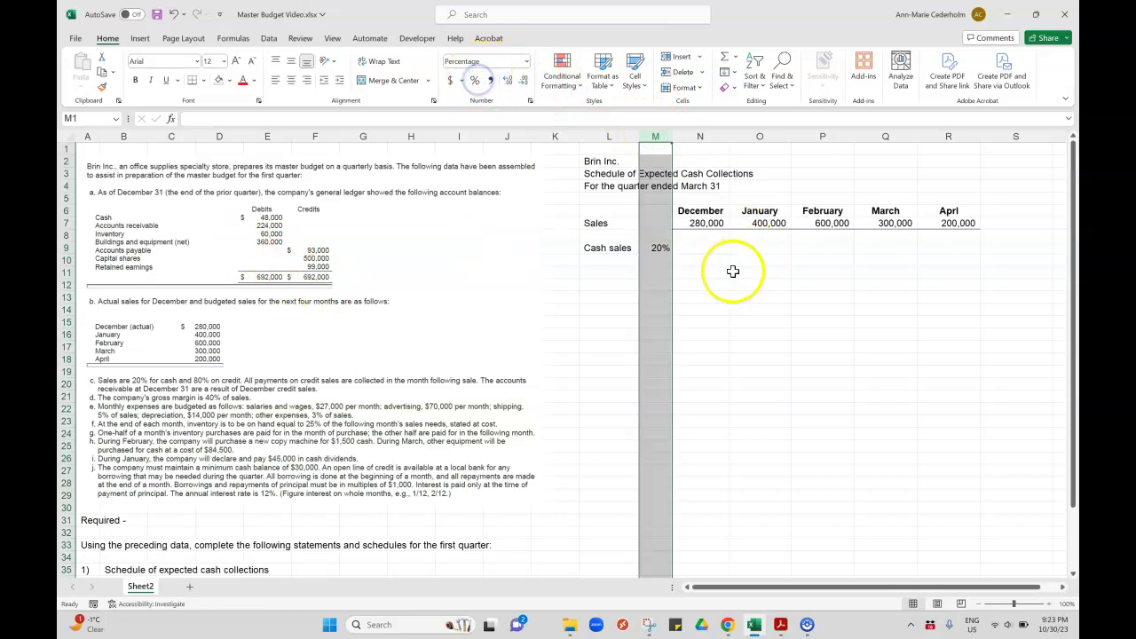
Enter =N7*$M$9 for December cash sales and fill it across to April
click(715, 248)
text(=)
key(Up)
key(Up)
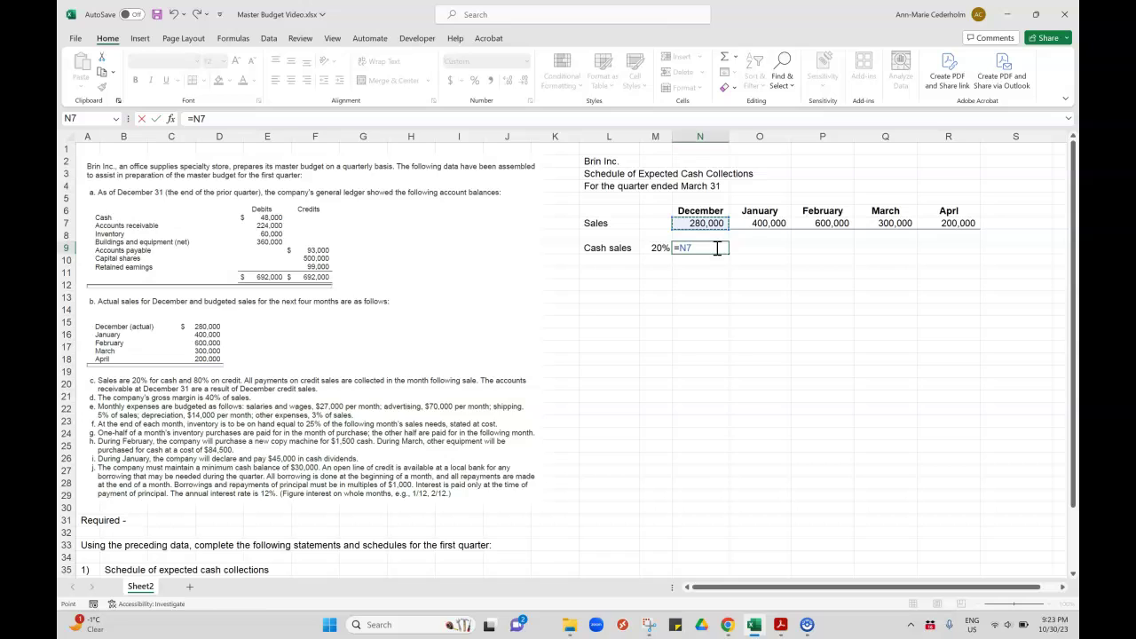
text(*)
key(Left)
key(ctrl+Return)
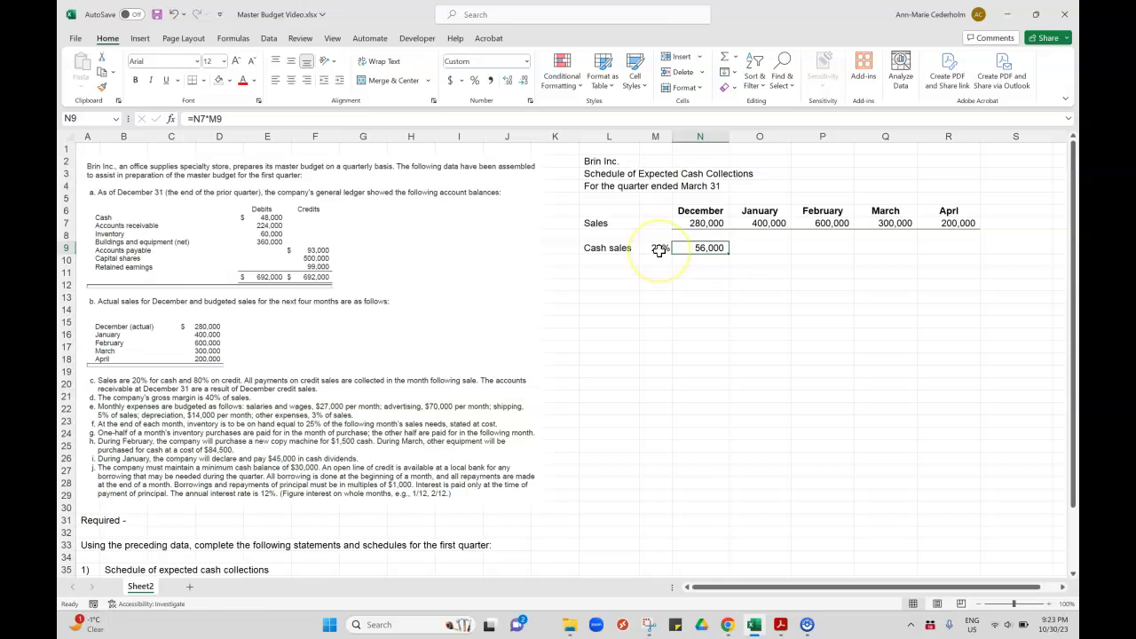
click(213, 118)
text($M)
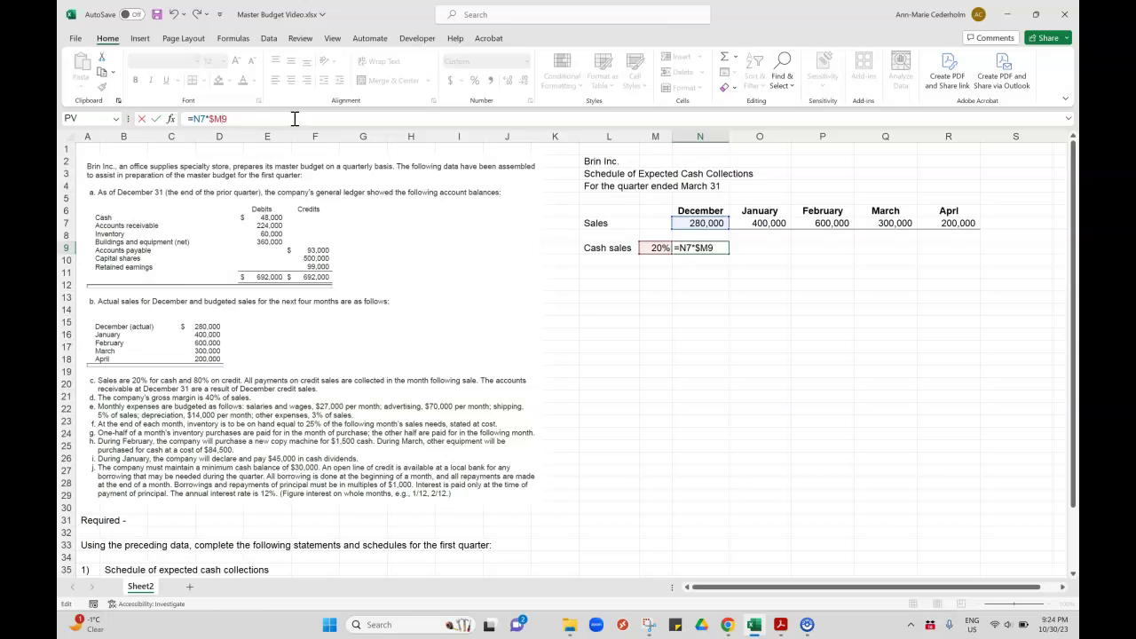
text($)
key(ctrl+Return)
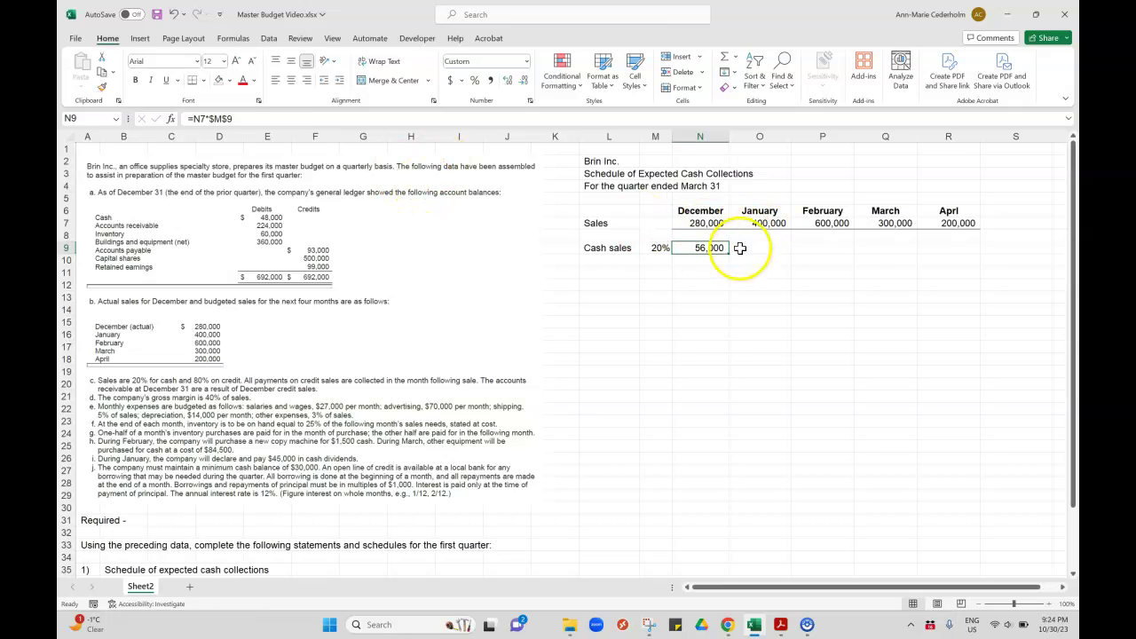
drag(729, 255, 958, 257)
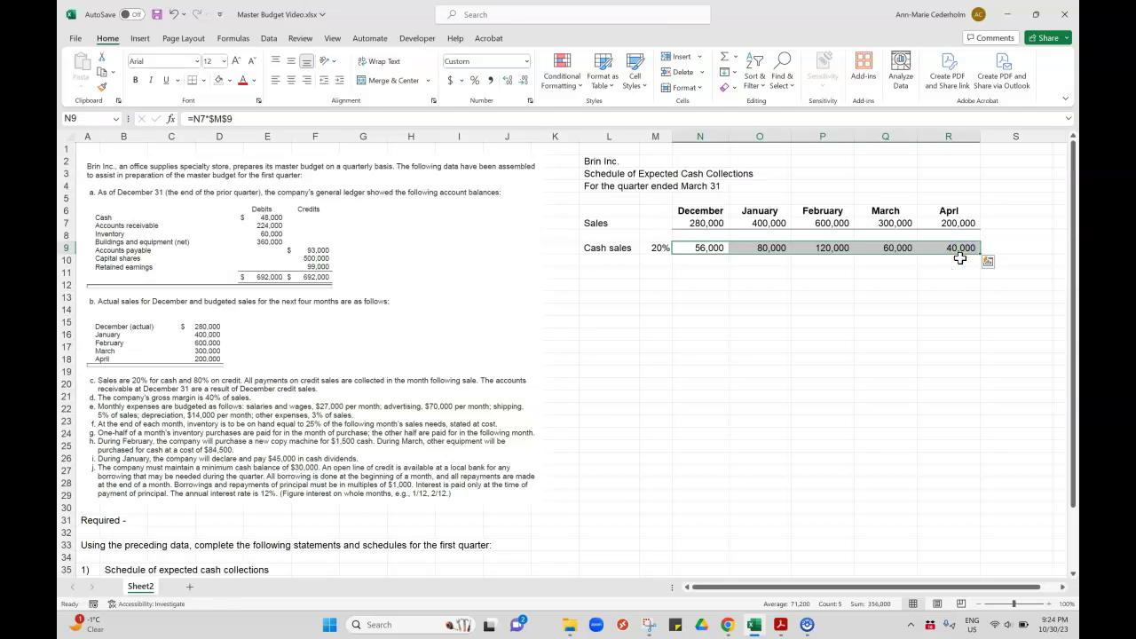
click(613, 261)
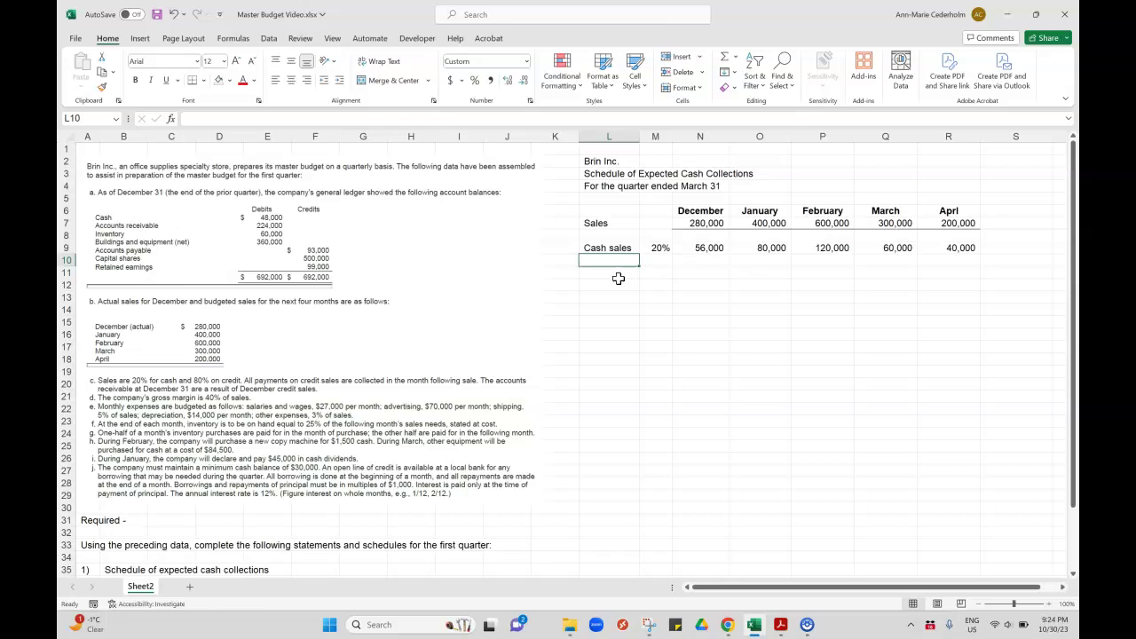
Add the Credit sales label, an 80% rate, and December's credit-sales formula
text(Credit )
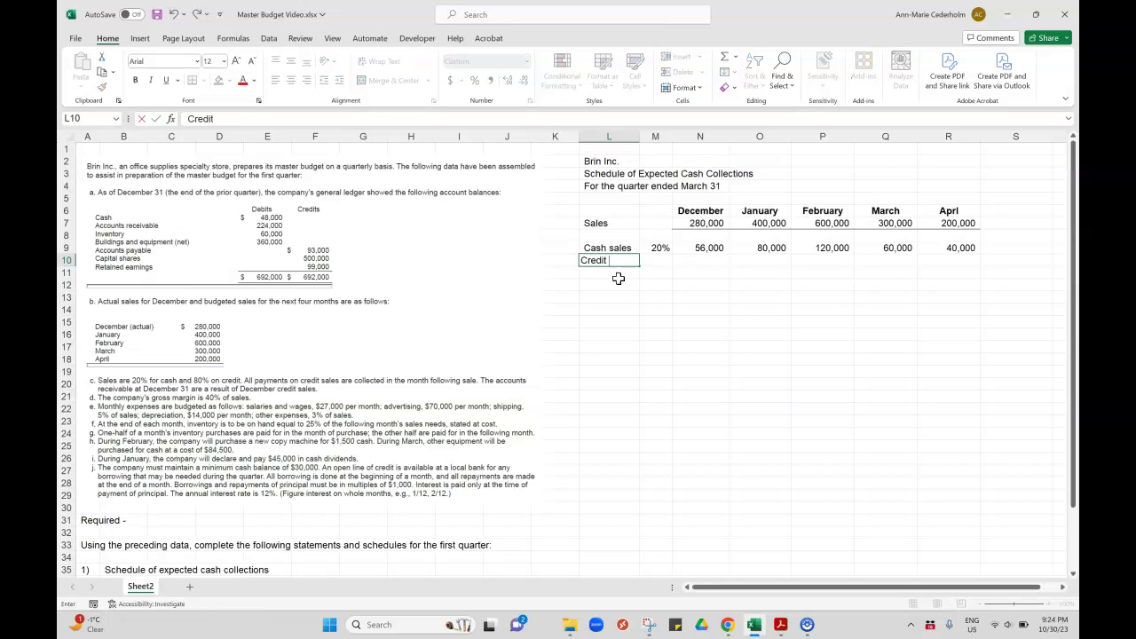
text(sales)
key(Tab)
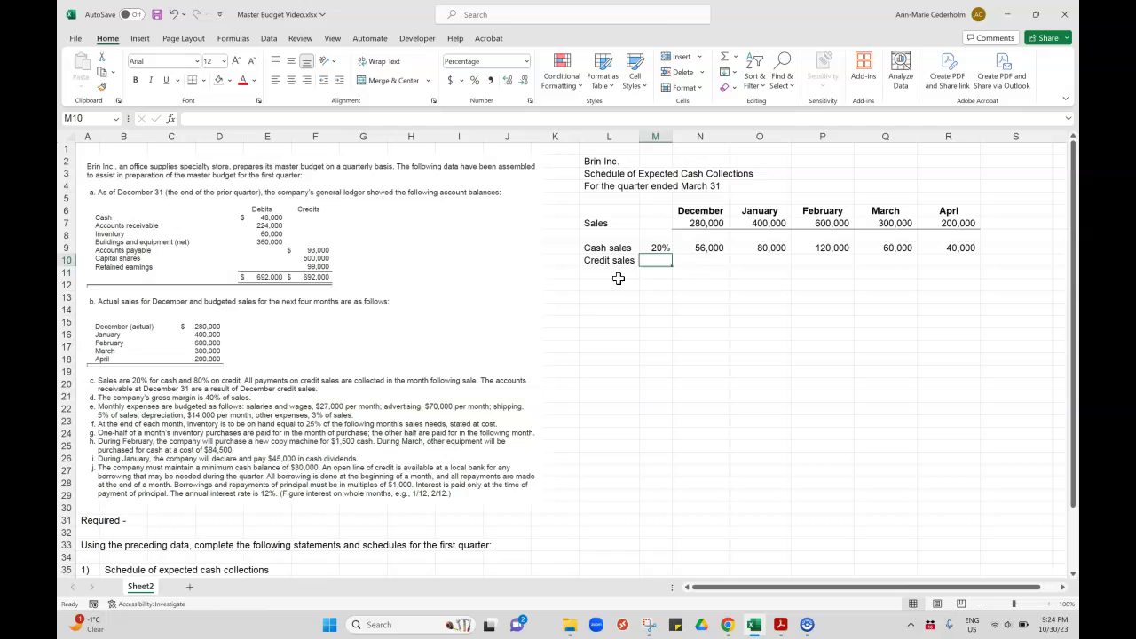
text(80)
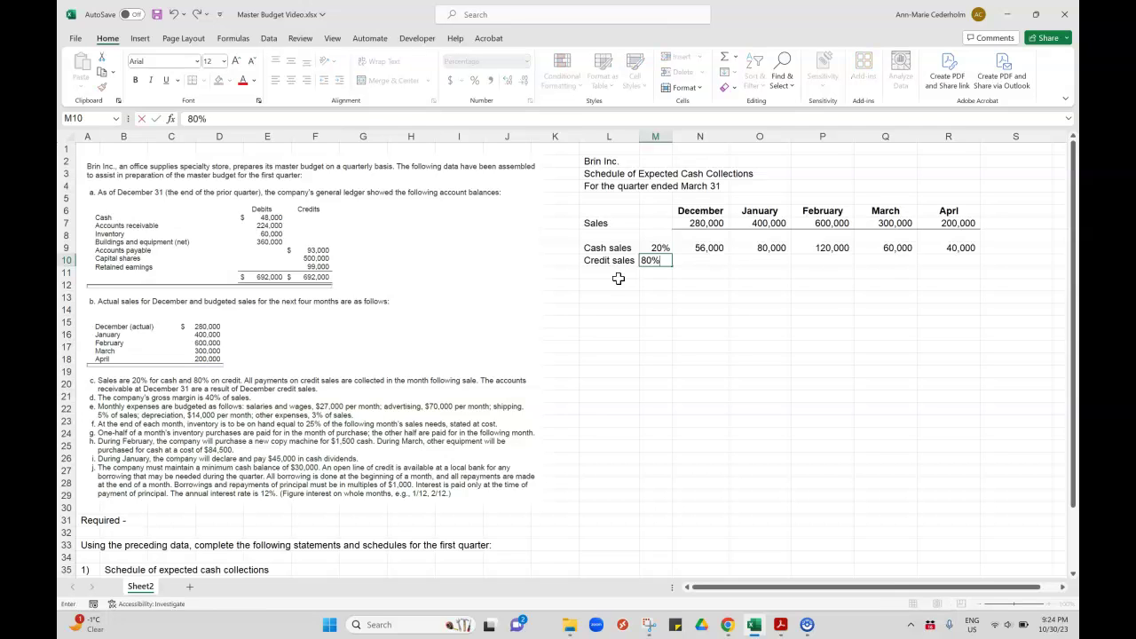
key(Tab)
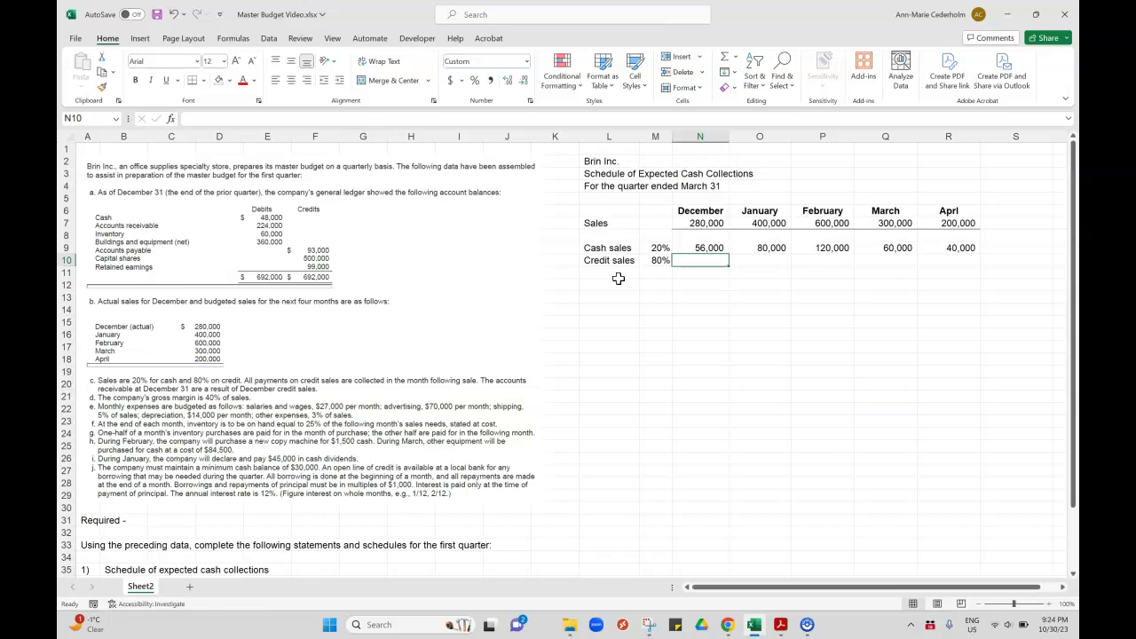
text(=)
key(Up)
key(Up)
key(Up)
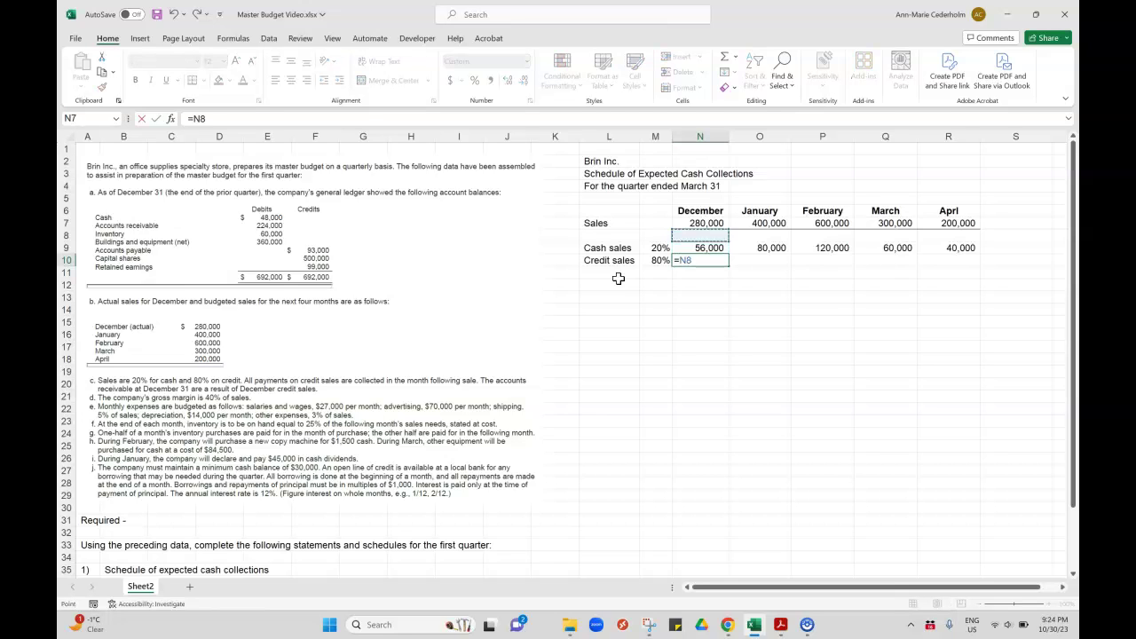
text(*)
key(Left)
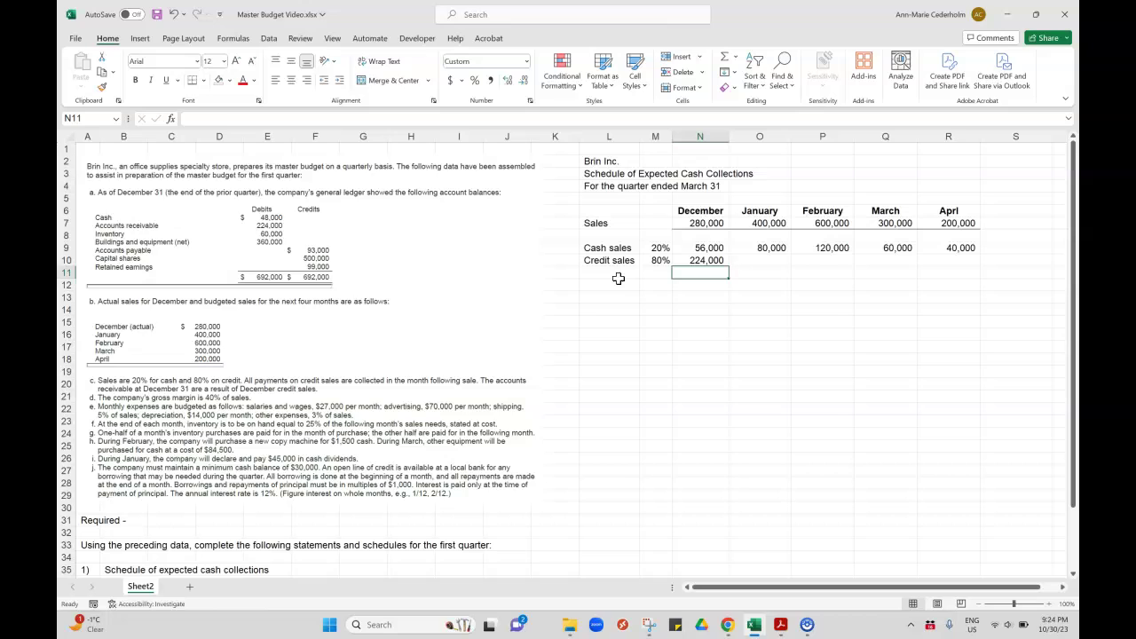
key(Up)
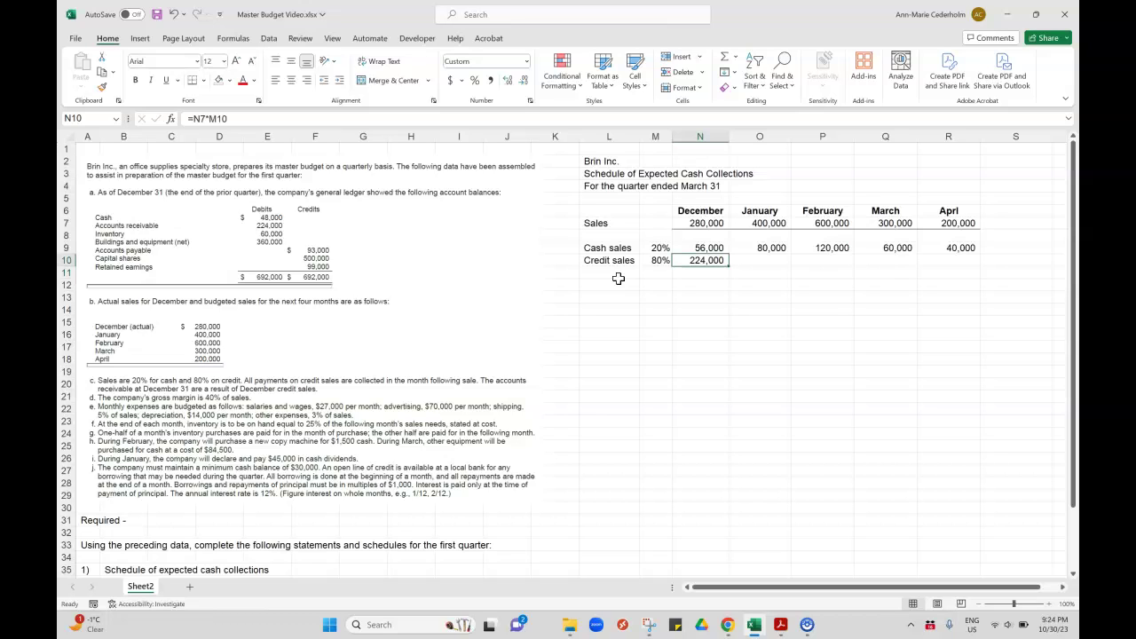
Enter January's credit-sales formula with the rate locked, then fill it through April
key(Right)
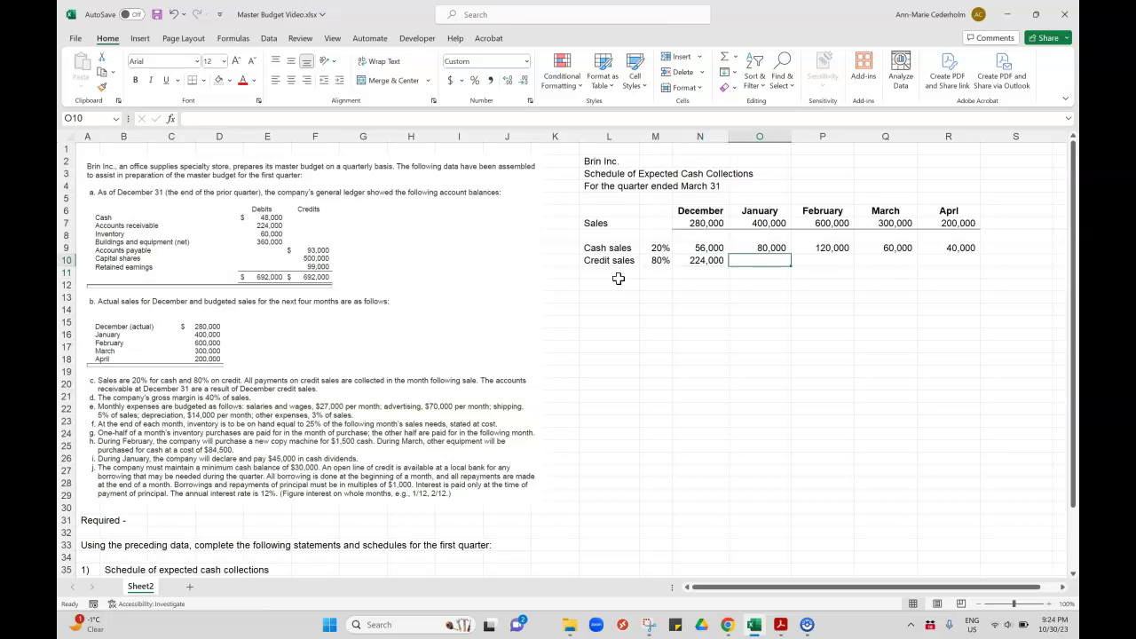
text(=)
key(Up)
key(Up)
key(Up)
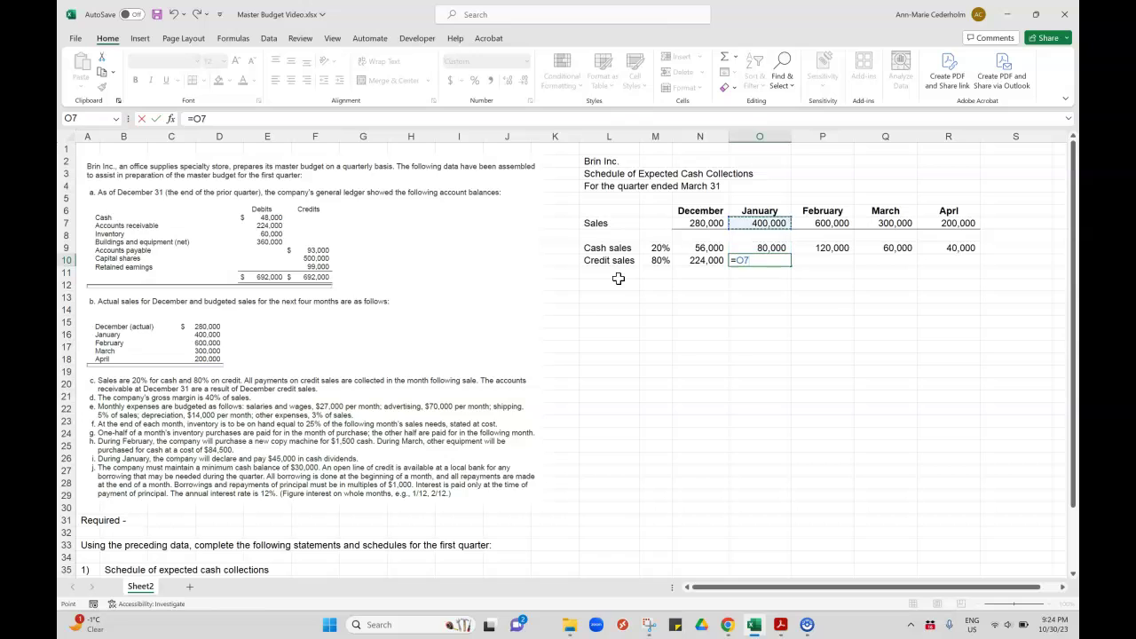
text(*)
key(Left)
key(Left)
key(Return)
key(Up)
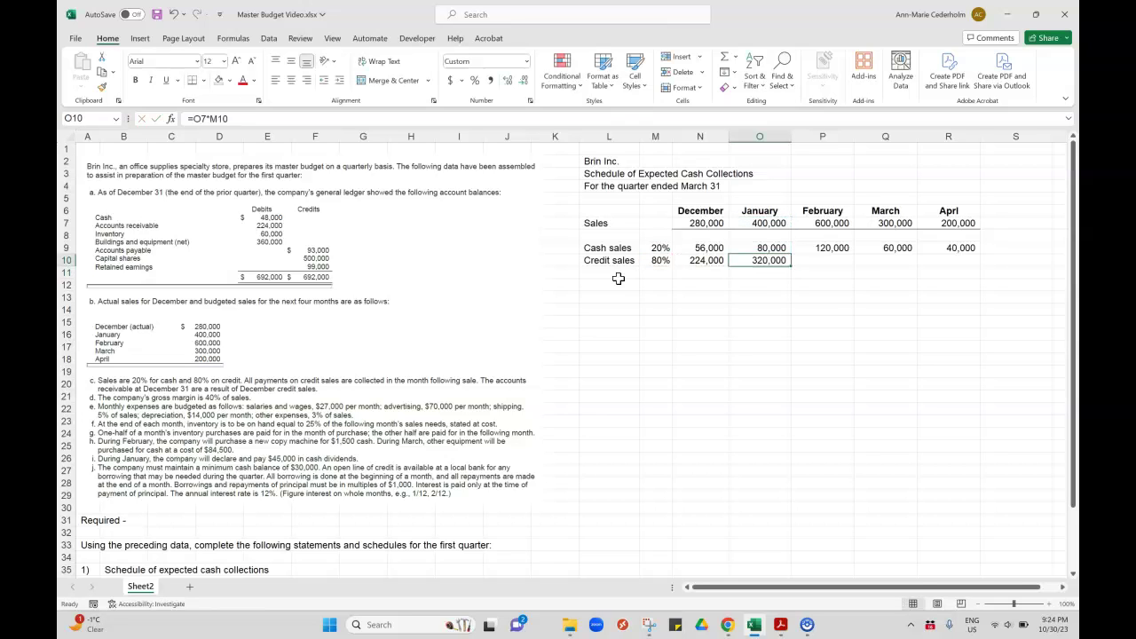
click(212, 118)
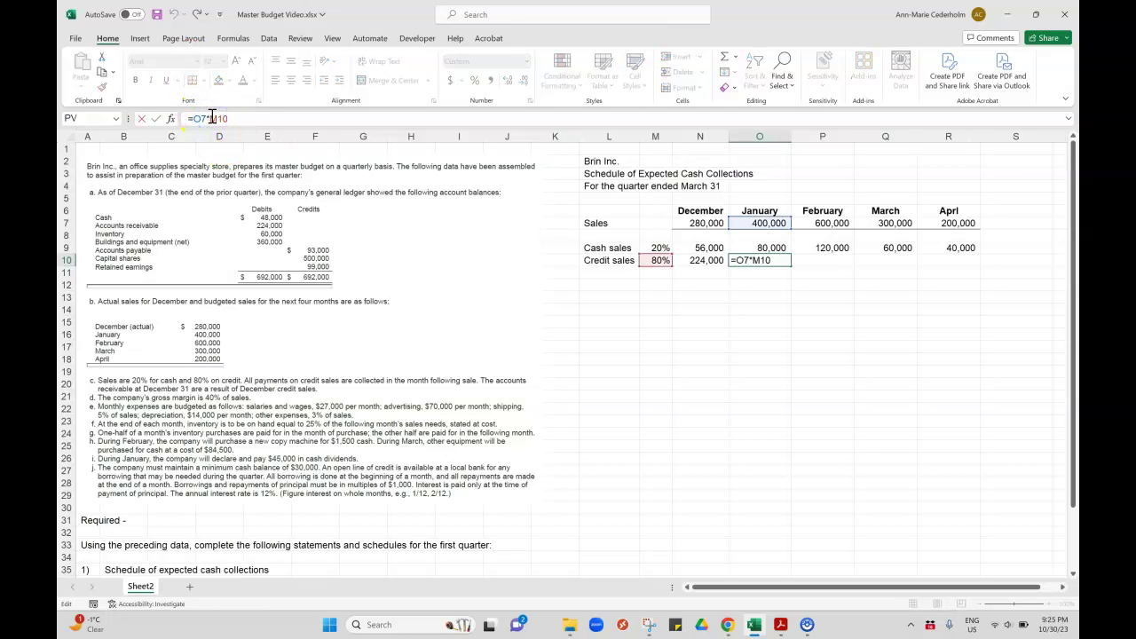
text($M$)
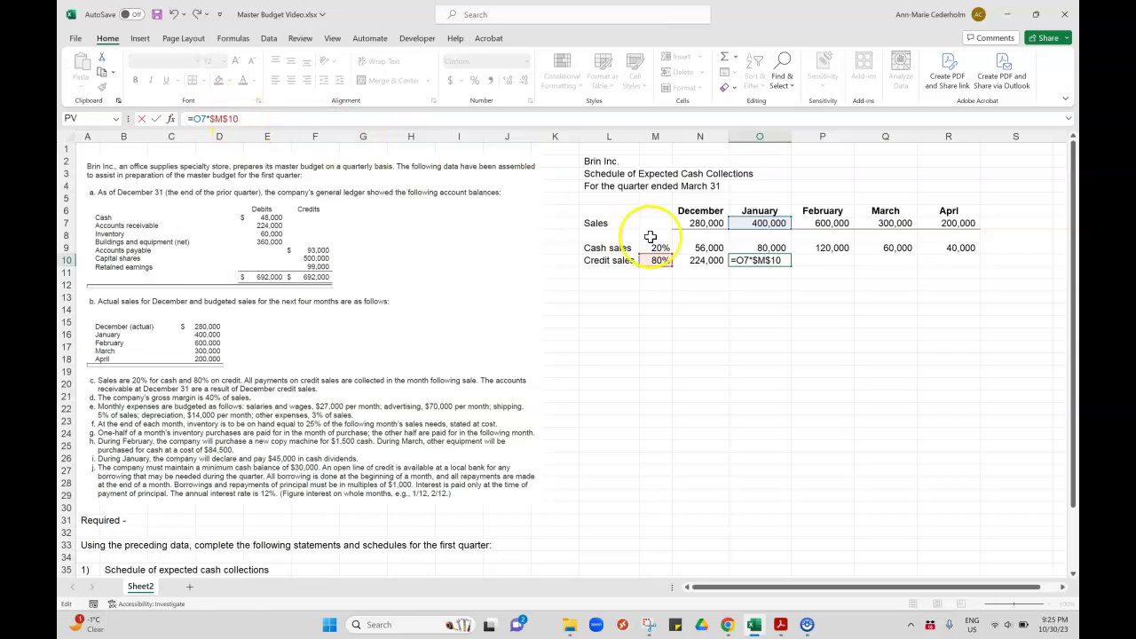
key(Return)
click(750, 261)
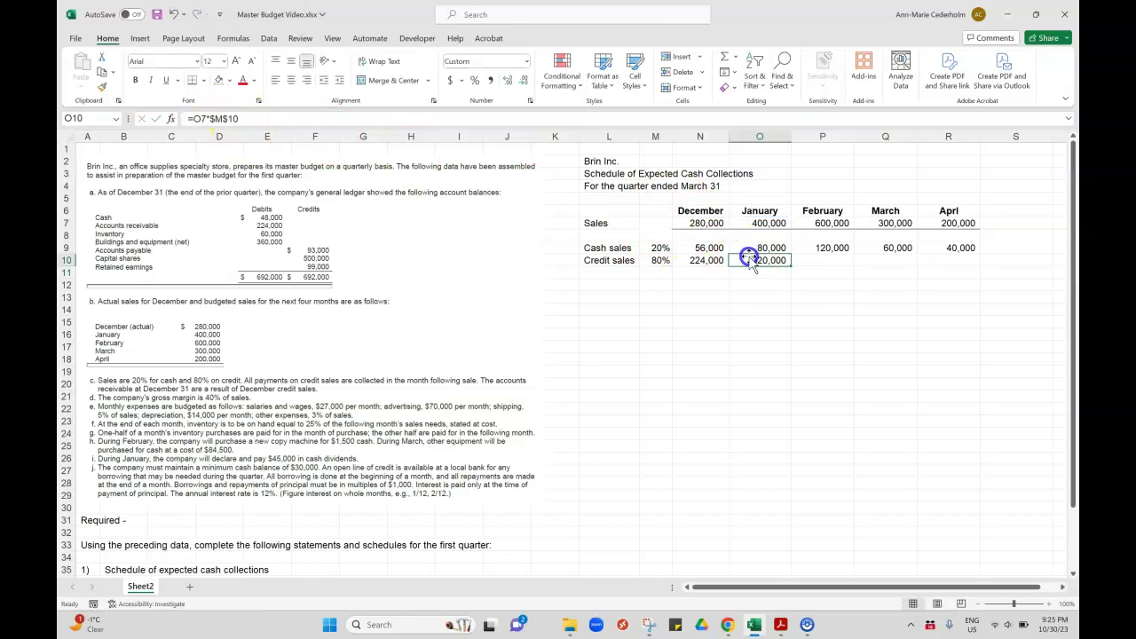
drag(792, 265, 965, 271)
Label row 11 'Uncollectable' and enter 0 for each month, December through April
click(622, 273)
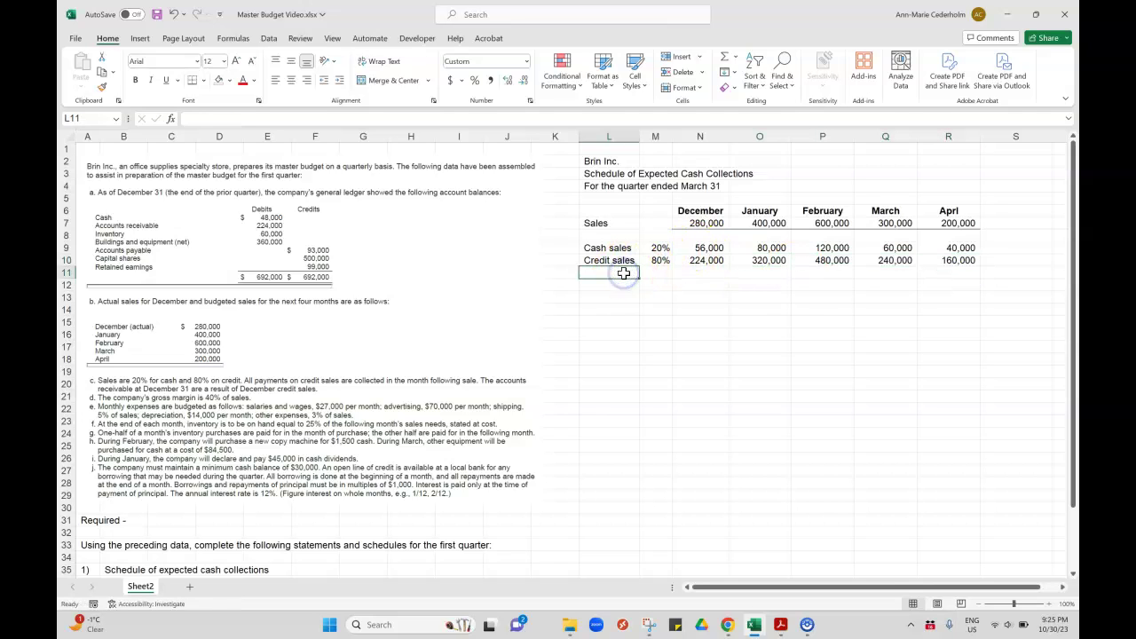
text(Uncolle)
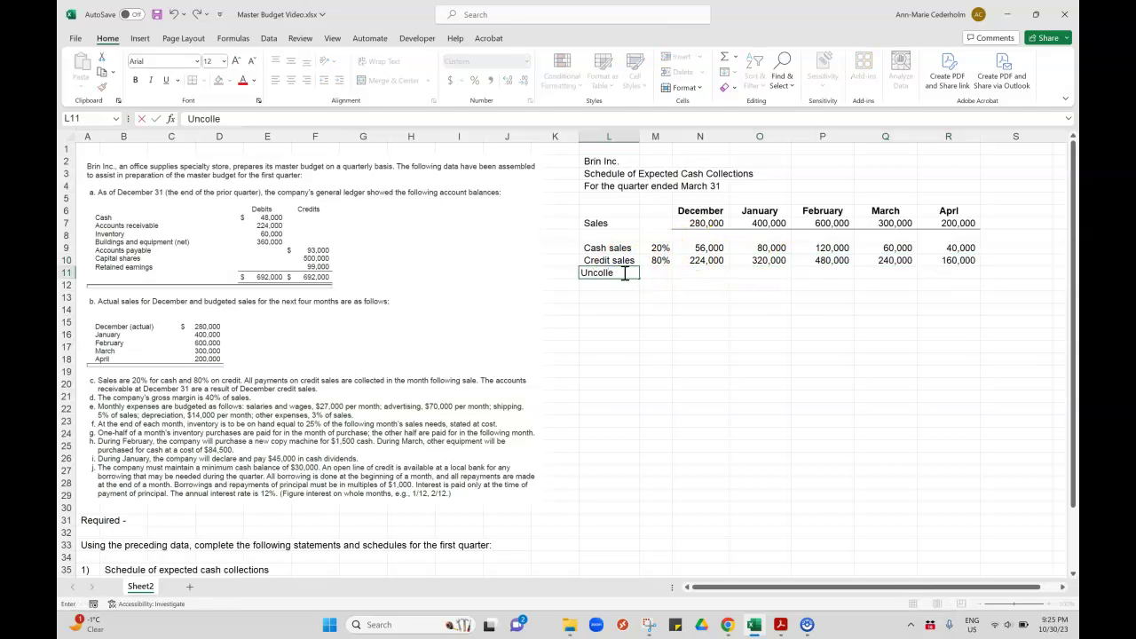
text(ctable)
key(Return)
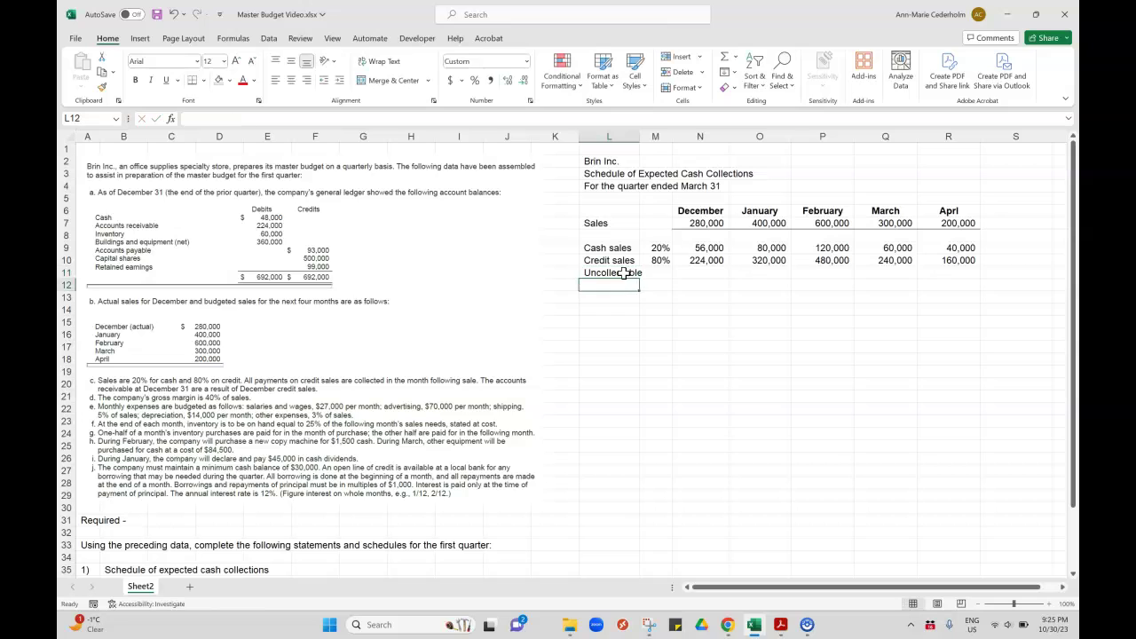
key(Up)
key(Right)
key(Right)
key(Right)
key(Left)
text(0)
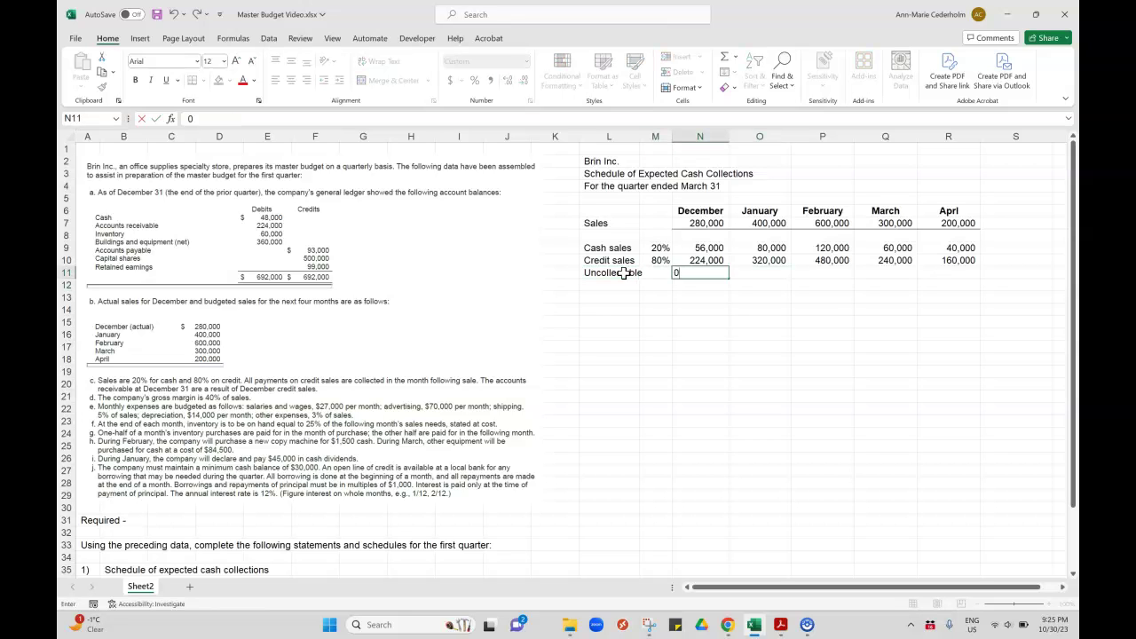
key(Return)
key(Up)
key(Right)
text(0)
key(Return)
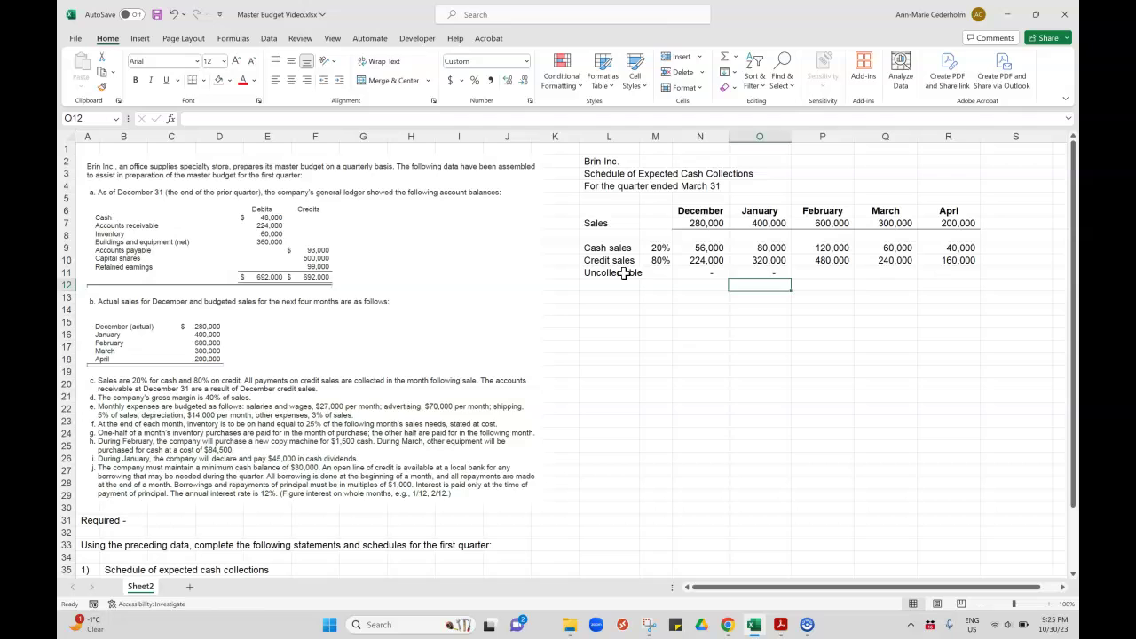
key(Up)
key(Right)
text(0)
key(Return)
key(Up)
key(Right)
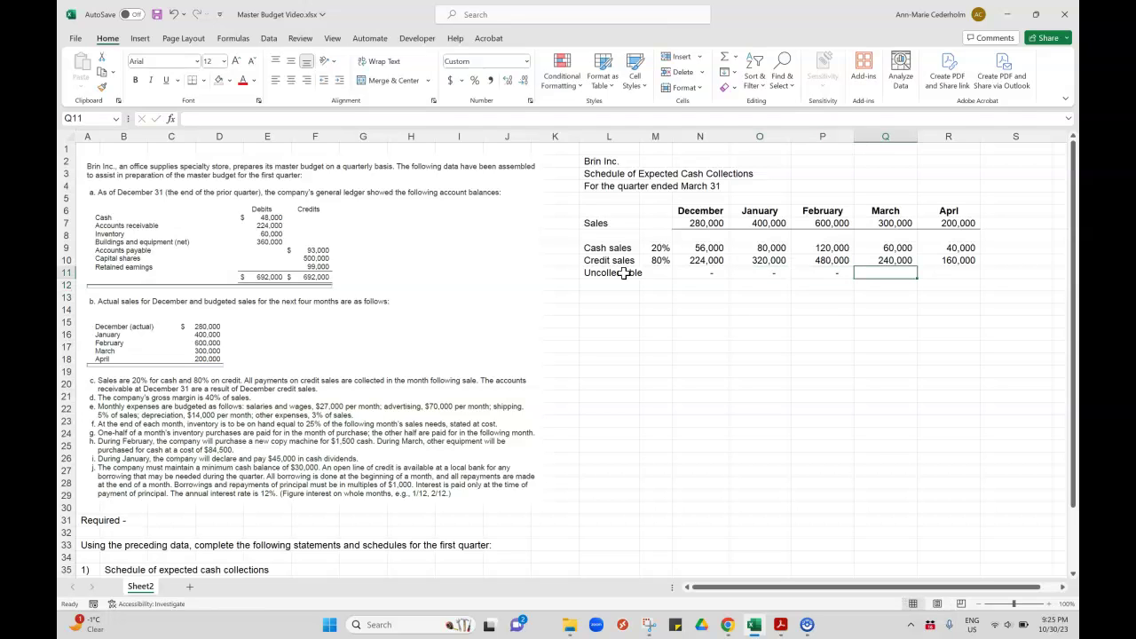
text(0)
key(Return)
key(Up)
key(Right)
text(0)
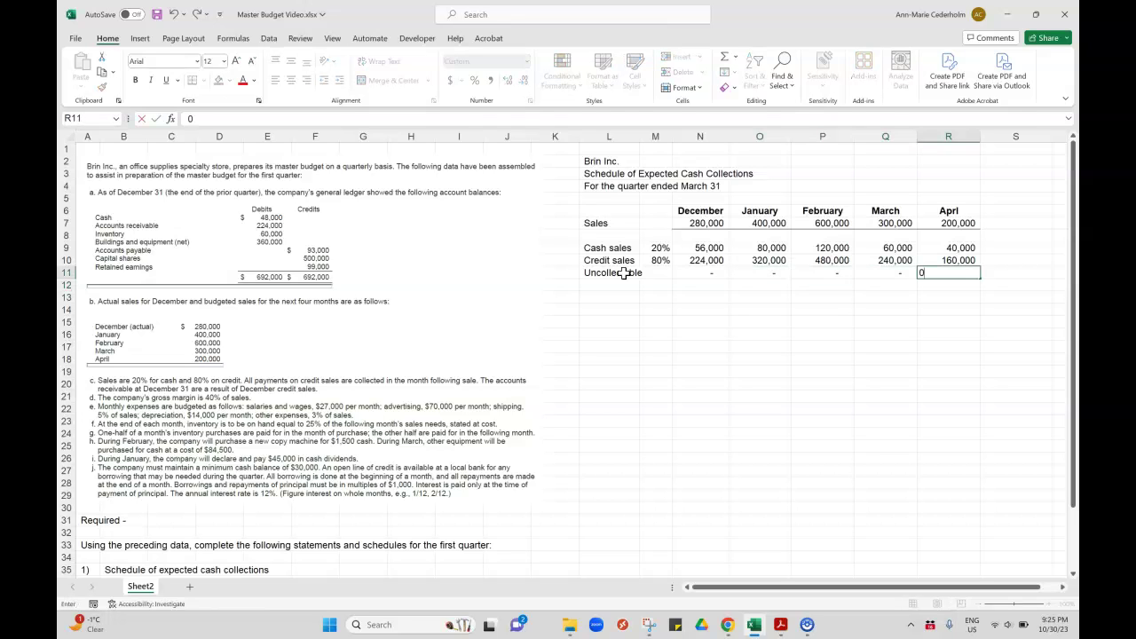
key(Return)
Underline the zero amounts N11:R11 with a bottom border
key(Up)
key(shift+Left)
key(shift+Left)
key(shift+Left)
key(shift+Left)
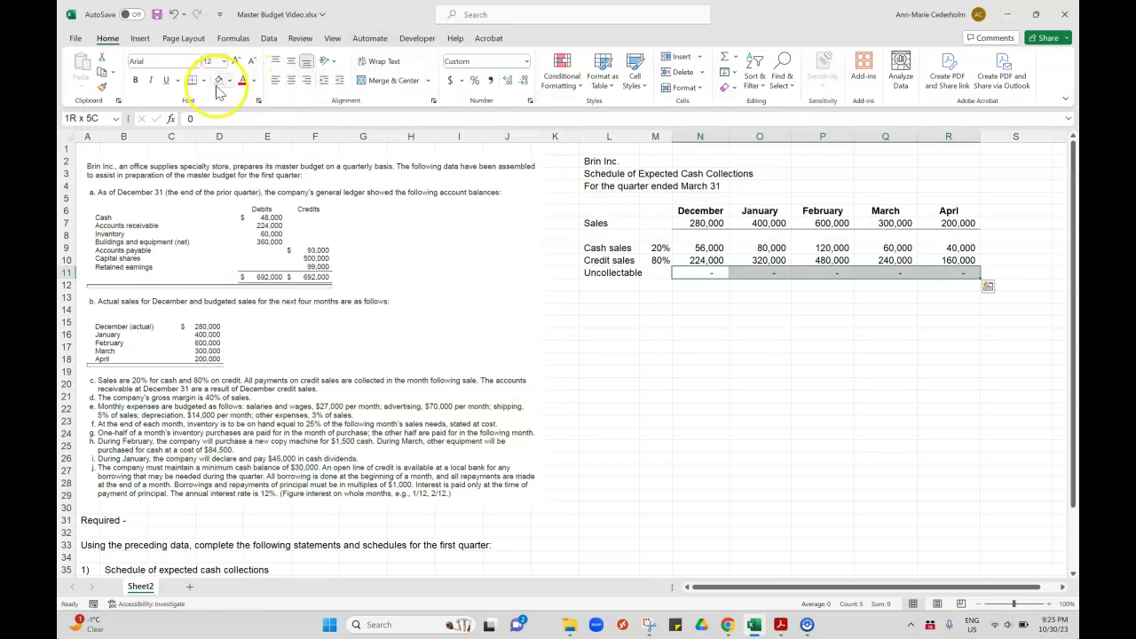
click(189, 80)
Sum December's cash, credit and uncollectable amounts (280,000) and copy the formula through April
click(703, 296)
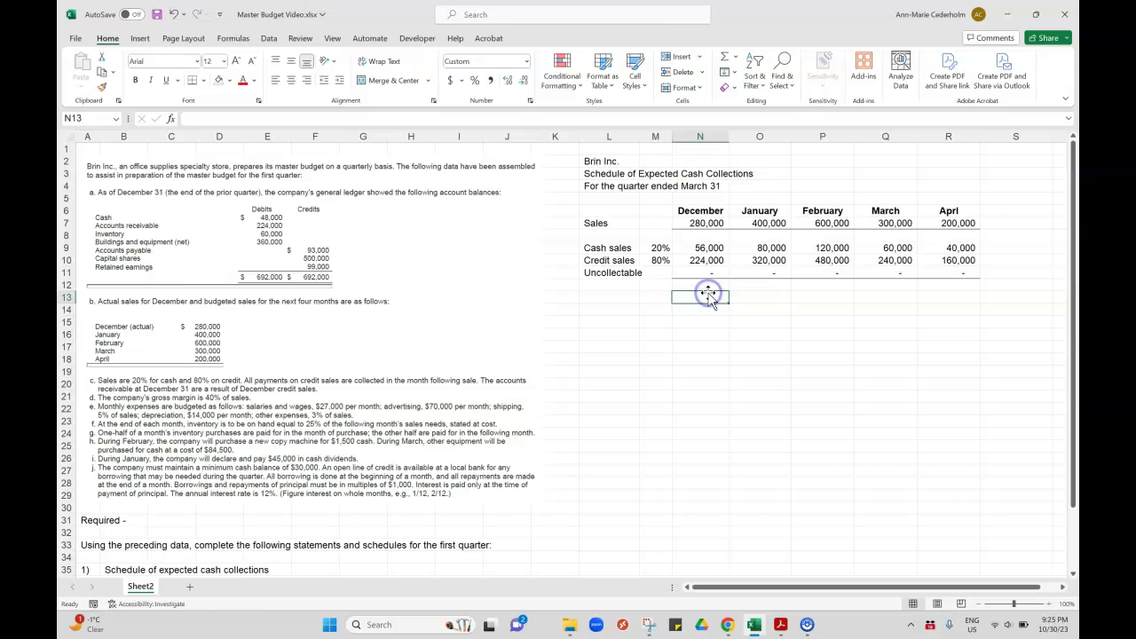
click(704, 283)
text(=sum()
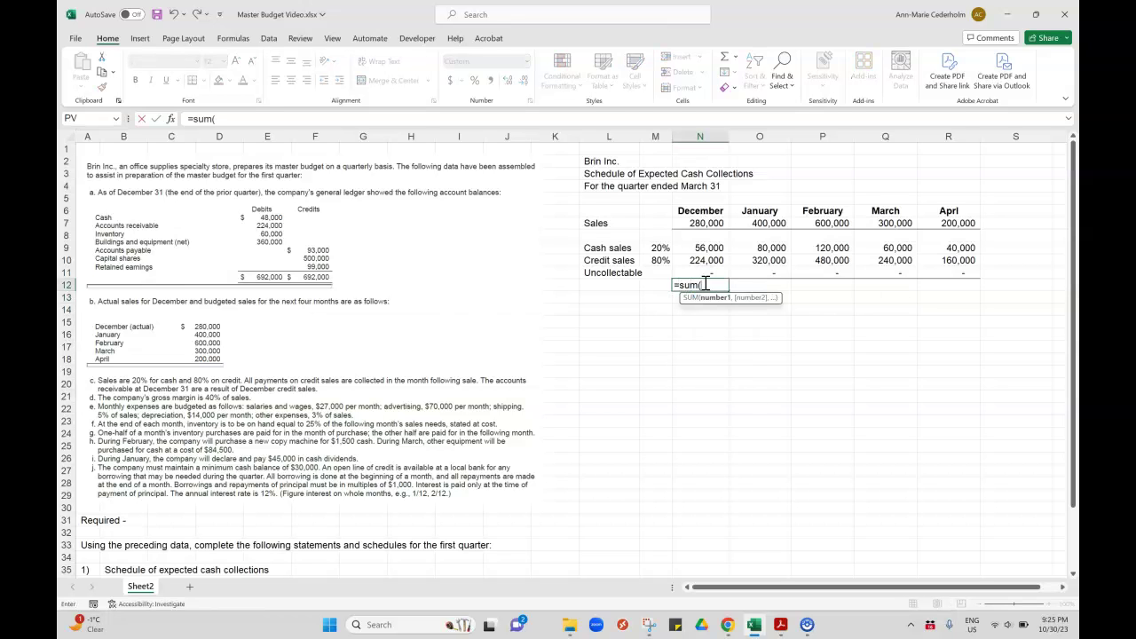
drag(701, 247, 702, 272)
text())
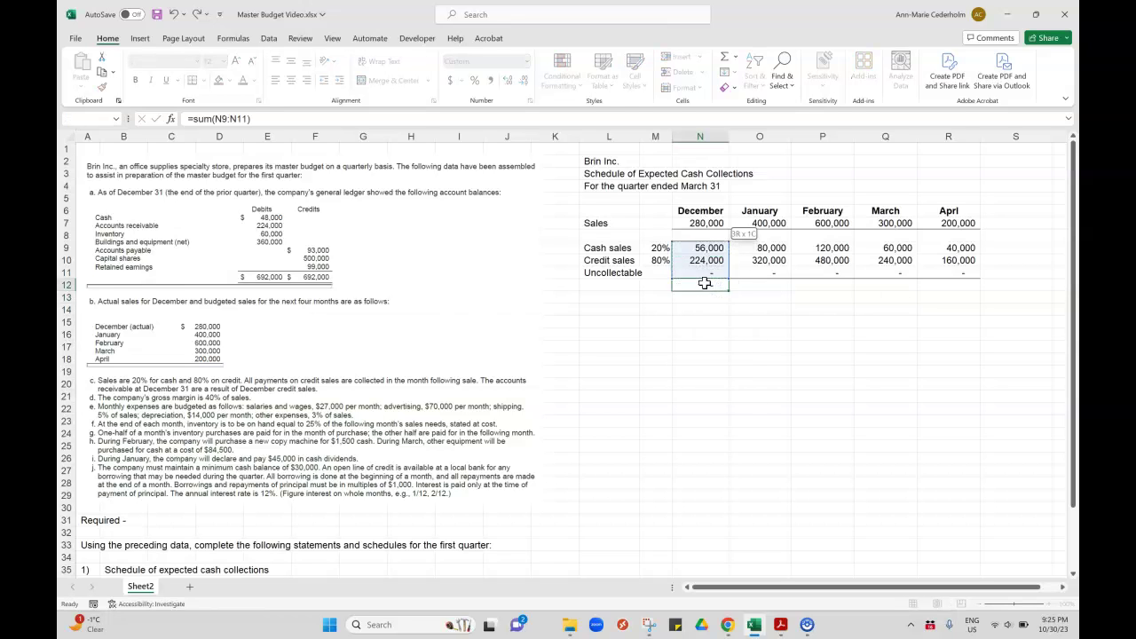
key(Return)
key(ctrl+c)
key(Right)
key(shift+Right)
key(shift+Right)
key(shift+Right)
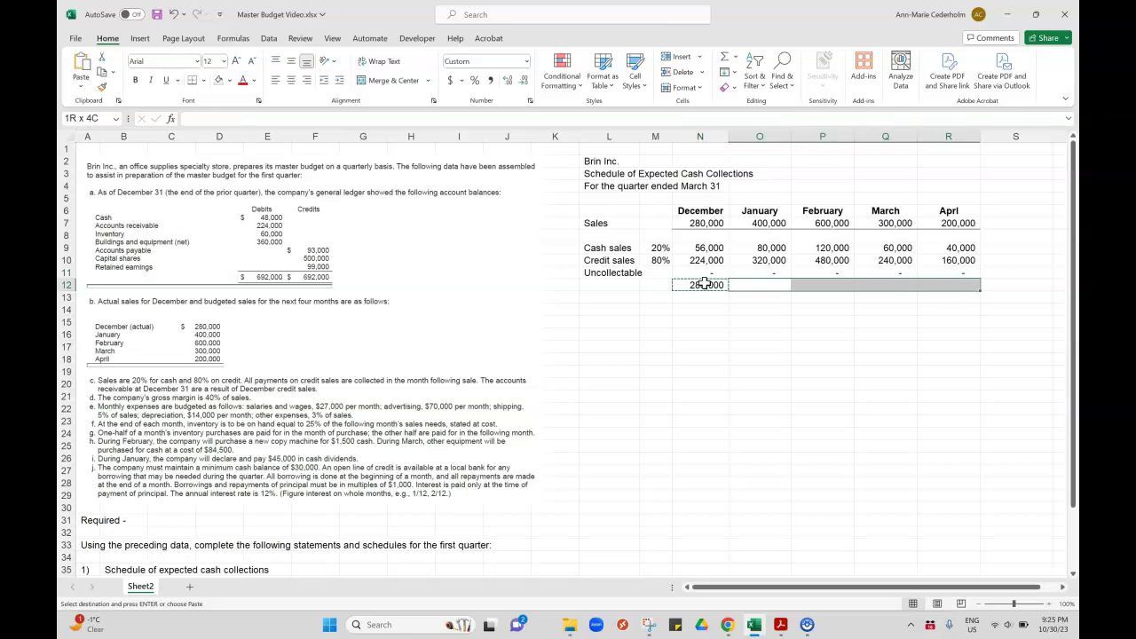
Apply a bottom double border to the monthly totals N12:R12
click(704, 283)
drag(704, 283, 954, 284)
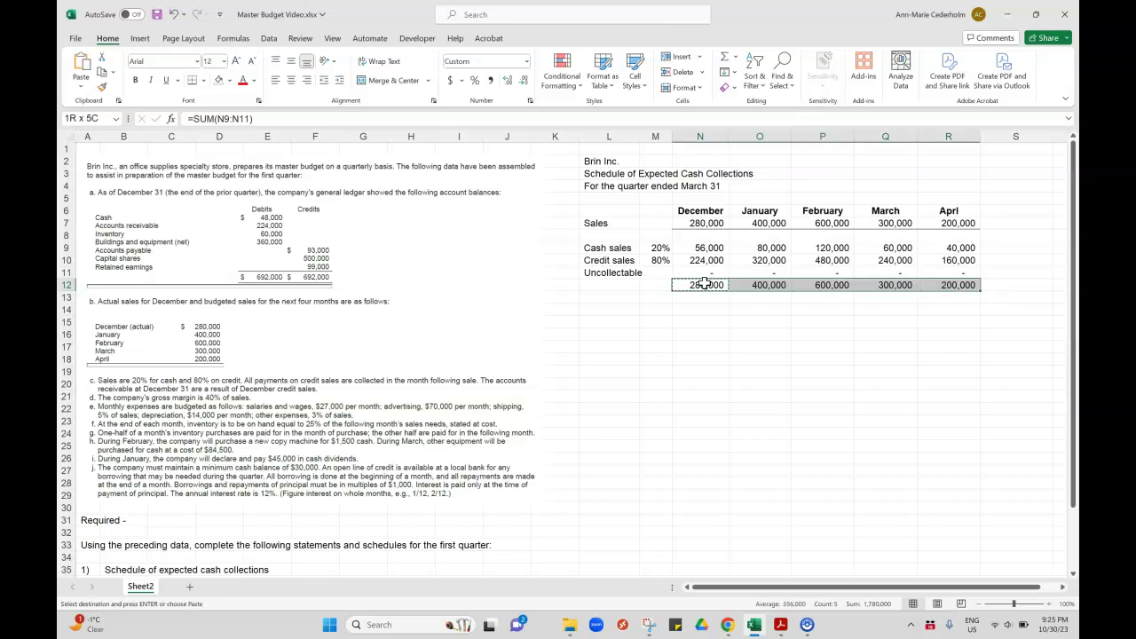
click(203, 80)
click(212, 258)
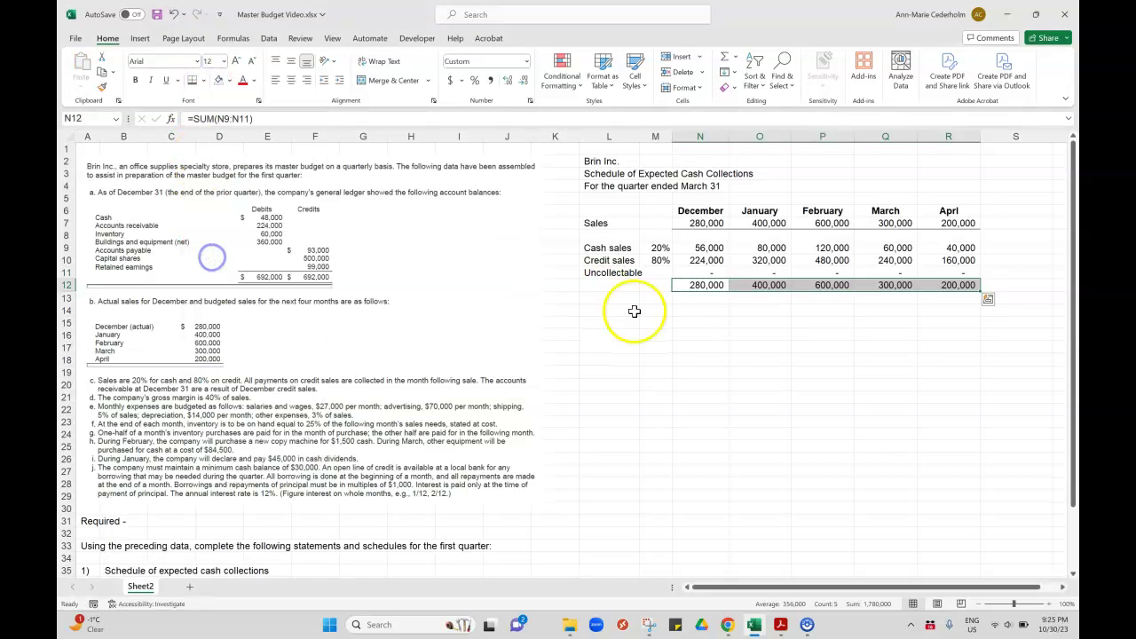
Check each monthly total against its sales figure: 400,000, 600,000, 300,000 and 200,000
click(777, 286)
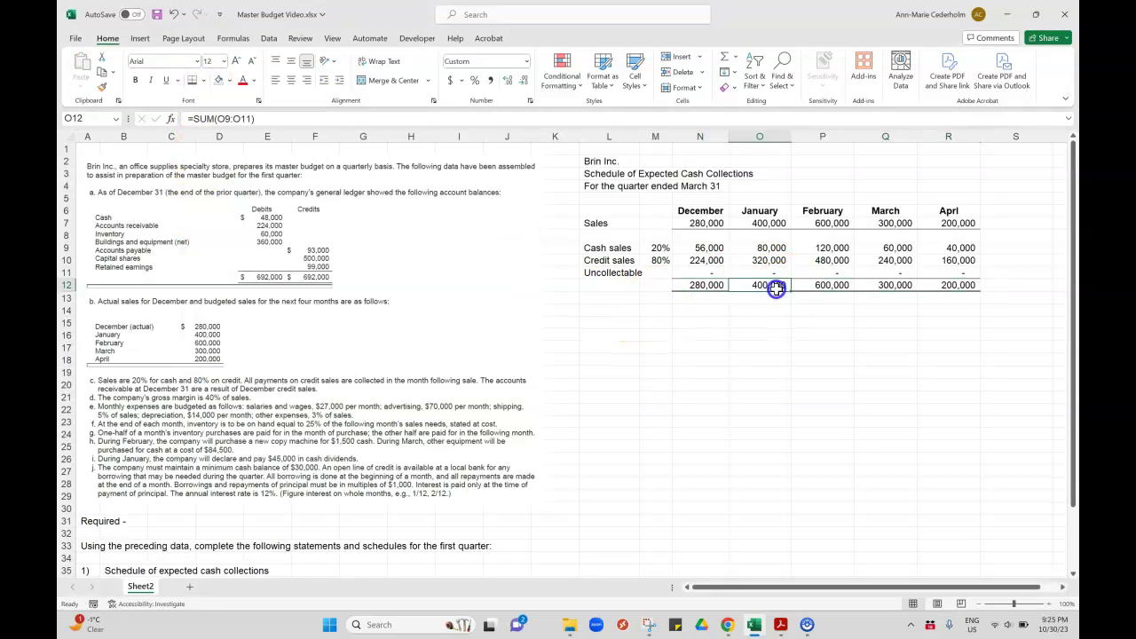
click(764, 223)
click(814, 222)
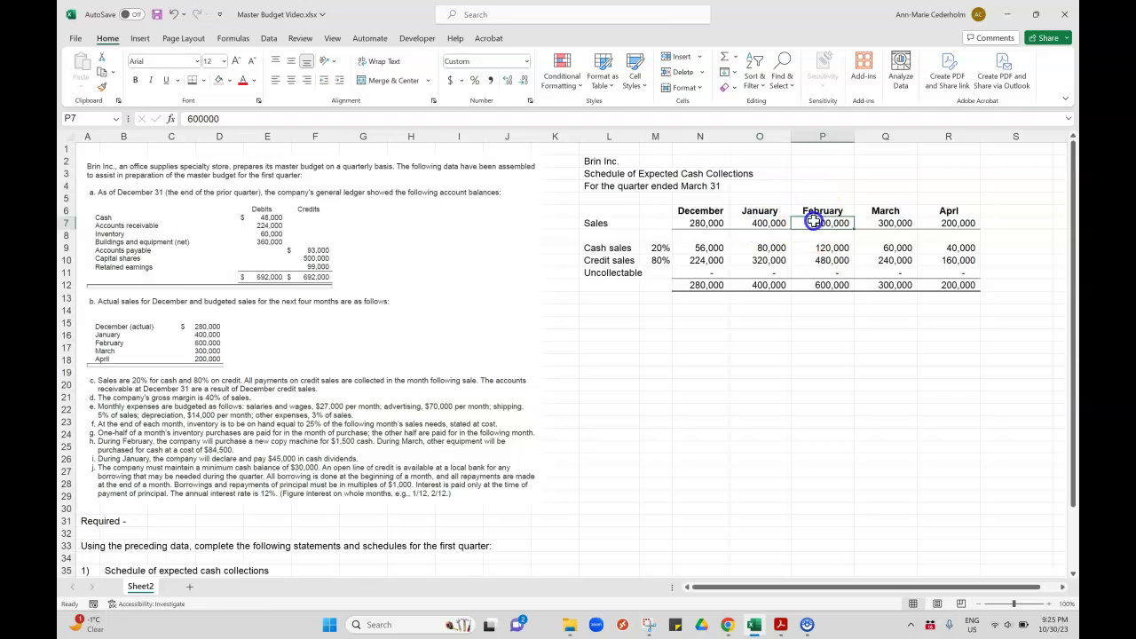
click(821, 286)
click(895, 225)
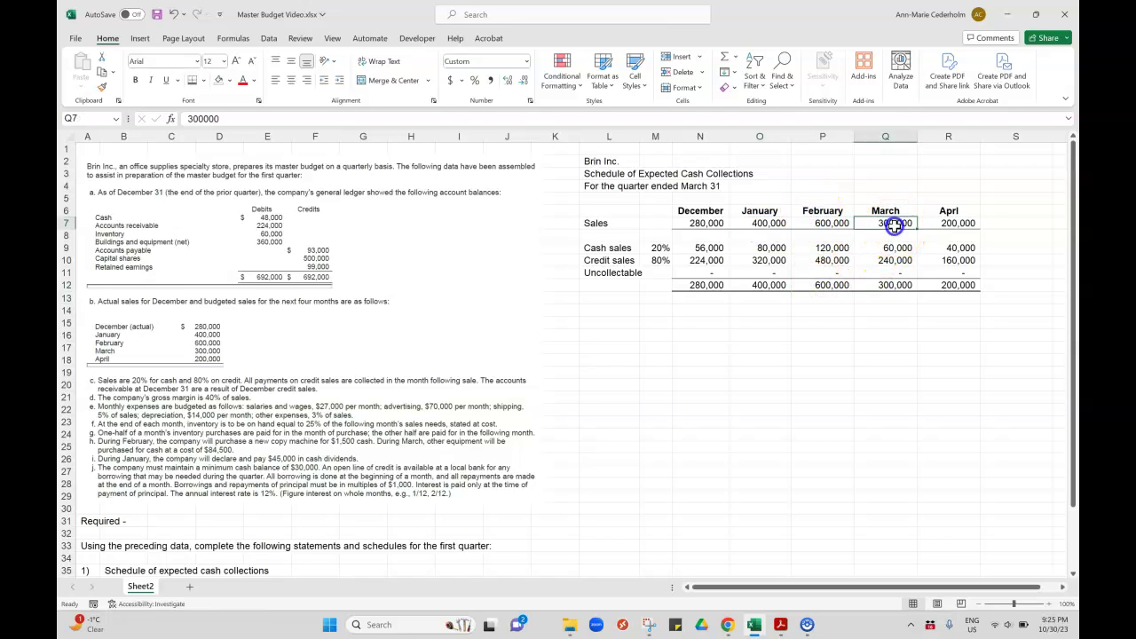
click(895, 286)
click(948, 222)
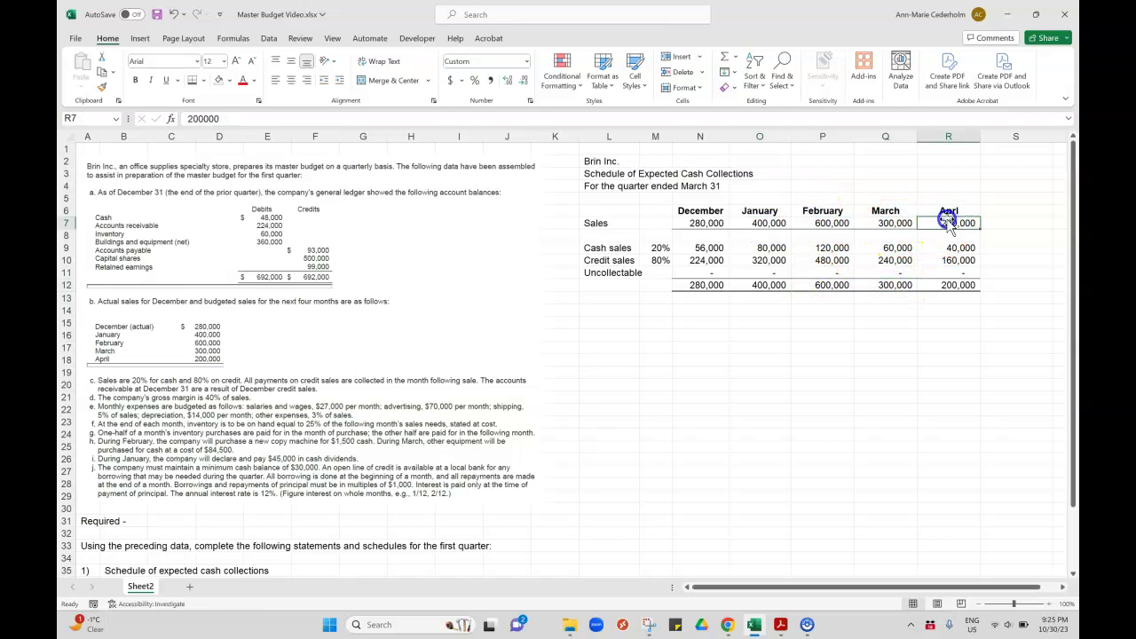
click(954, 286)
click(624, 291)
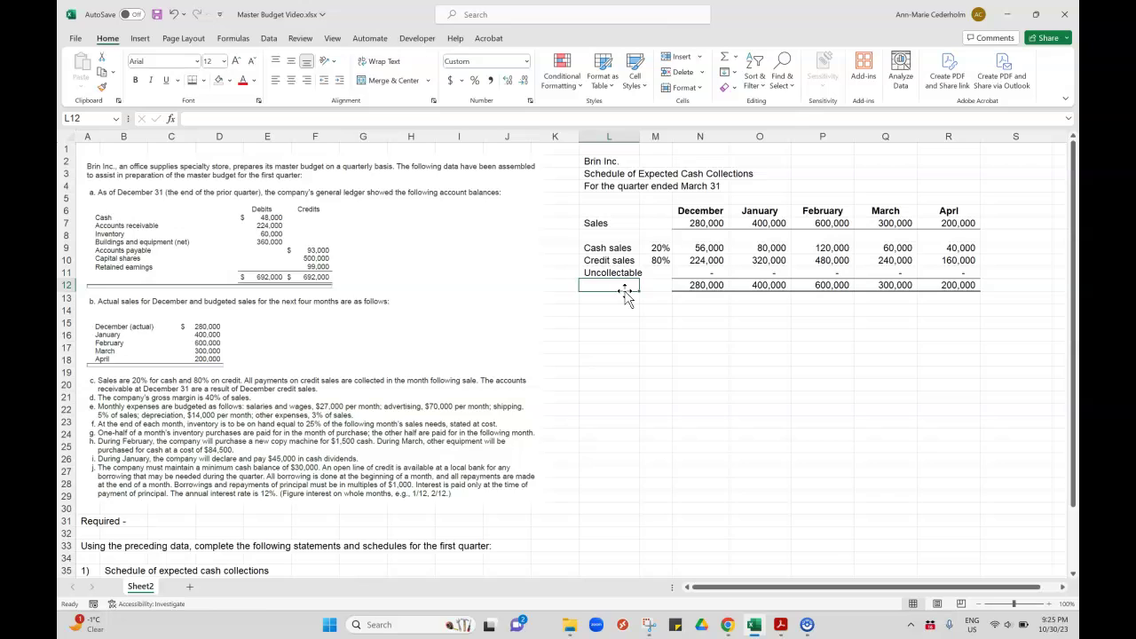
Label row 14 'Cash sales' and link its December cell to cash sales with =N9
key(Down)
key(Down)
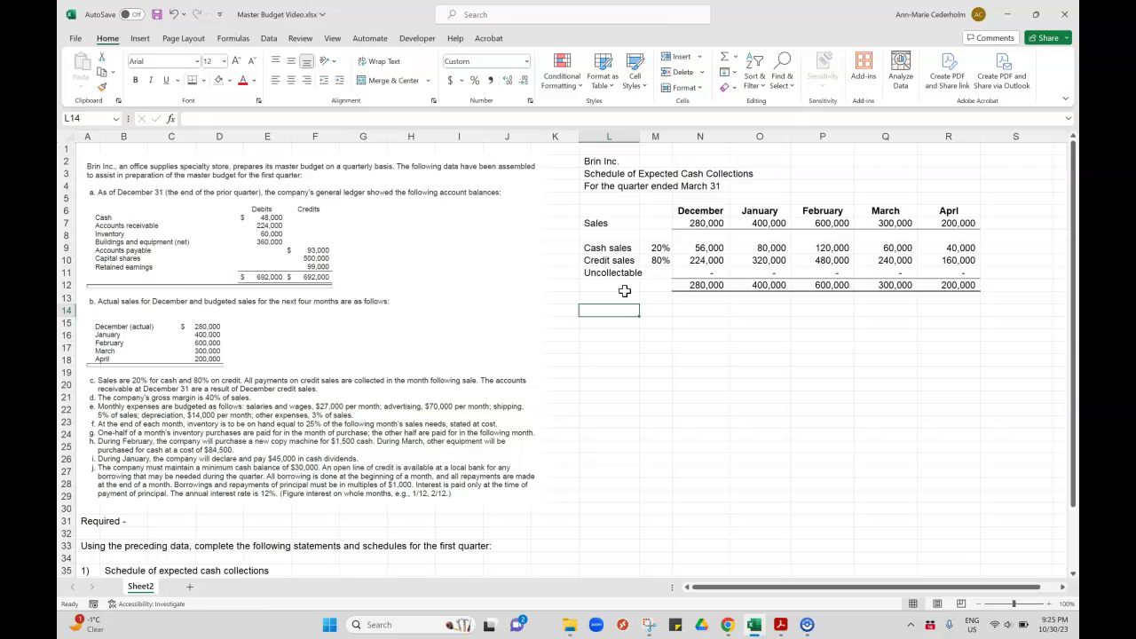
text(Cash sales)
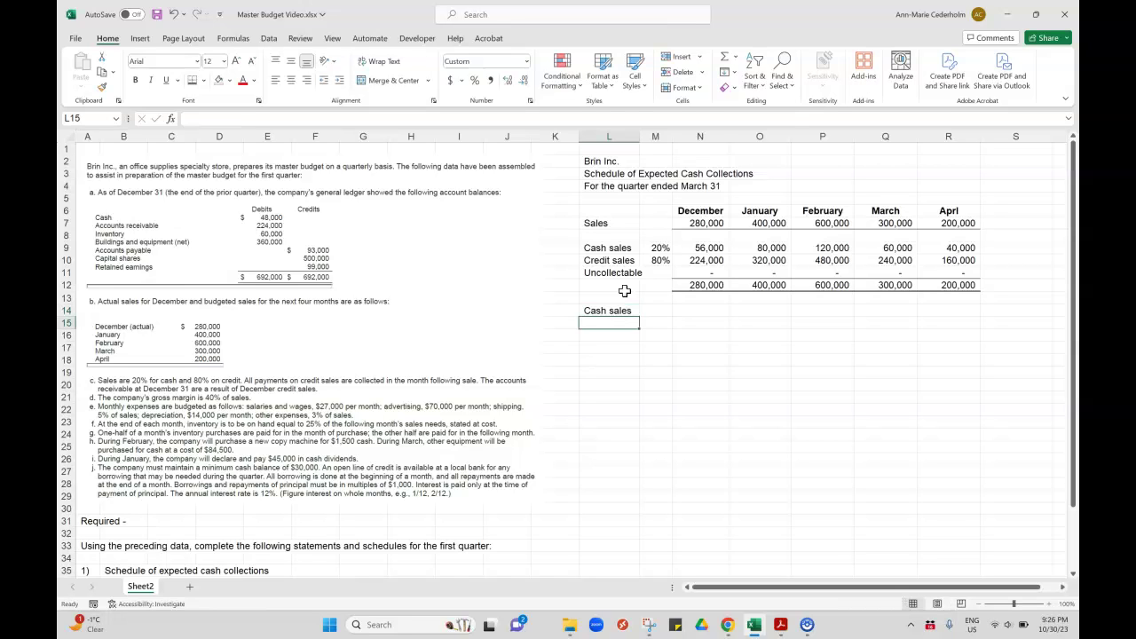
key(Right)
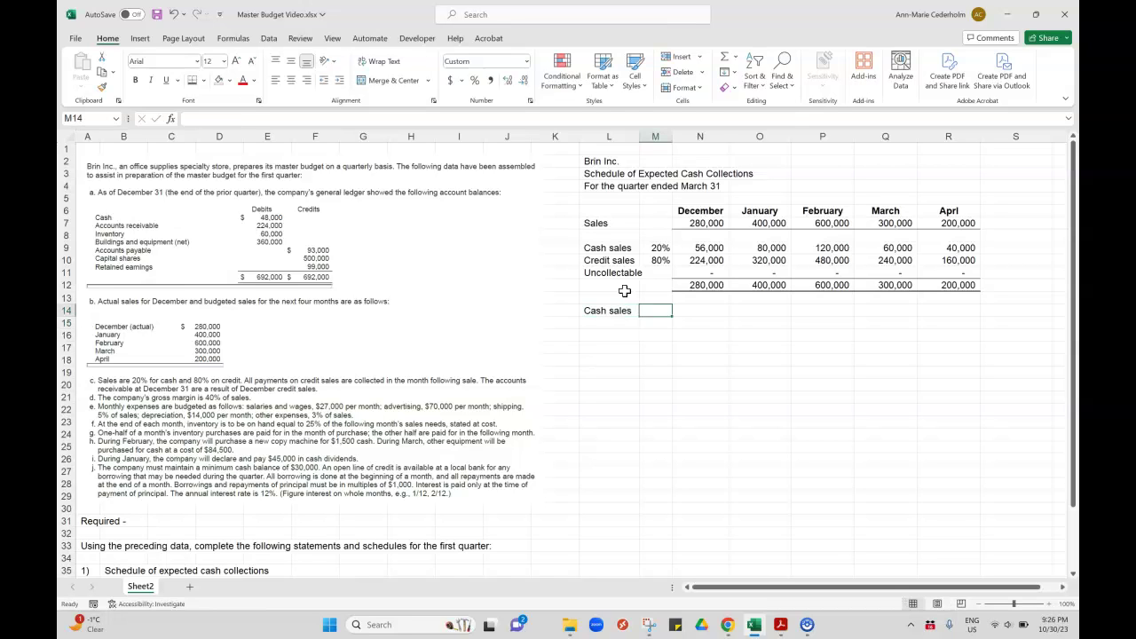
key(Right)
text(=)
key(Up)
key(Up)
key(Up)
key(Up)
key(Up)
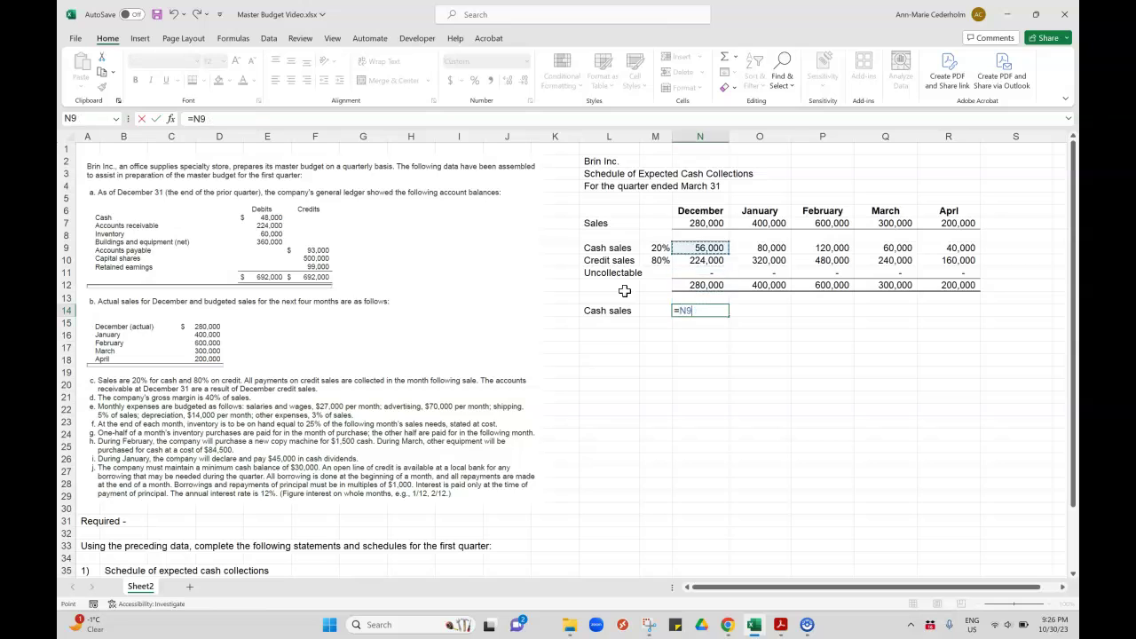
key(Return)
Copy the cash sales link across January through April
key(ctrl+c)
key(Right)
key(shift+Right)
key(shift+Right)
key(shift+Right)
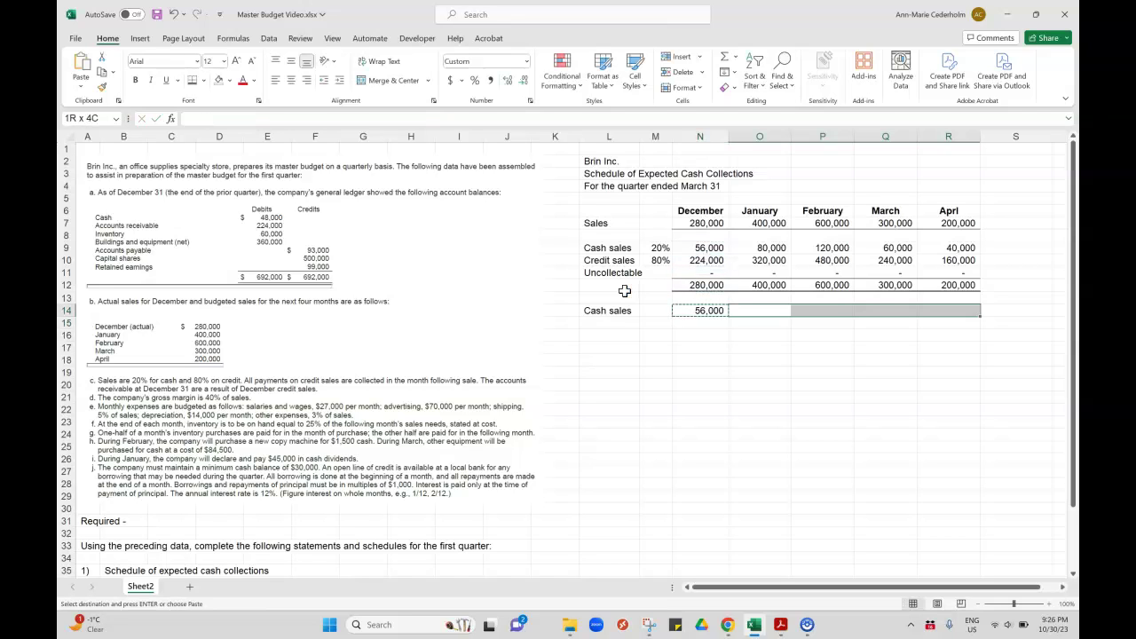
key(ctrl+v)
key(Down)
key(Left)
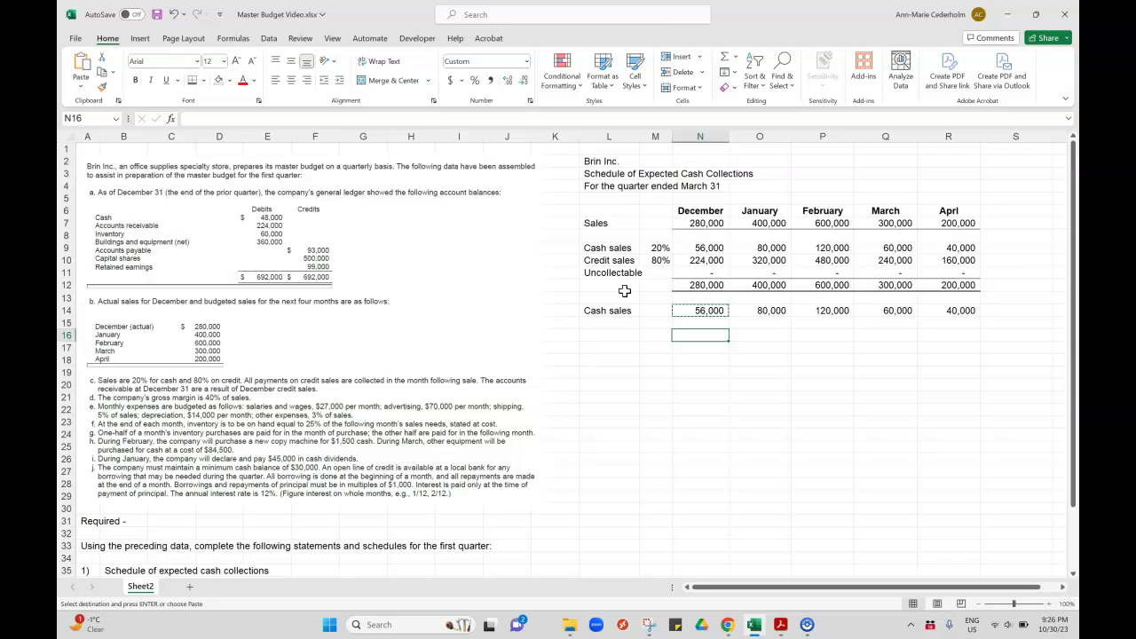
key(Left)
key(Left)
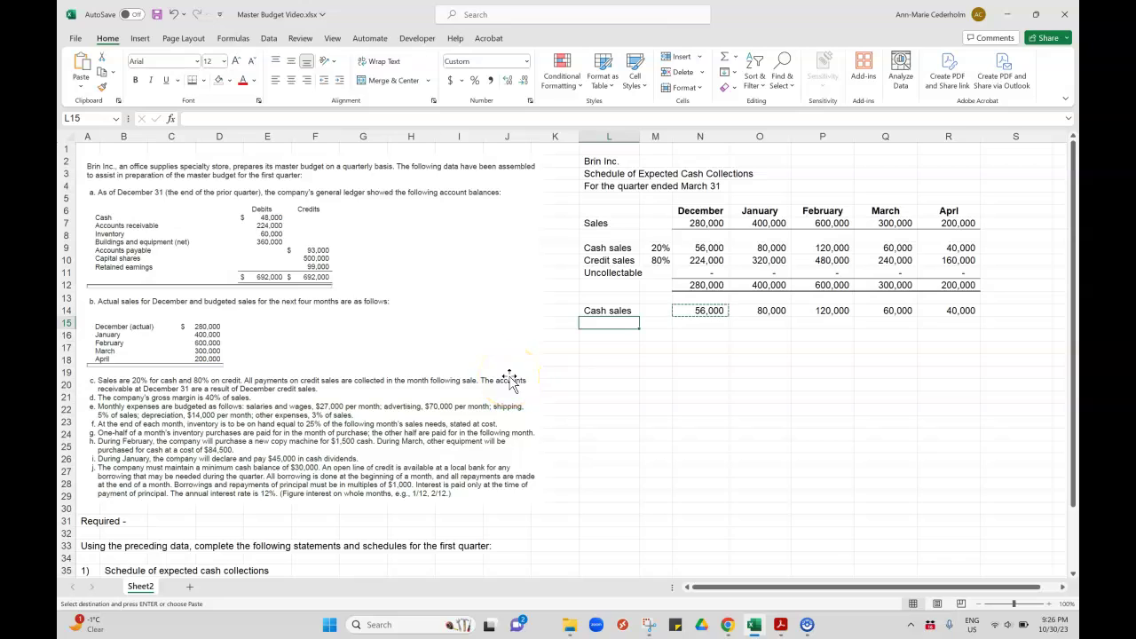
Enter 'Collection of credit sales - following month' in L15, avoiding the Cash sales autocomplete
text(C)
key(BackSpace)
key(BackSpace)
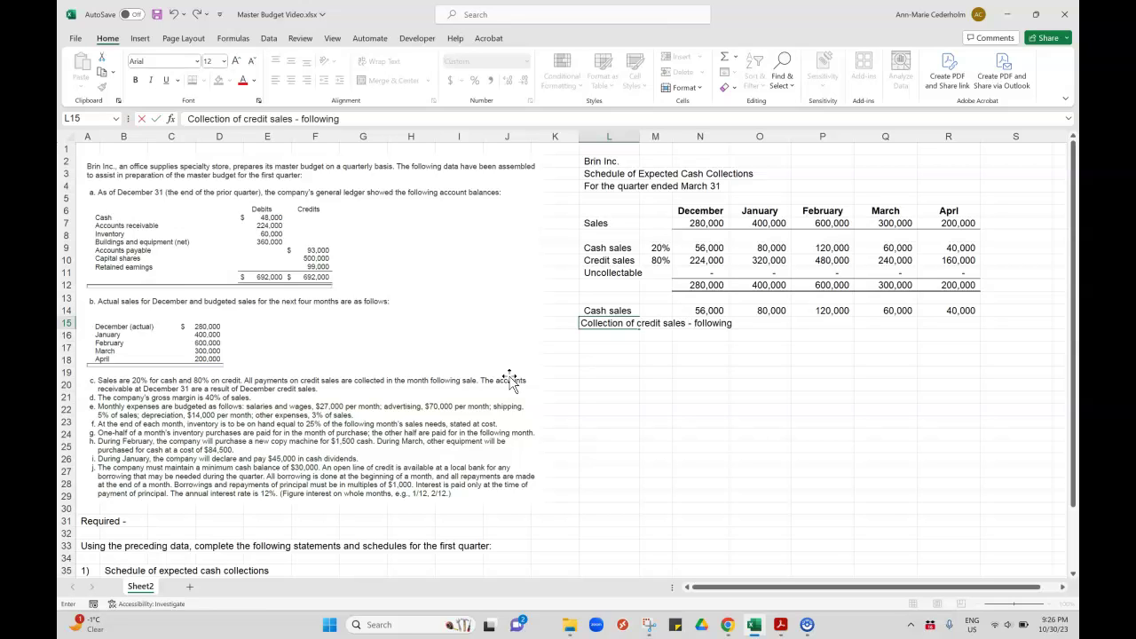
text(th)
key(Return)
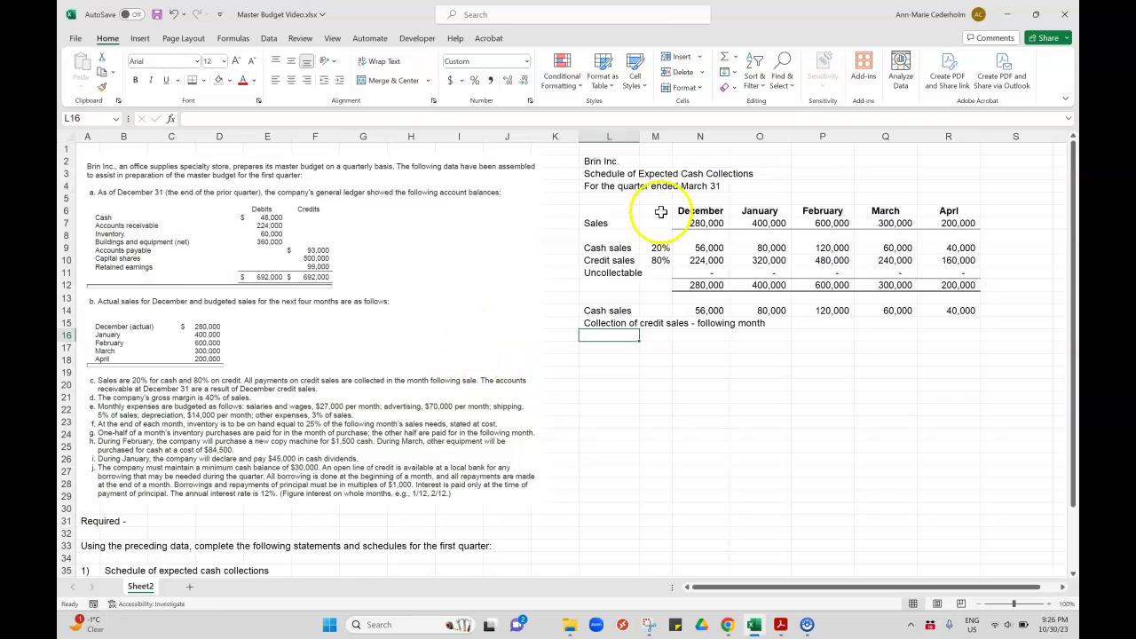
Widen column L for the label and link January's collection to December credit sales (224,000)
drag(640, 136, 717, 147)
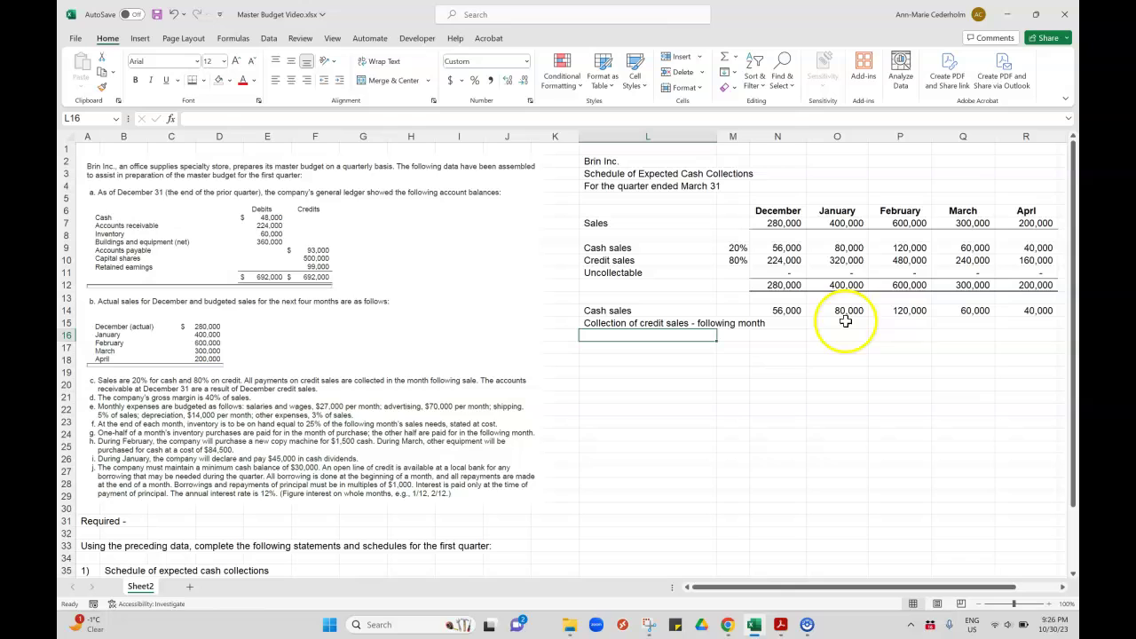
click(779, 324)
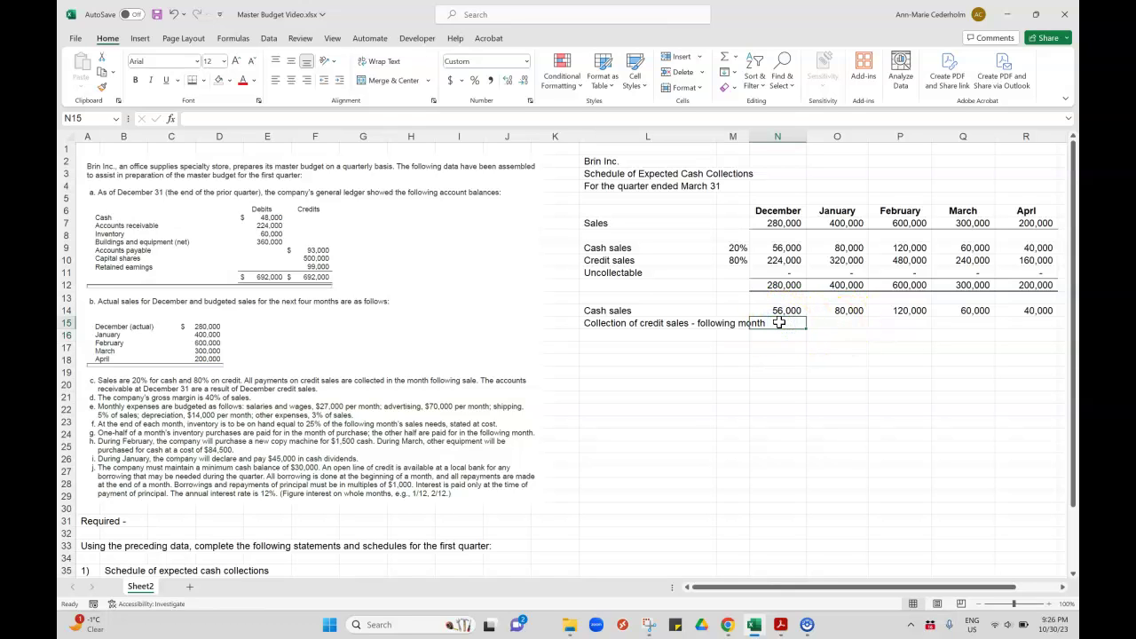
click(830, 323)
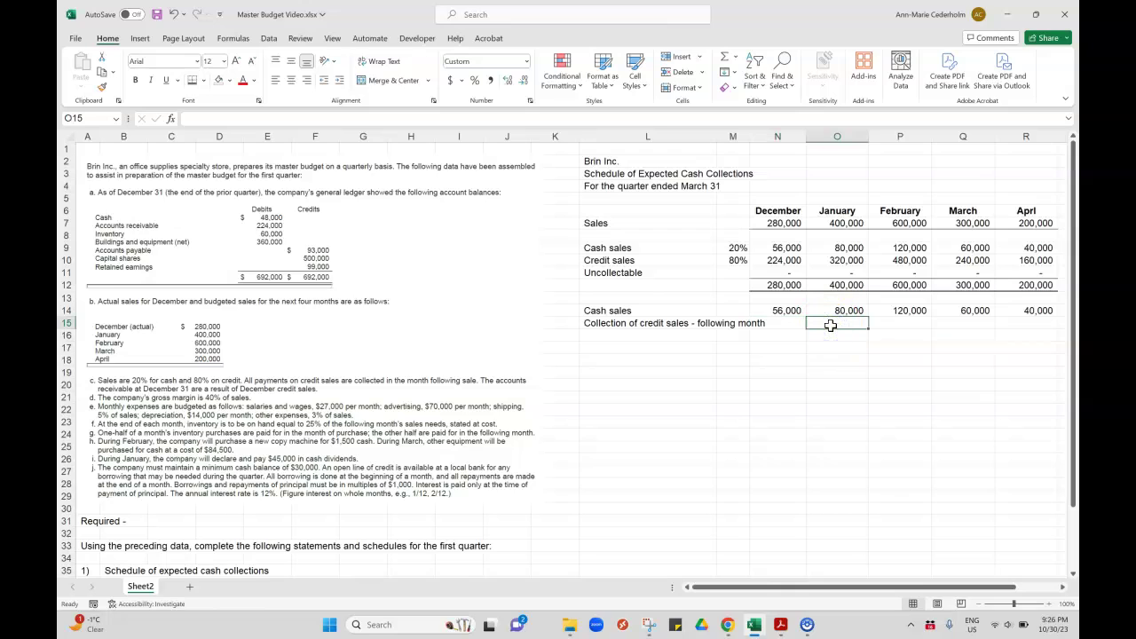
text(=)
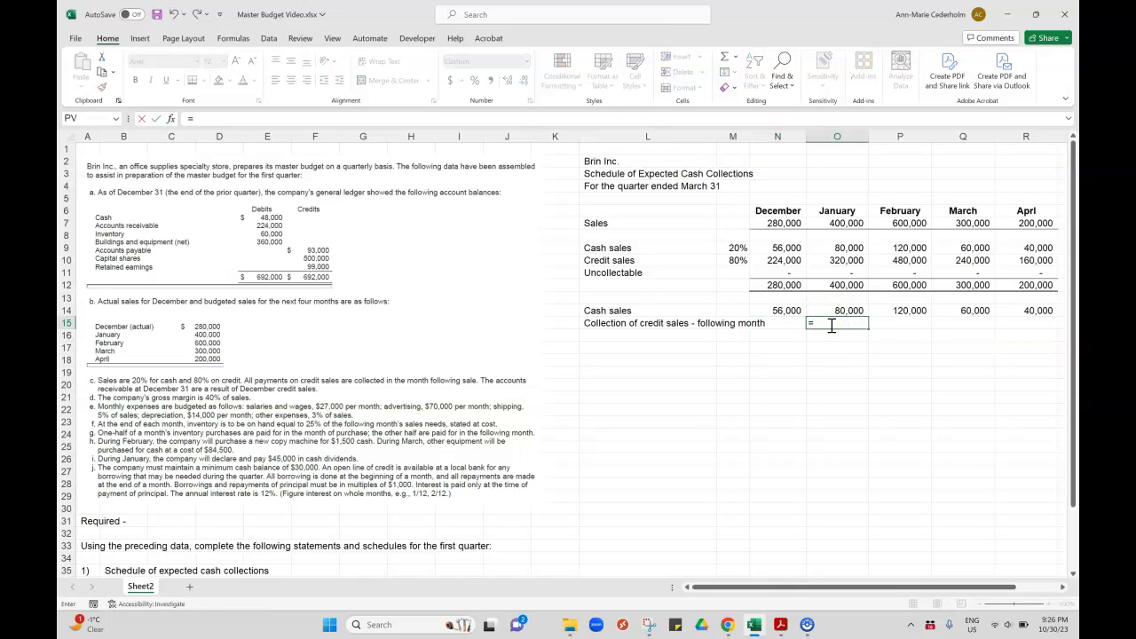
key(Up)
key(Up)
key(Up)
key(Up)
key(Up)
key(Left)
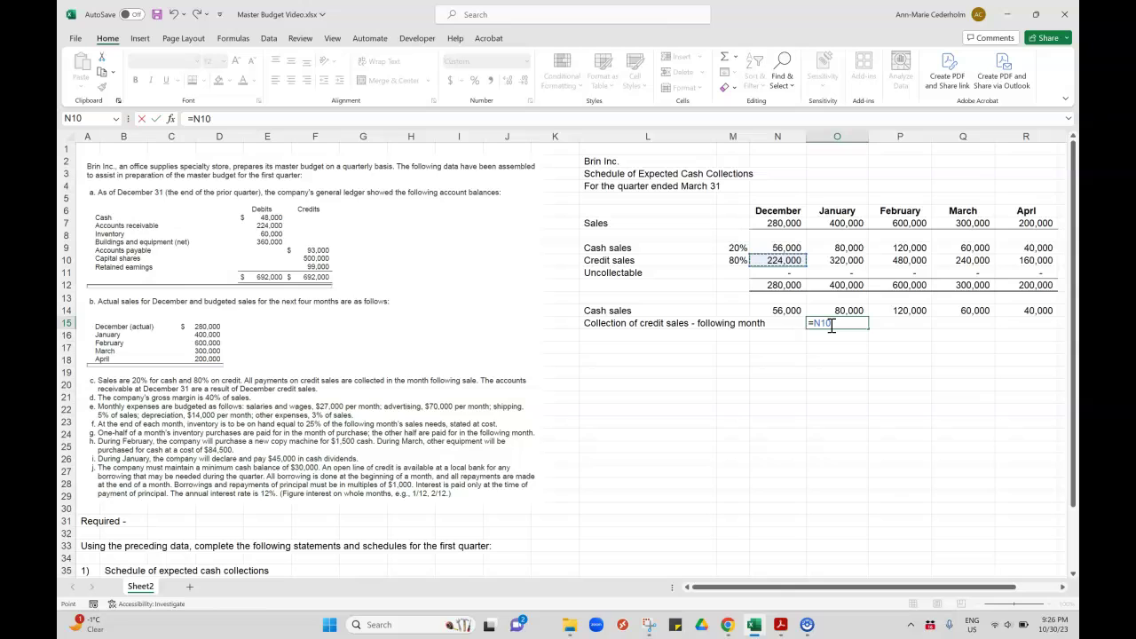
key(Return)
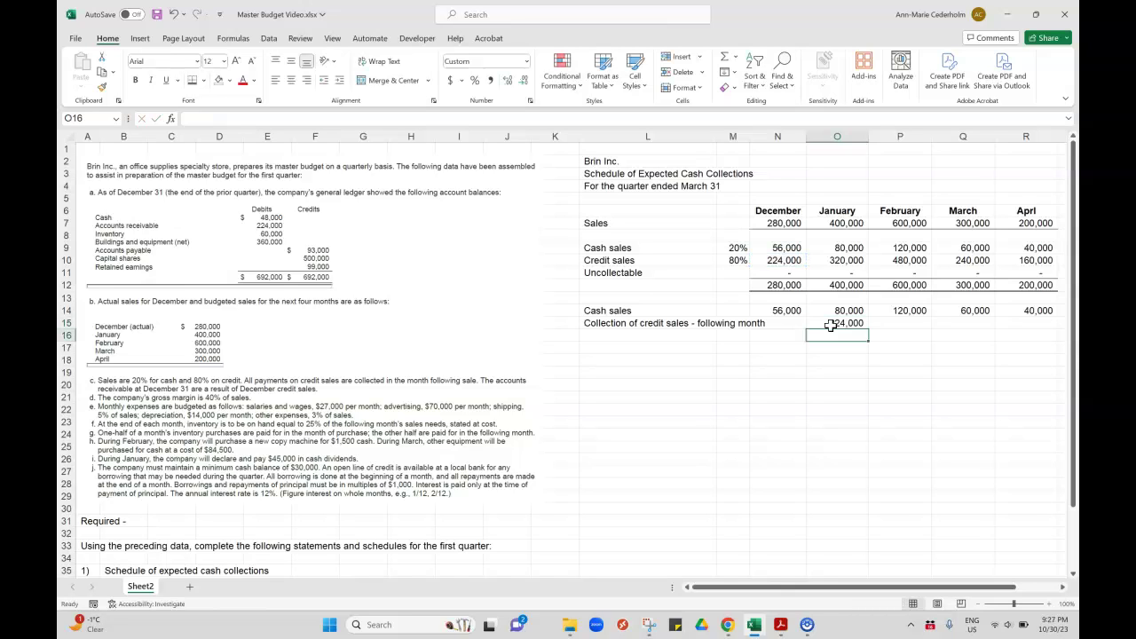
Link February and March collections to the prior month's credit sales (320,000 and 480,000)
key(Up)
key(Right)
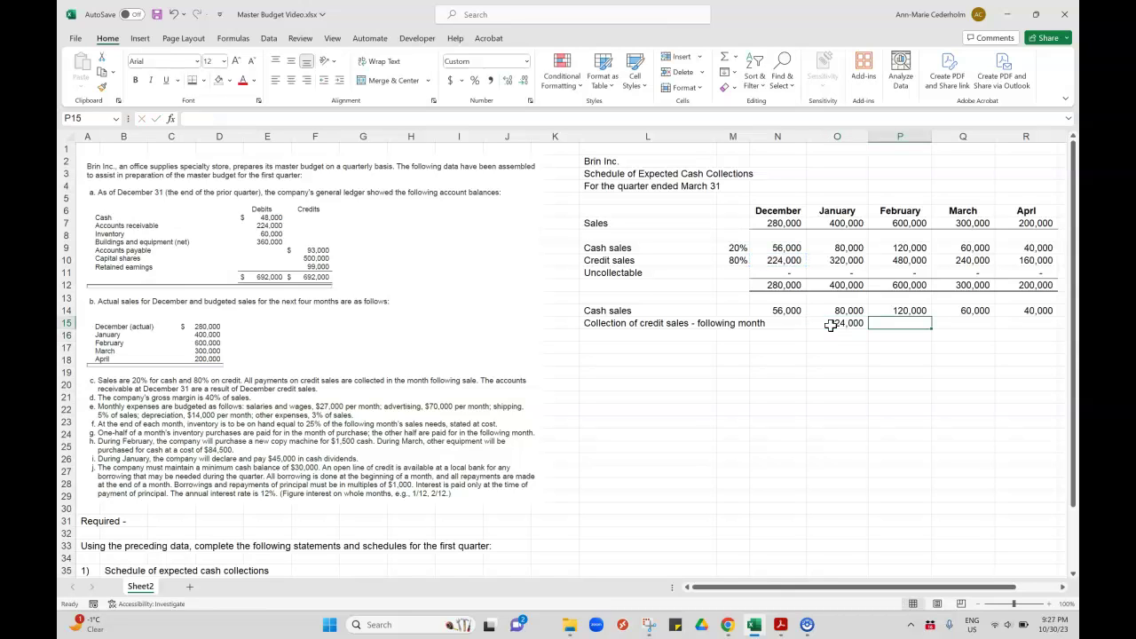
text(=)
key(Up)
key(Up)
key(Up)
key(Up)
key(Up)
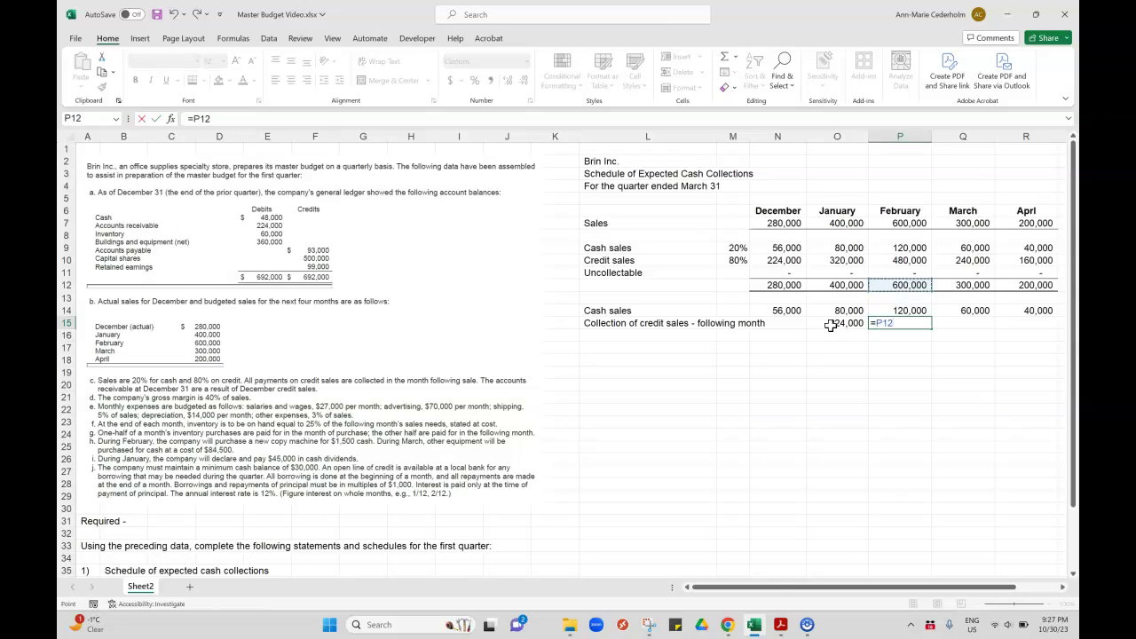
key(Left)
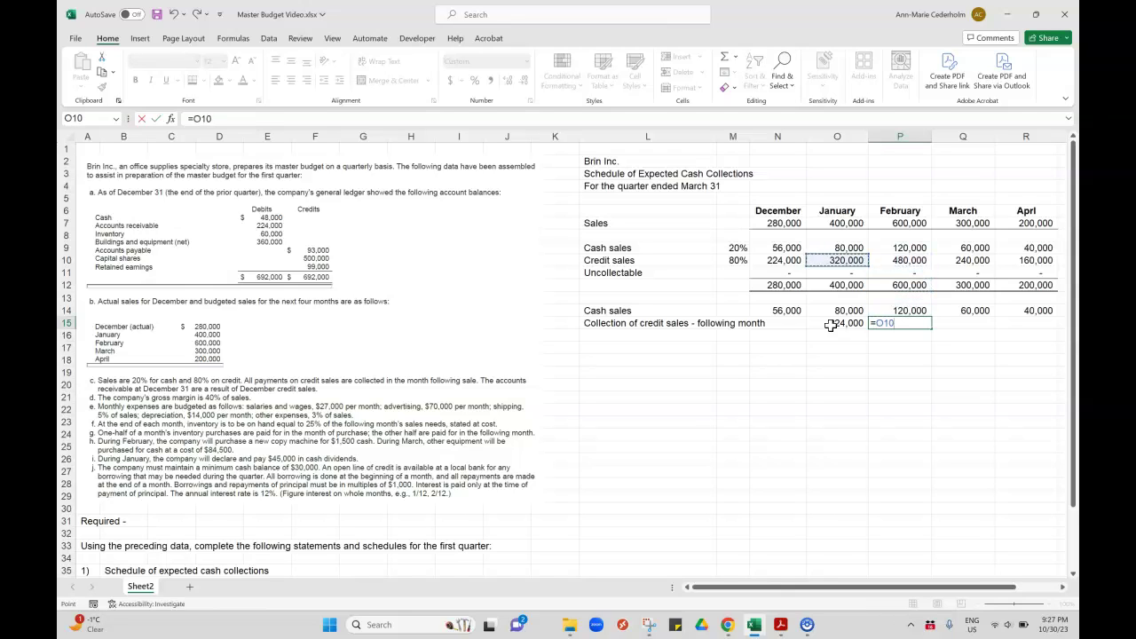
key(Return)
key(Up)
key(Right)
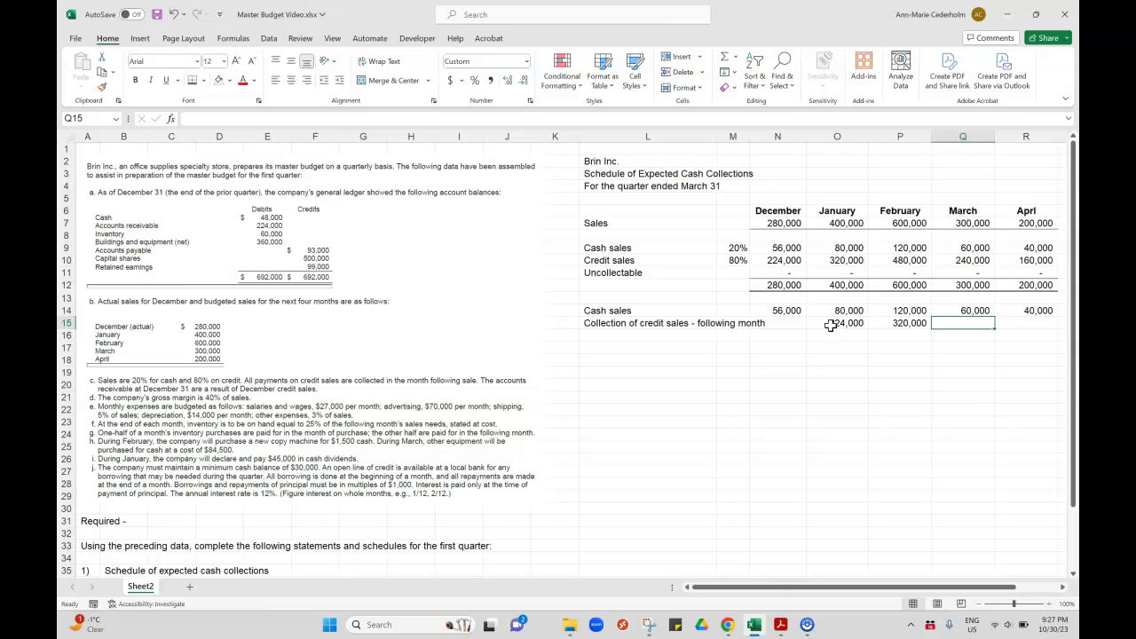
text(=)
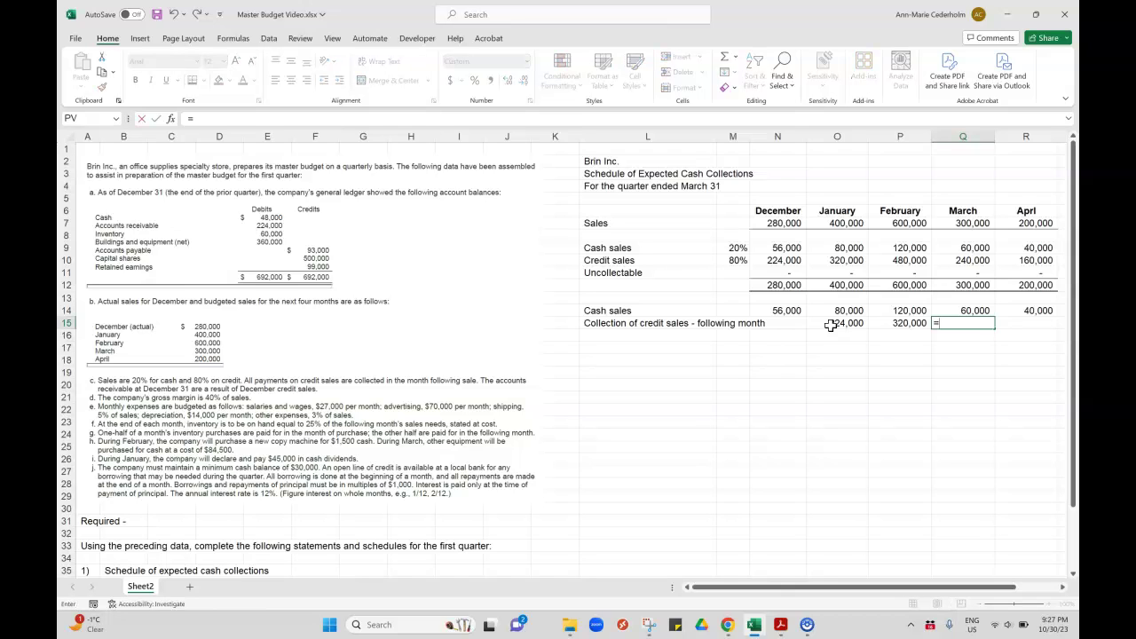
key(Up)
key(Up)
key(Up)
key(Up)
key(Up)
key(Left)
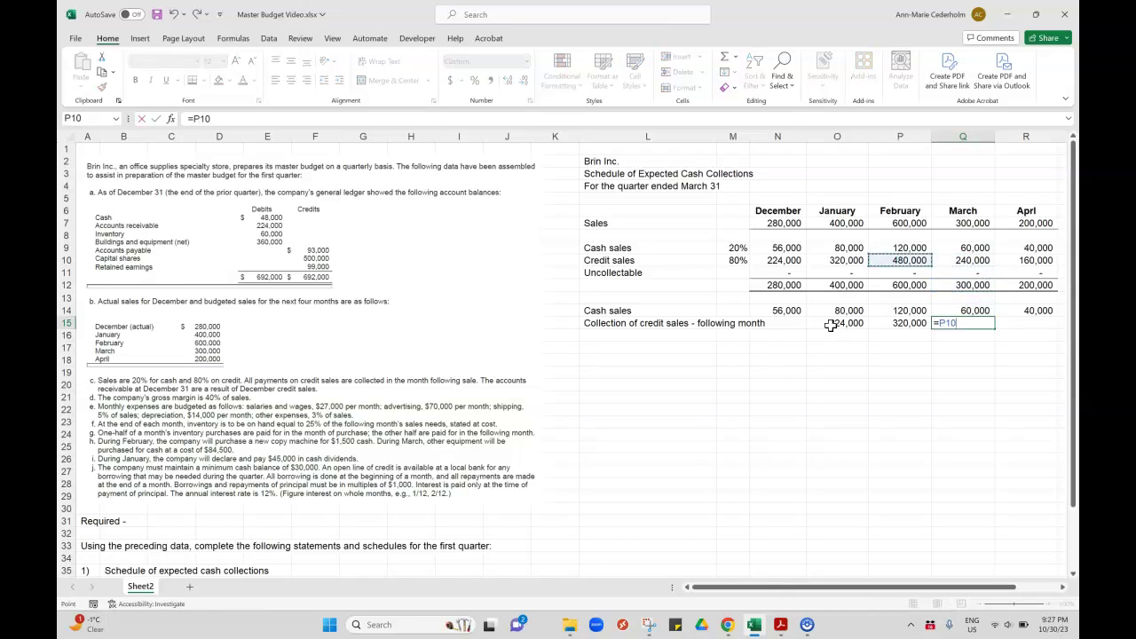
key(Tab)
key(Right)
key(Right)
key(Right)
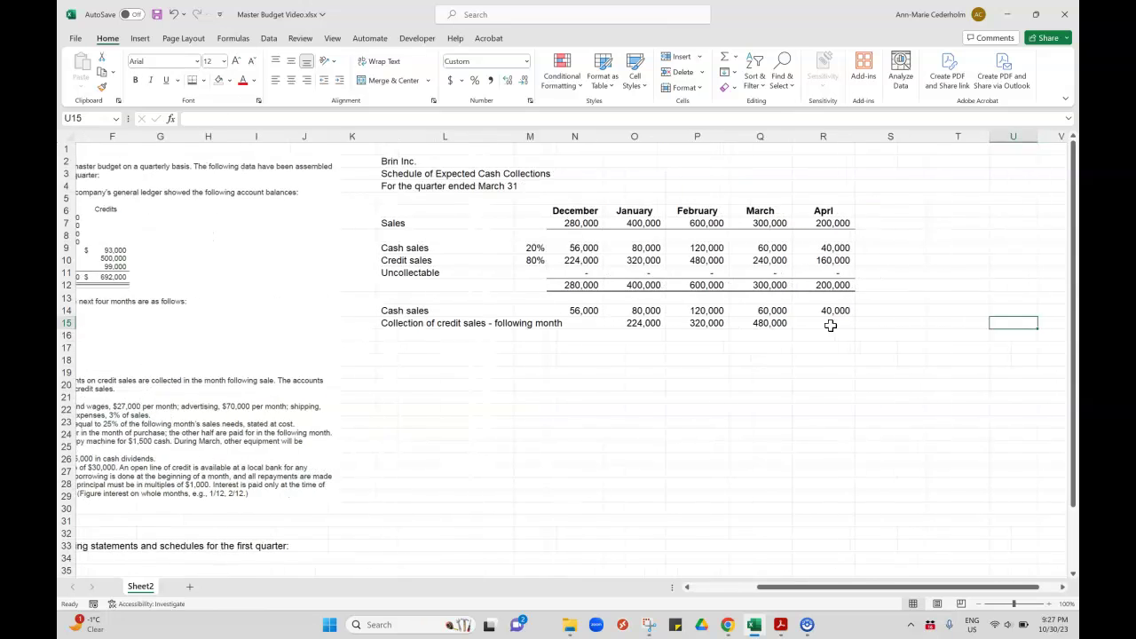
Link April's collection to March credit sales (240,000) and select the collections row
click(830, 326)
text(=)
key(Up)
key(Up)
key(Up)
key(Up)
key(Up)
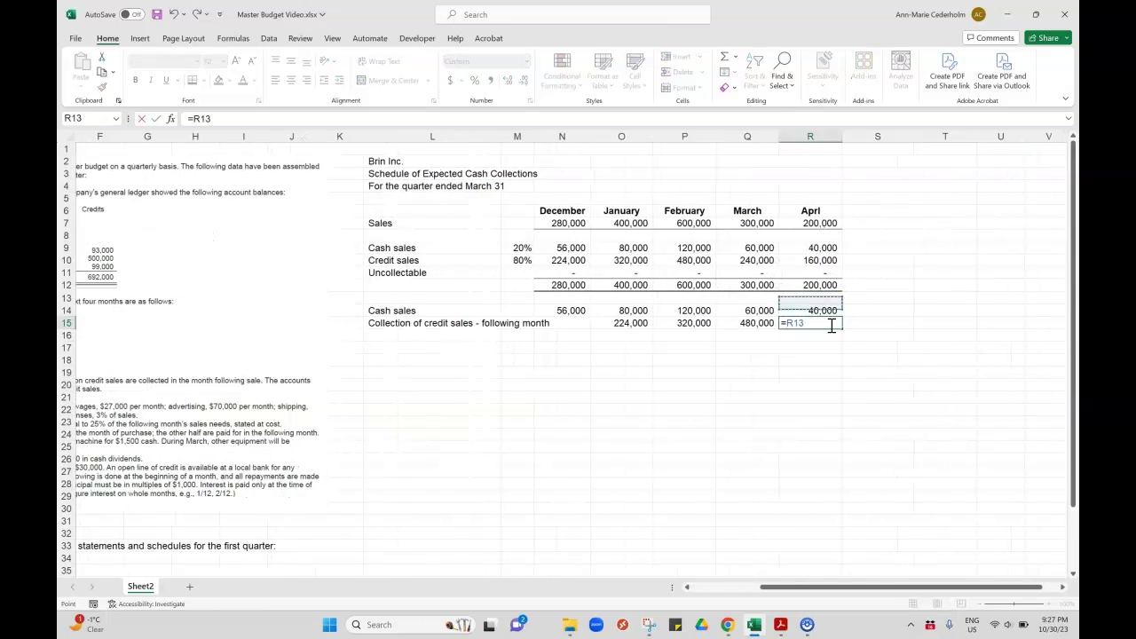
key(Left)
key(Return)
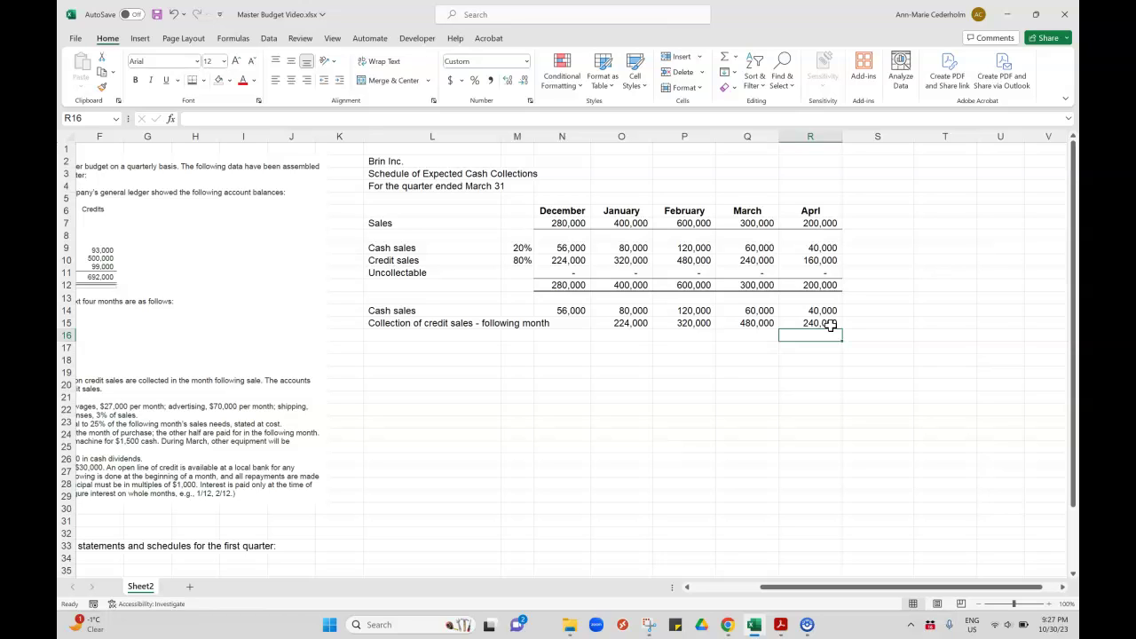
click(830, 326)
key(shift+Left)
key(shift+Left)
key(shift+Left)
key(shift+Left)
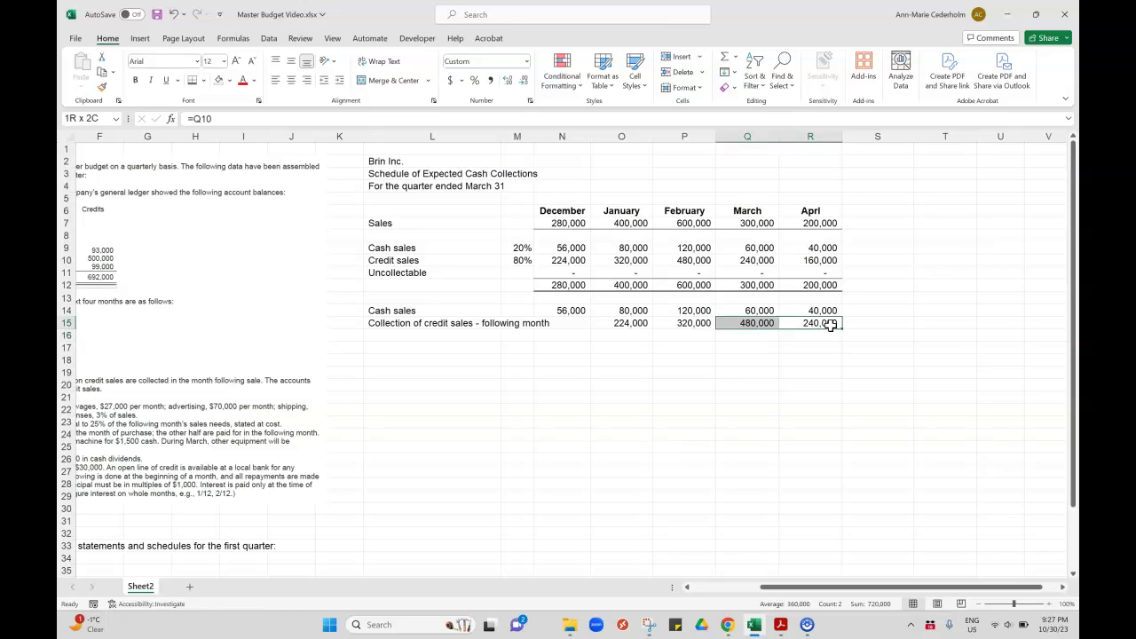
Put a bottom border under the collections row and label row 16 'Total cash collections'
click(202, 80)
click(207, 116)
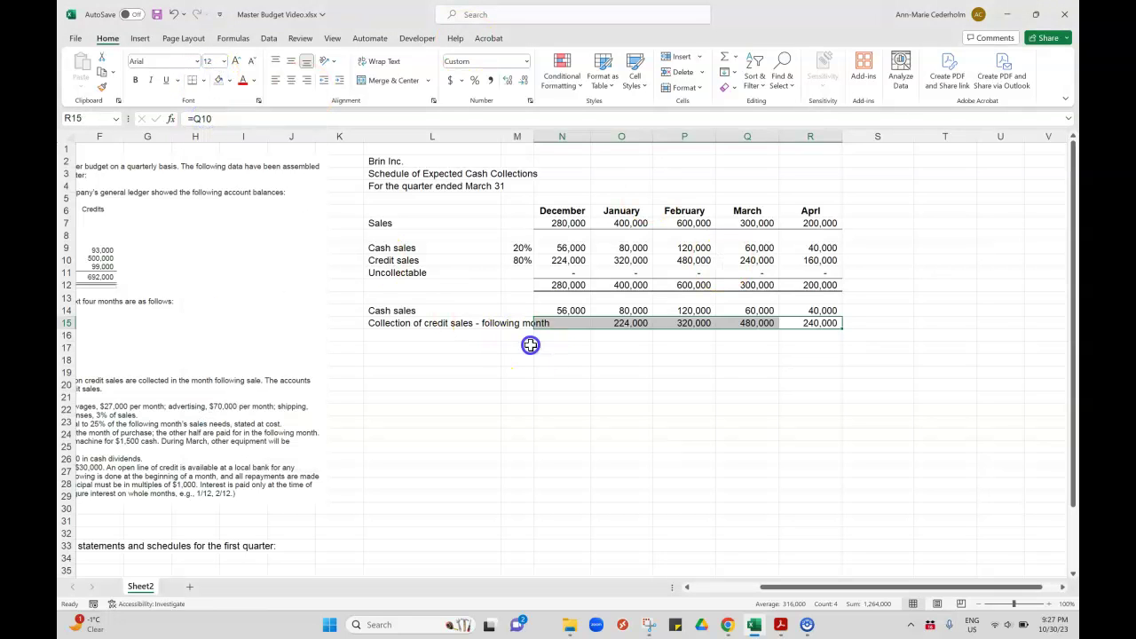
click(427, 333)
text(Total cash collect)
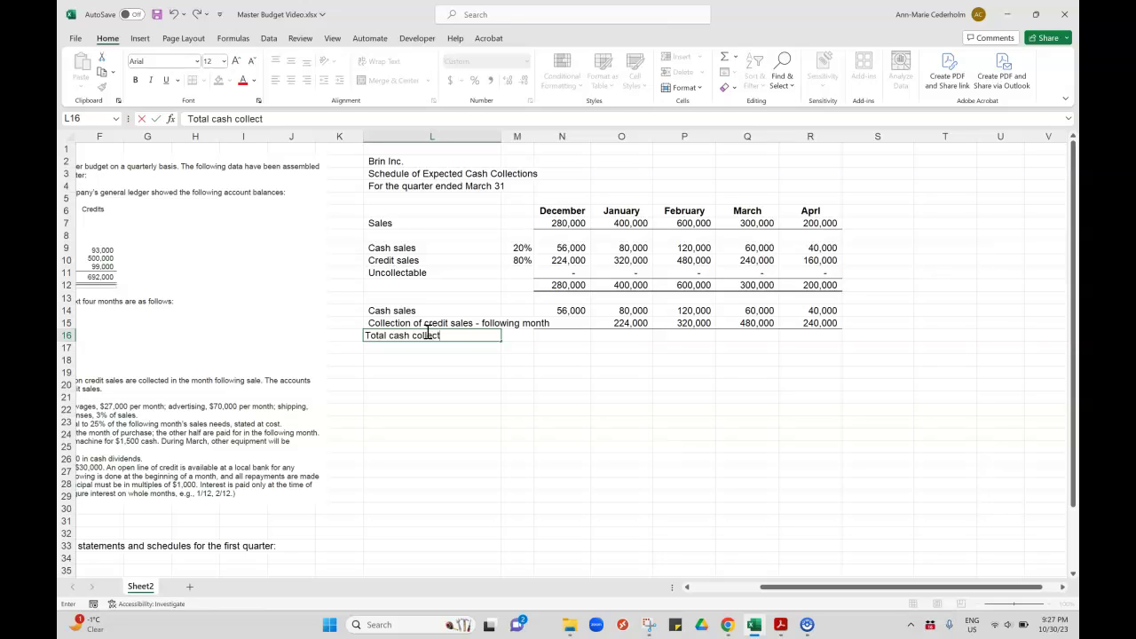
text(s)
key(ctrl+Return)
key(Right)
key(Right)
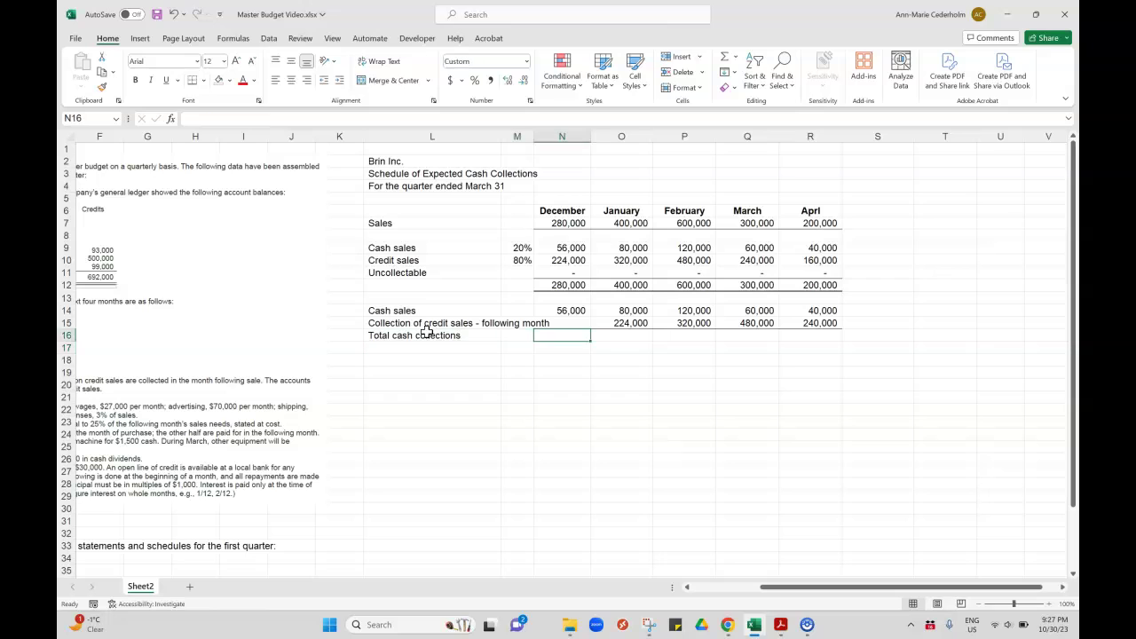
Select the January-to-March block from the headers down to row 17
text(=s)
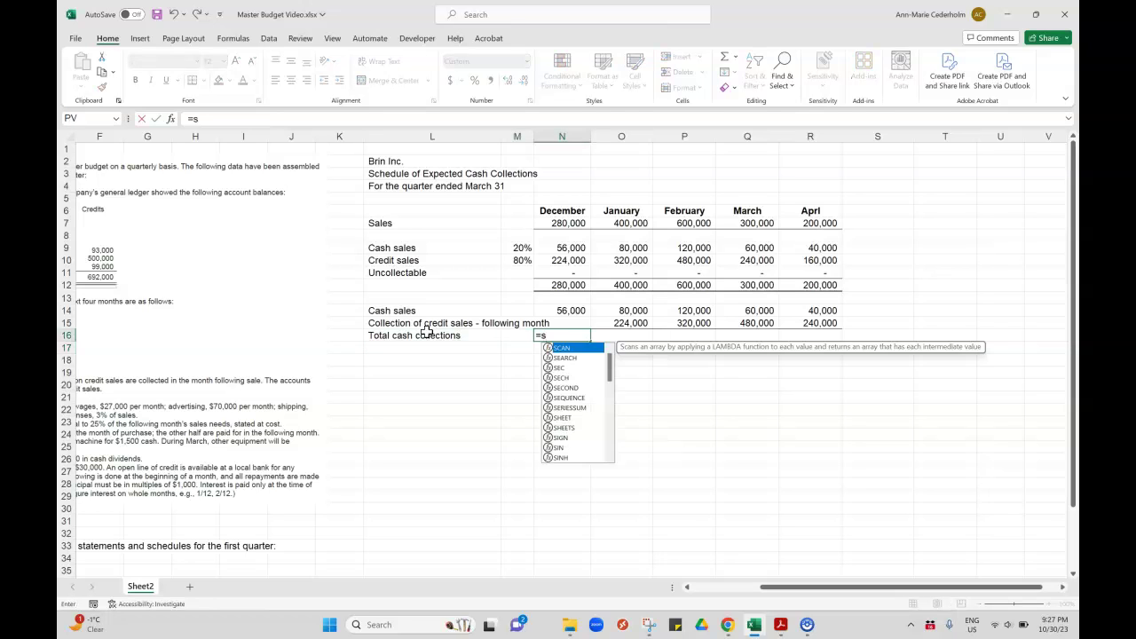
key(Escape)
key(Escape)
key(Right)
key(shift+Right)
key(shift+Right)
key(shift+Right)
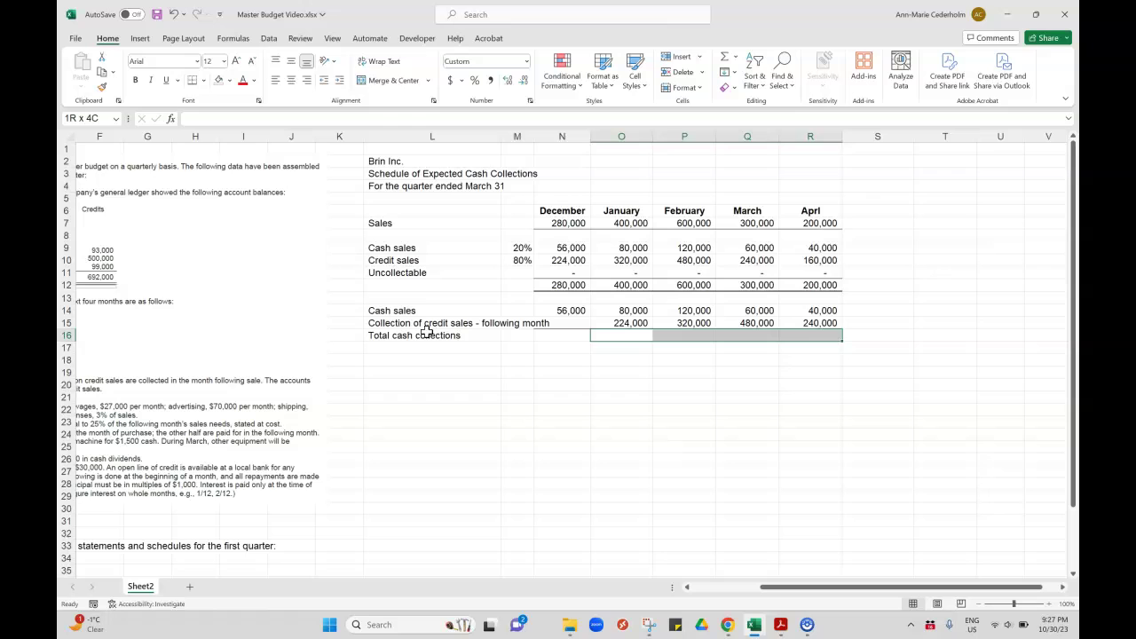
key(shift+Left)
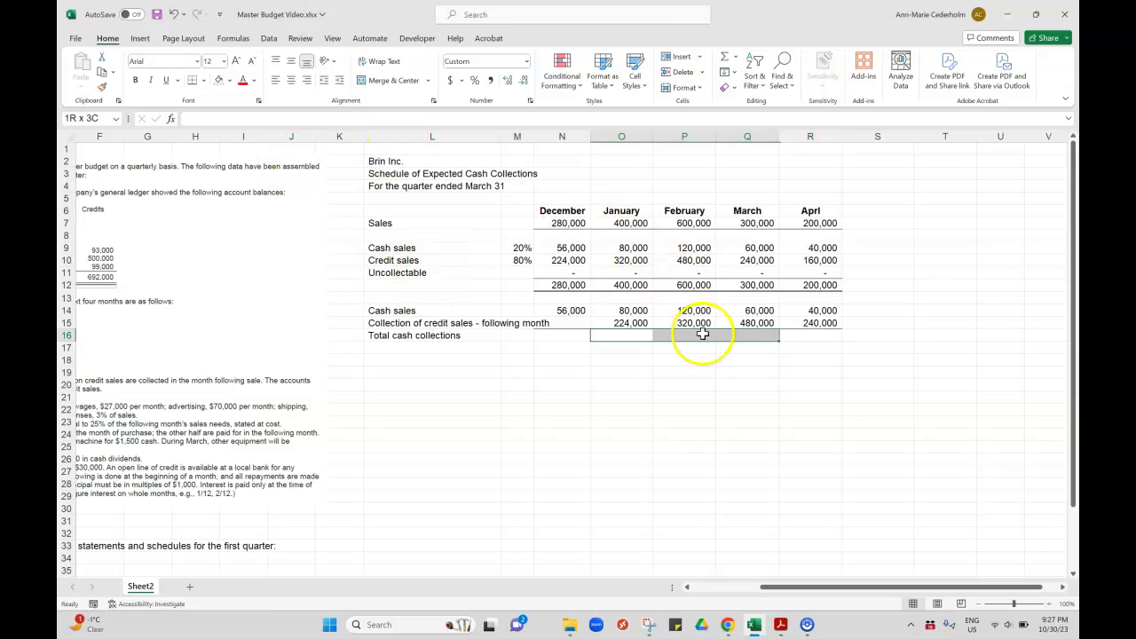
drag(624, 211, 748, 343)
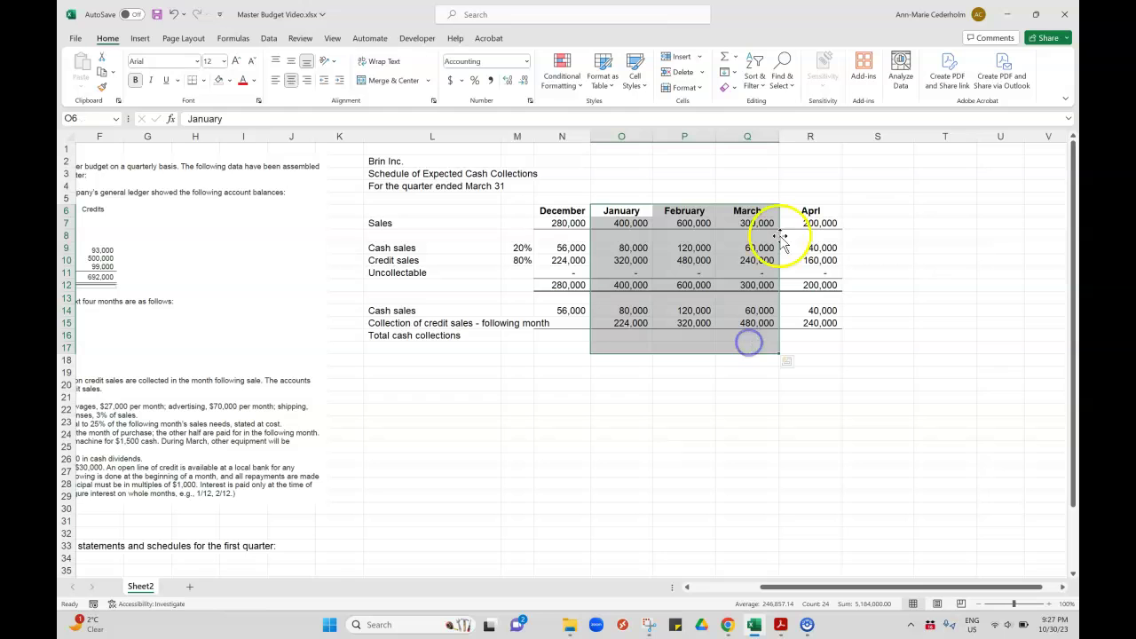
Insert a blank column before April and give it the heading 'Quarter'
click(807, 138)
right_click(806, 138)
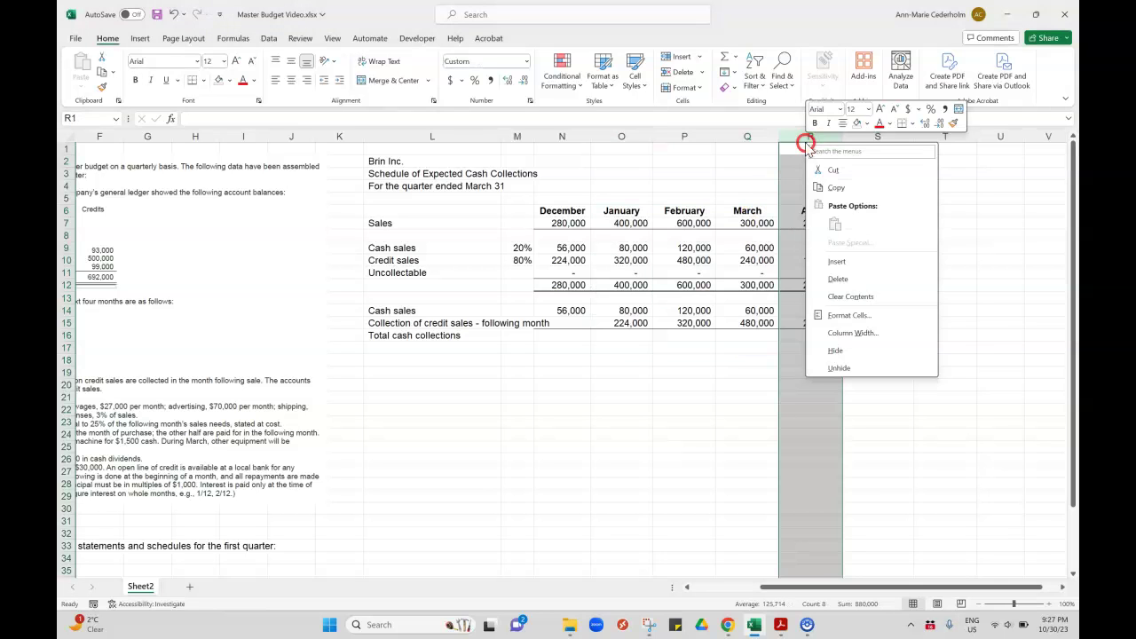
click(836, 264)
click(813, 222)
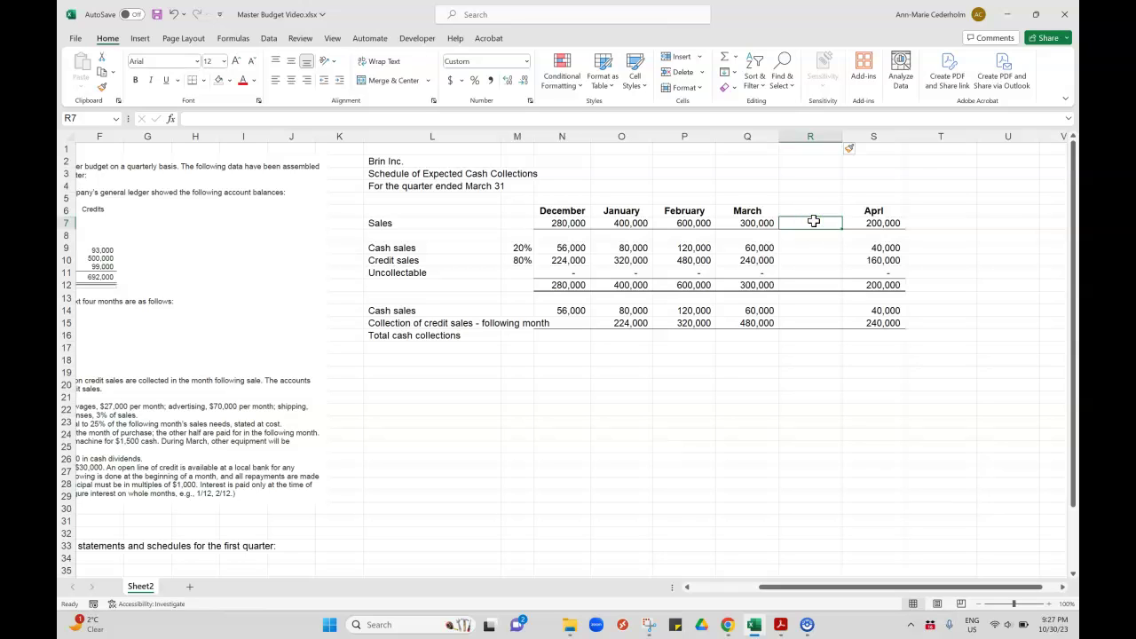
key(Up)
text(Quarter)
key(Return)
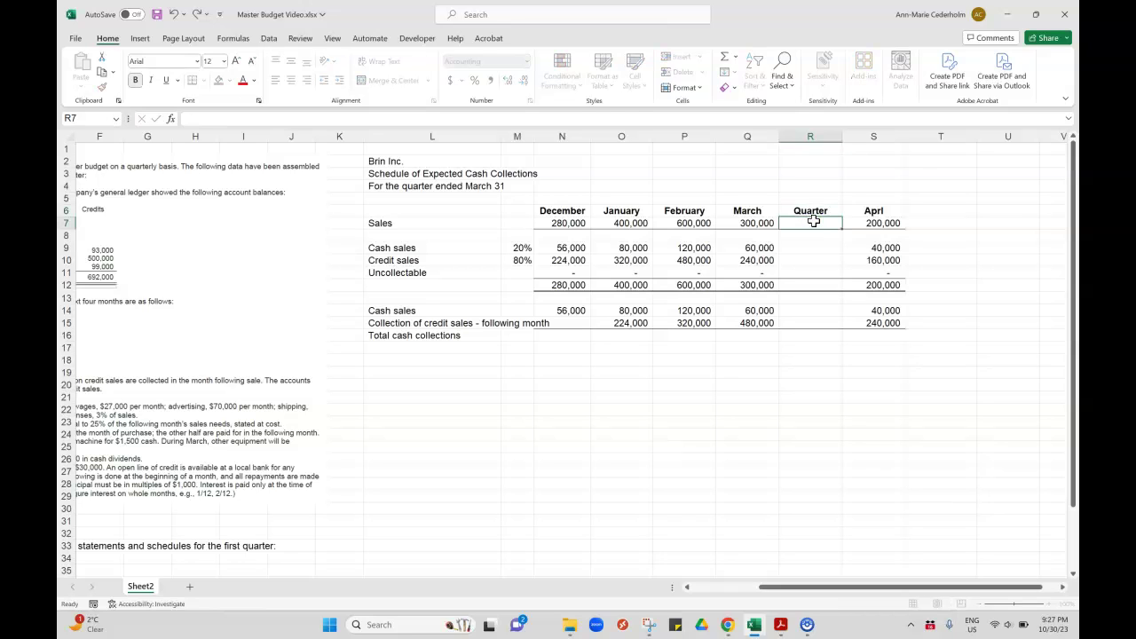
Bold the Quarter column and fill January through Quarter, rows 6–17, with light gold
click(810, 136)
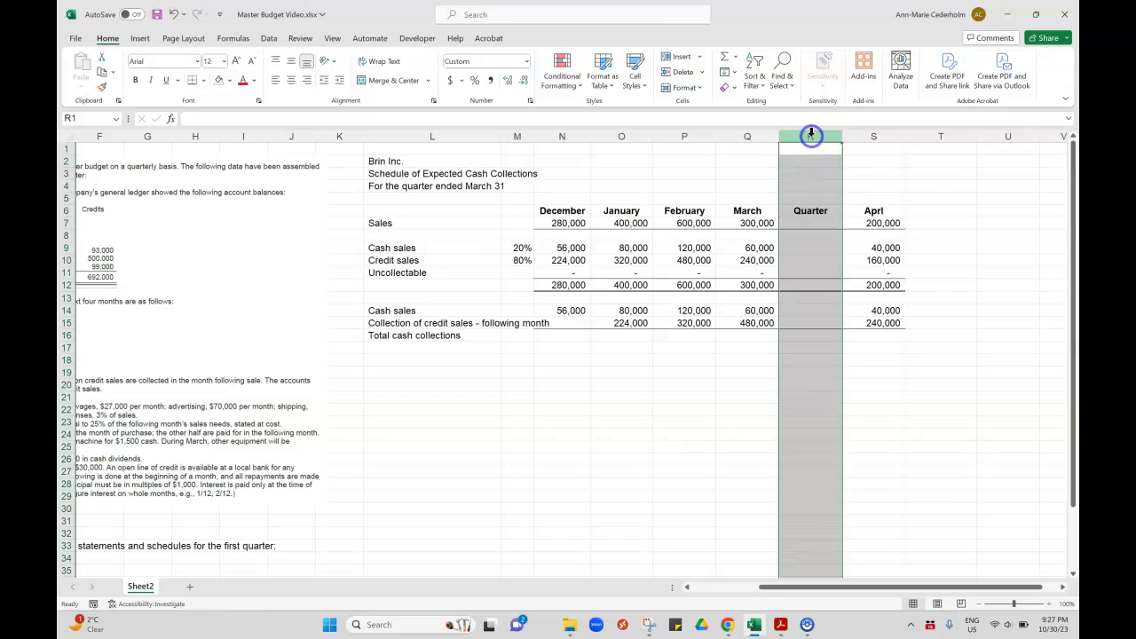
key(ctrl+b)
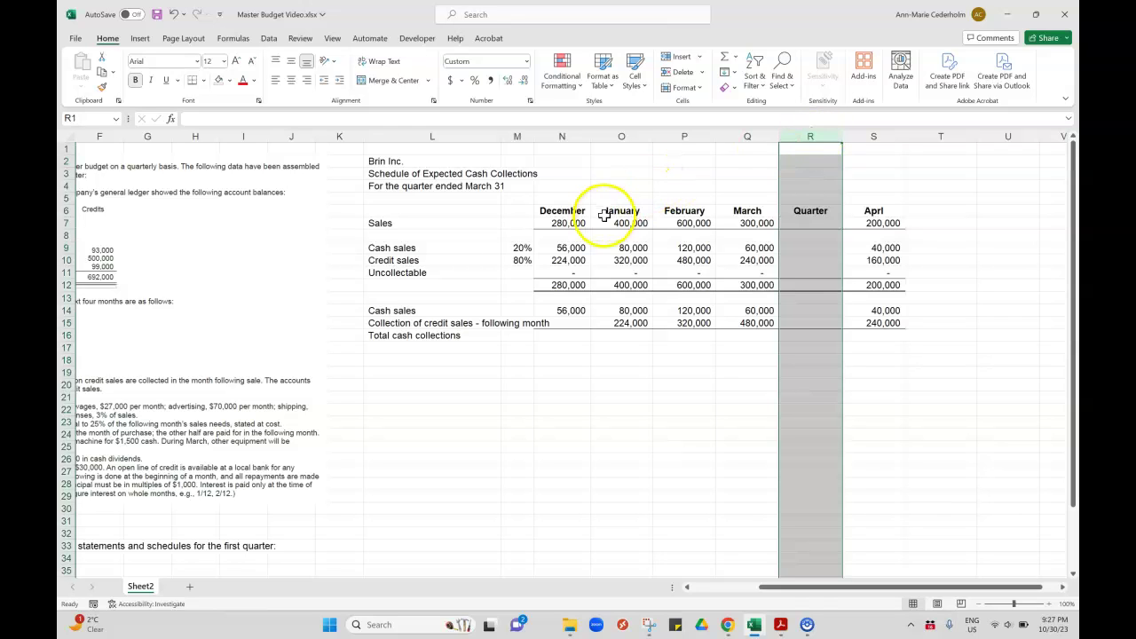
drag(605, 216, 823, 348)
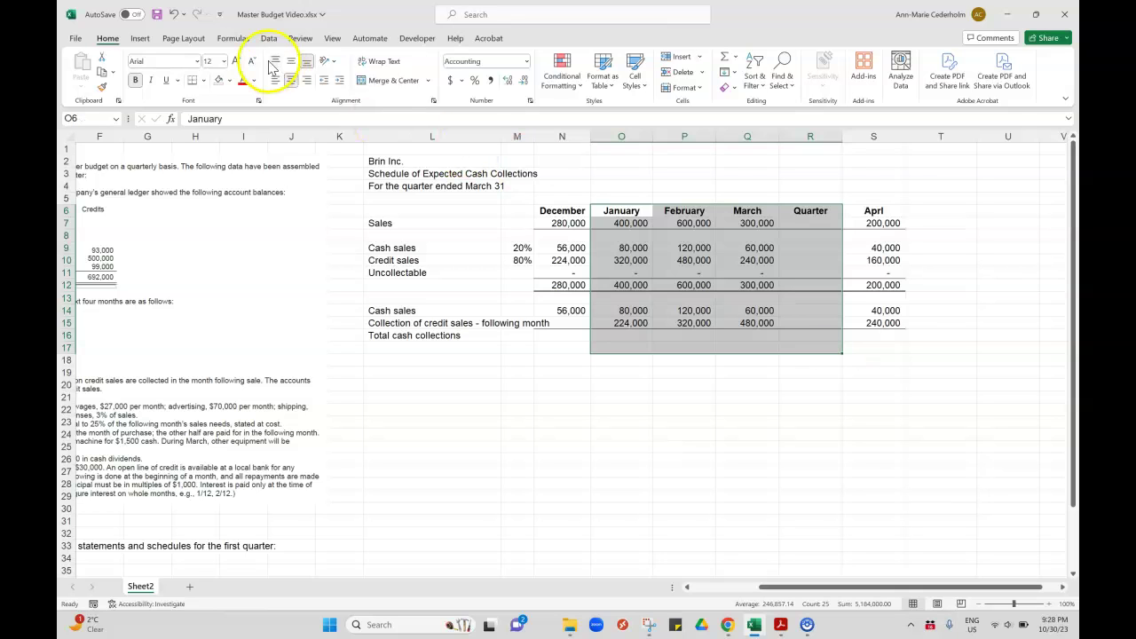
click(229, 80)
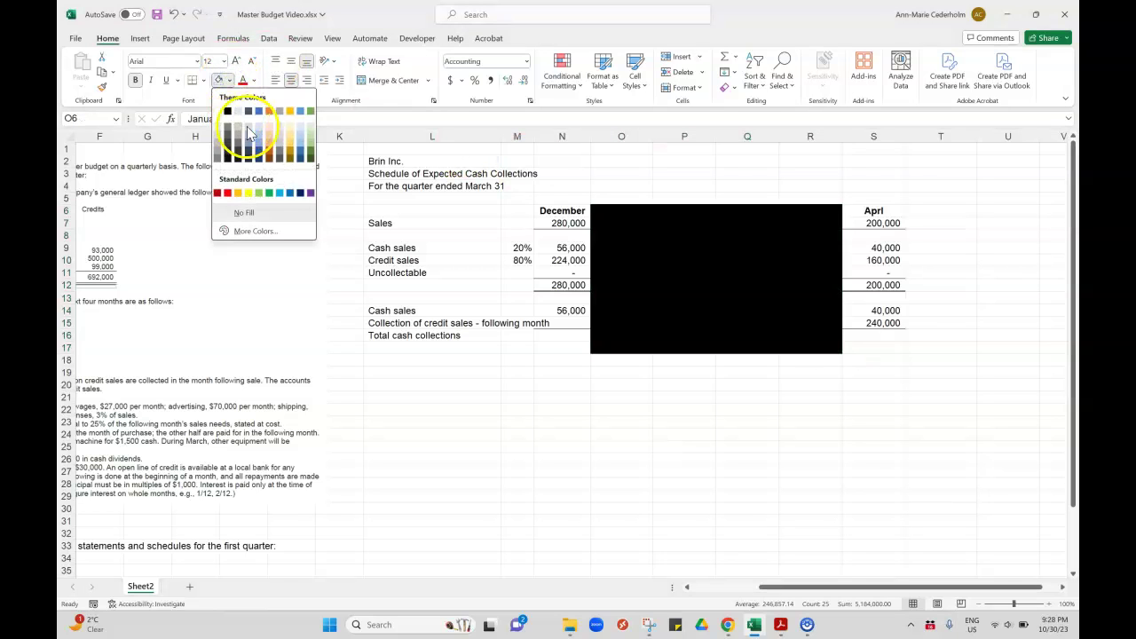
click(289, 127)
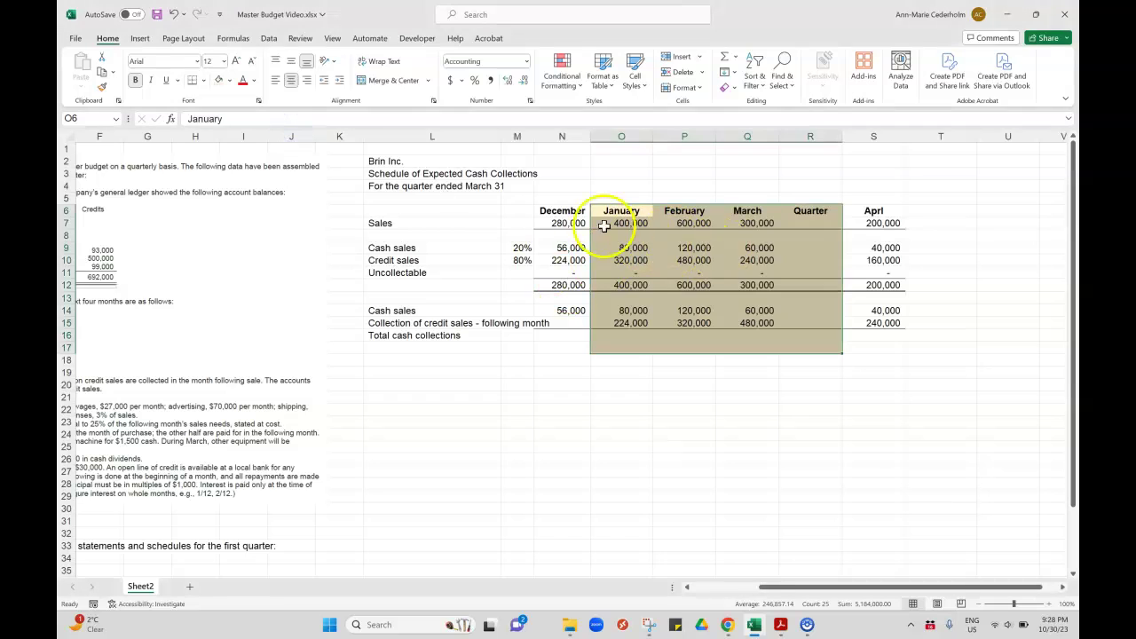
click(564, 228)
click(915, 289)
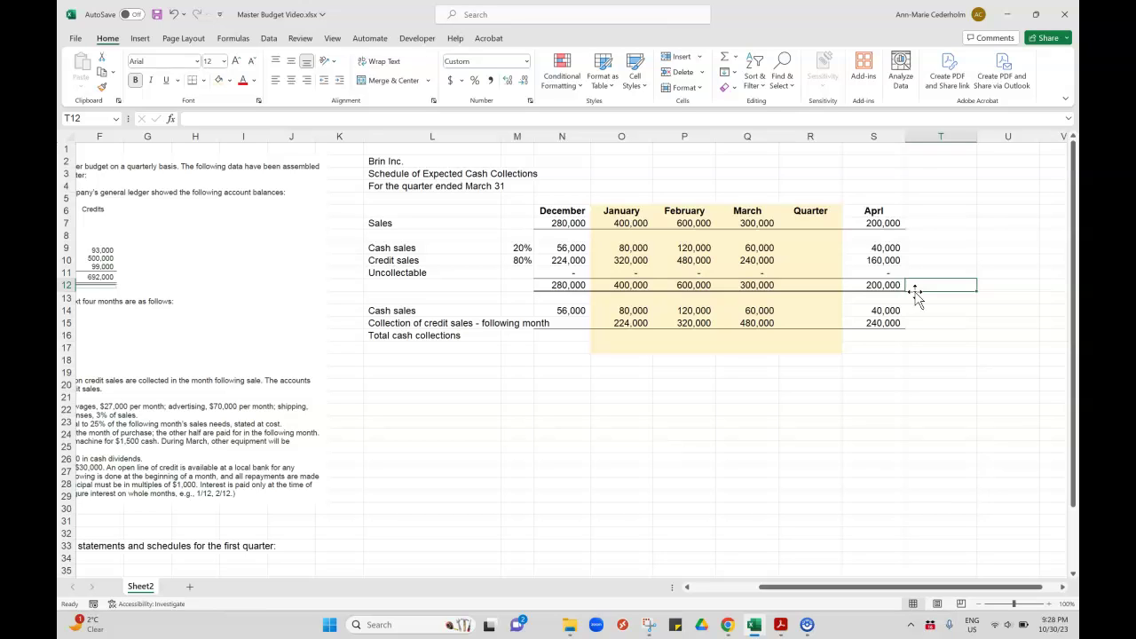
Enter =SUM(O14:O15) in O16 for January's total cash collections of 304,000
key(Down)
key(Down)
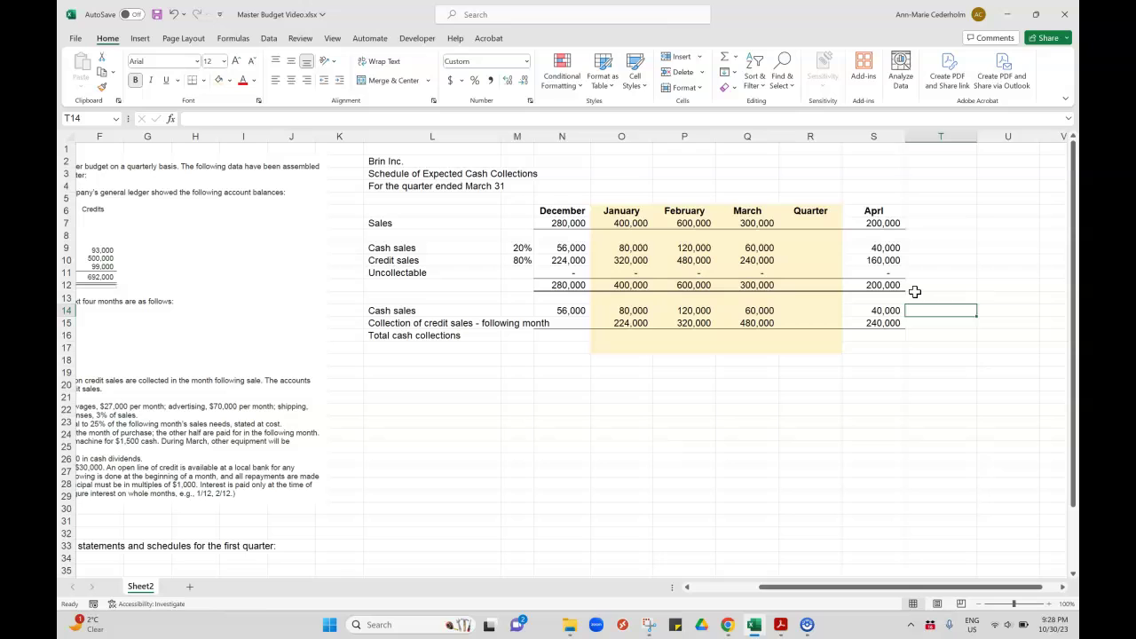
key(Down)
key(Left)
key(Left)
key(Left)
key(Left)
key(Down)
key(Left)
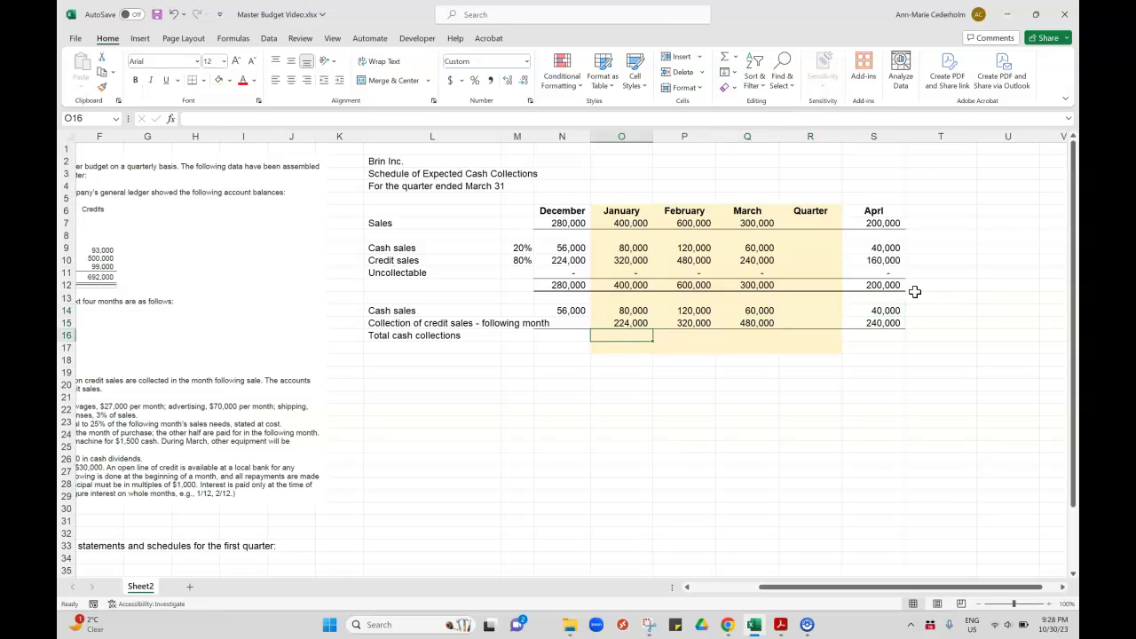
text(=sum()
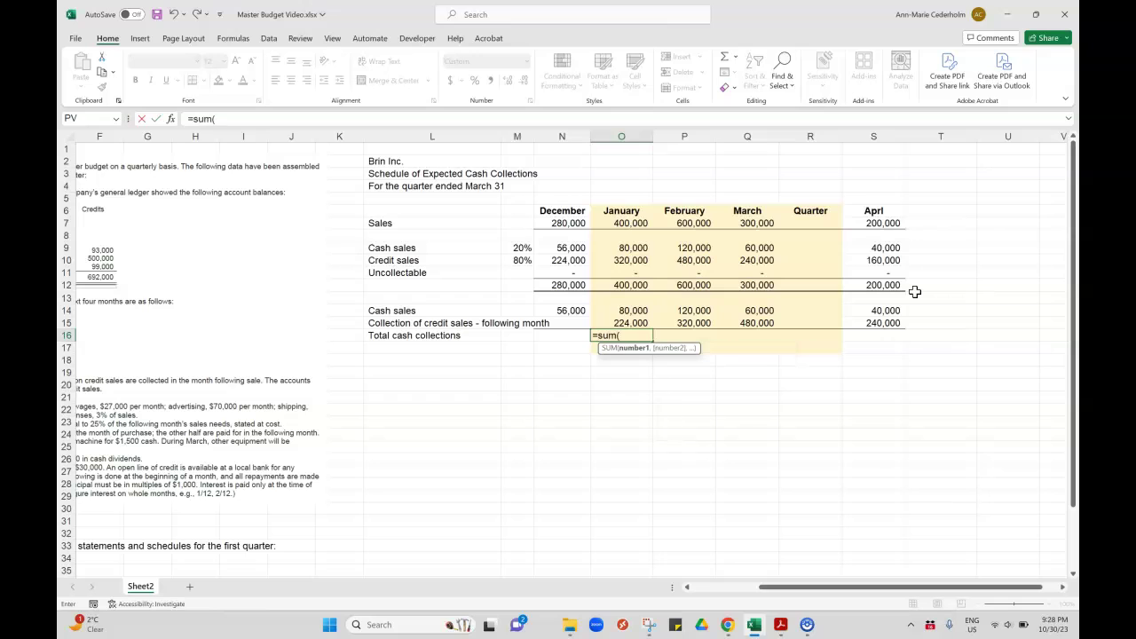
key(Up)
key(shift+Up)
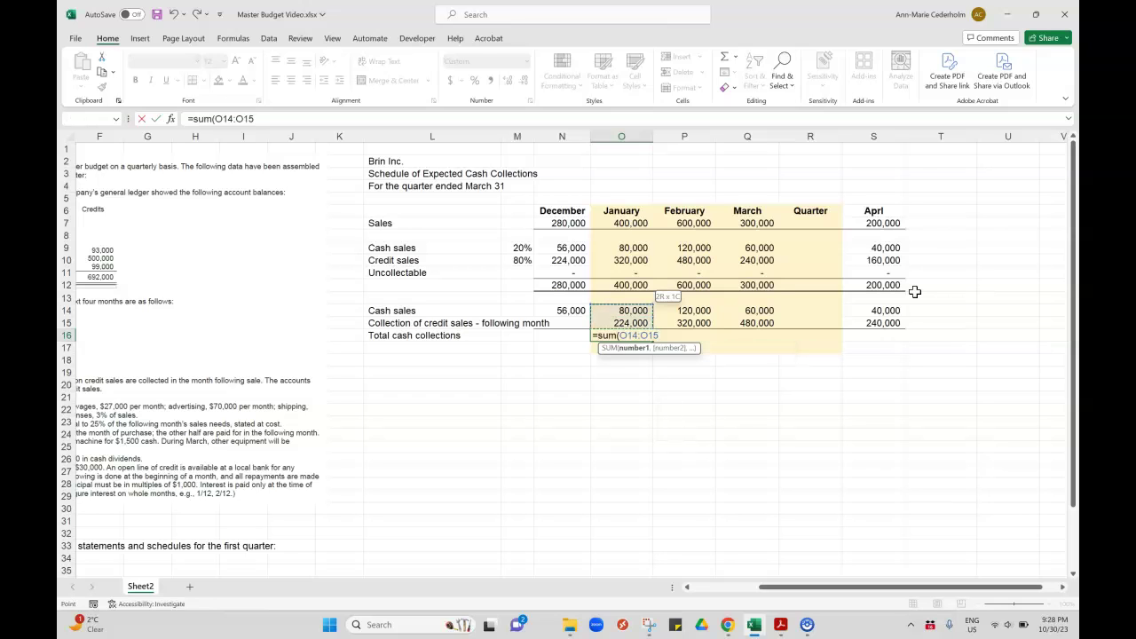
key(Return)
Copy the total to February and March (440,000, 540,000) and border the row O16:R16
key(Up)
key(ctrl+c)
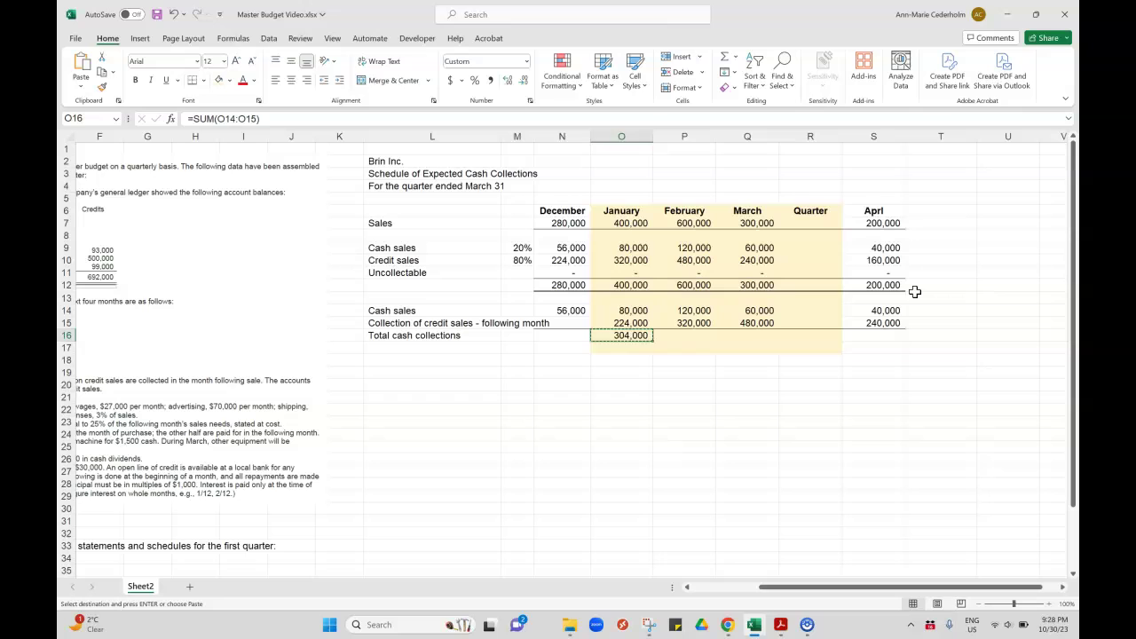
key(Right)
key(ctrl+v)
key(Right)
key(ctrl+v)
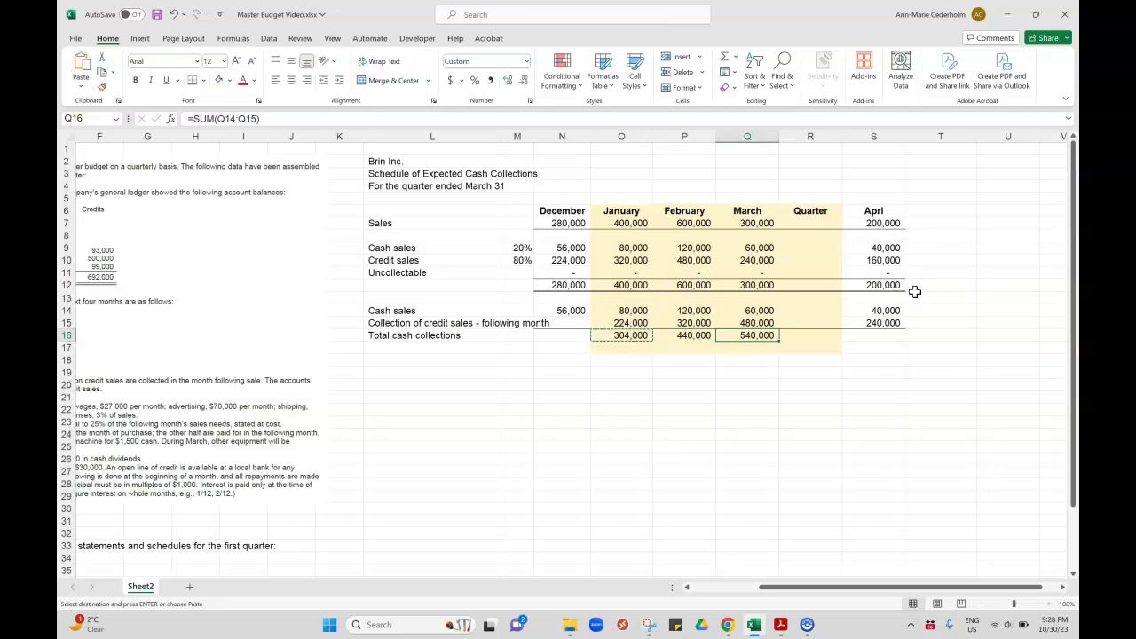
key(Left)
key(Left)
key(Left)
key(Left)
key(Right)
key(Right)
key(shift+Right)
key(shift+Right)
key(shift+Right)
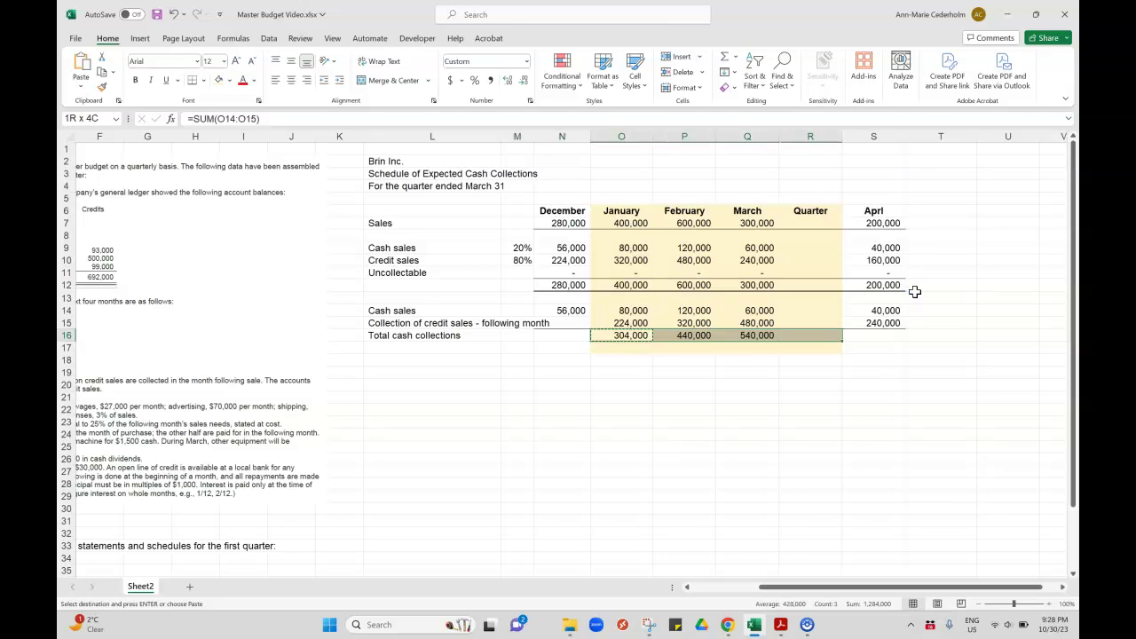
click(204, 81)
click(225, 255)
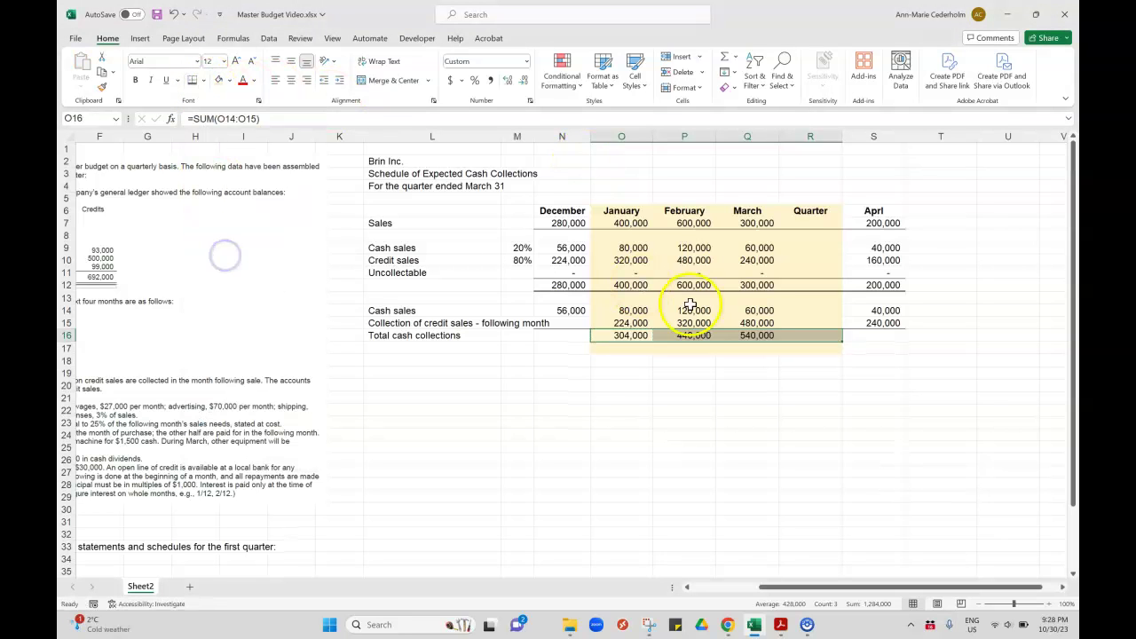
Sum January–March into the Quarter column for Sales, Cash sales and Credit sales
click(804, 224)
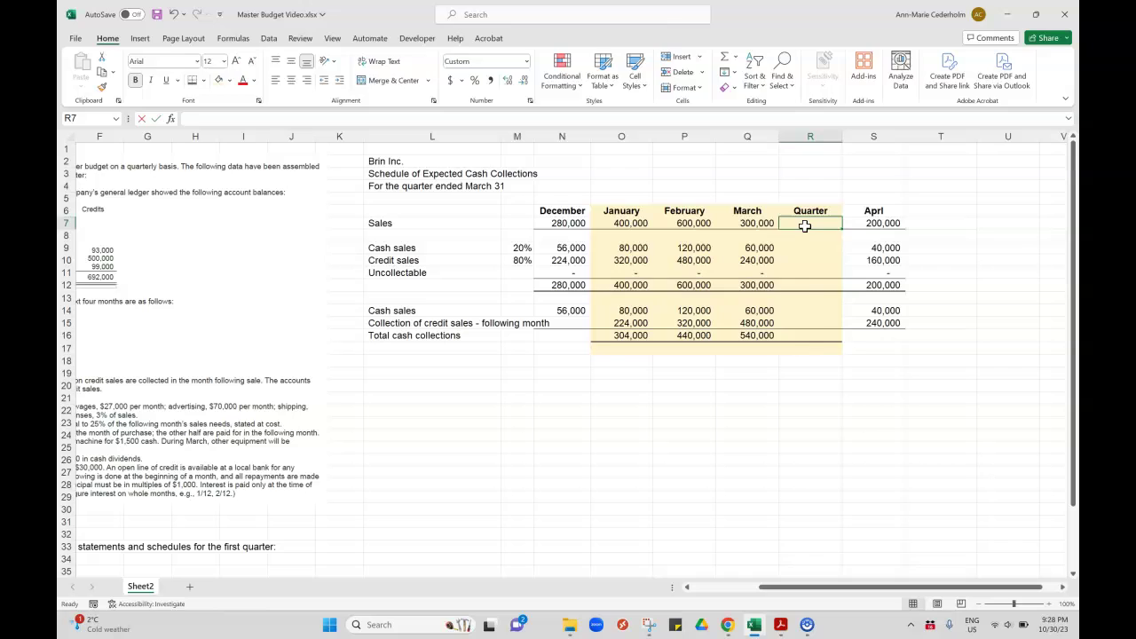
text(=sum()
key(Left)
key(shift+Left)
key(shift+Left)
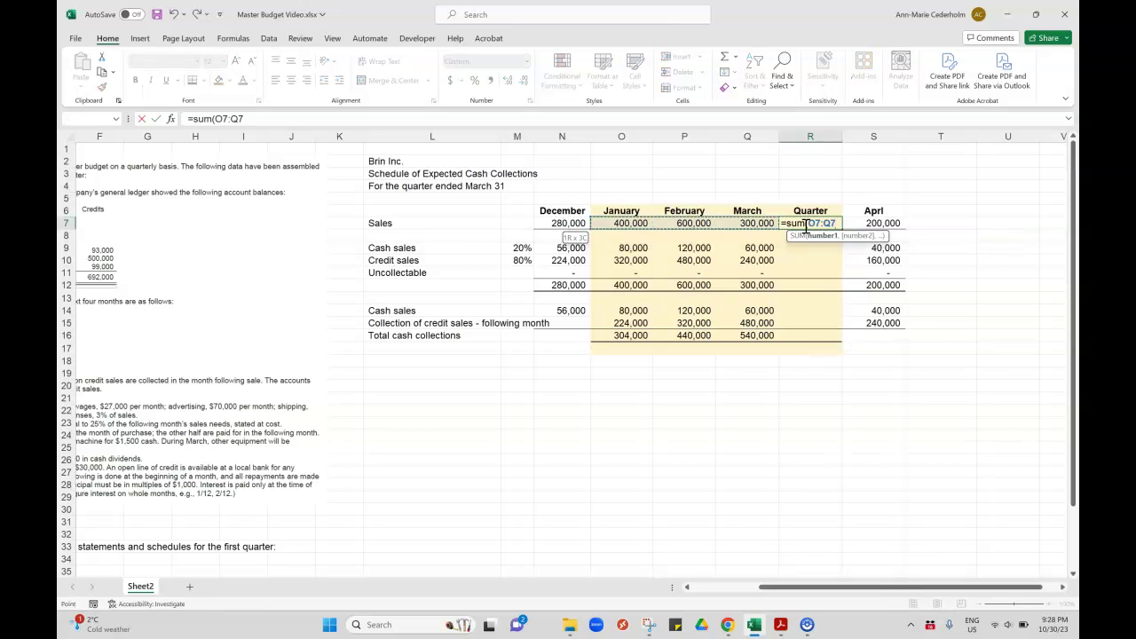
key(ctrl+Return)
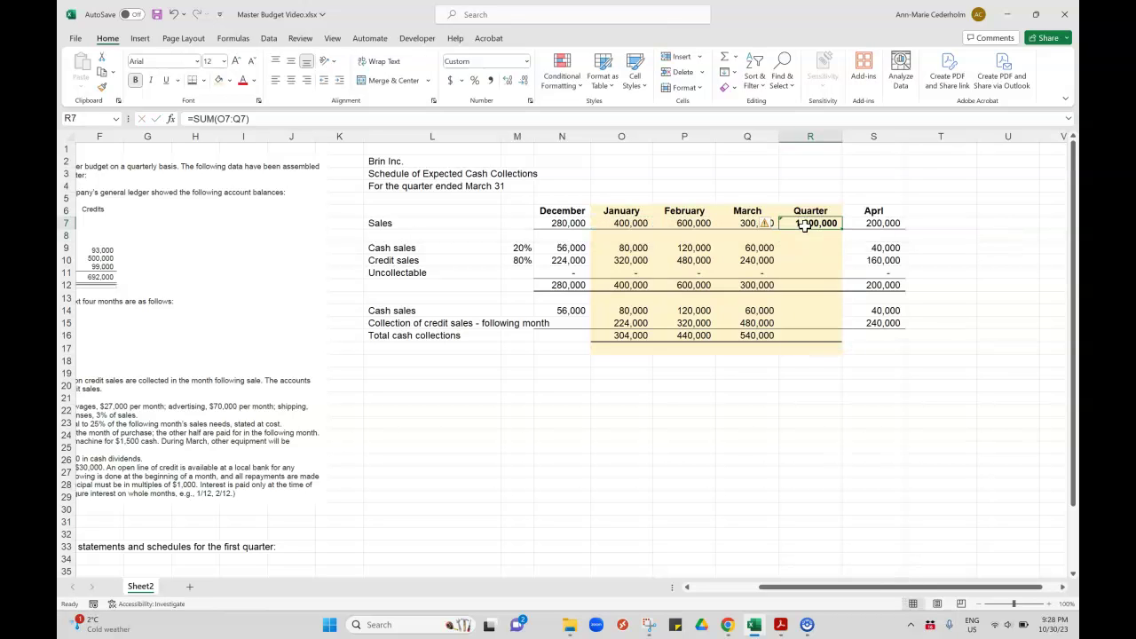
key(Down)
key(Down)
text(=sum)
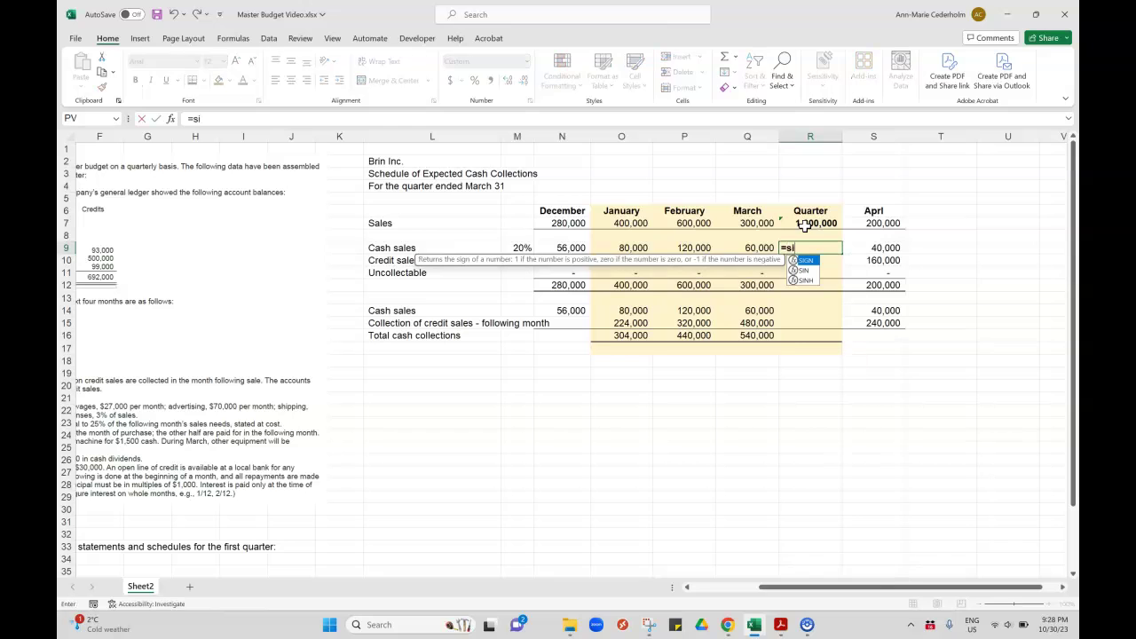
text(()
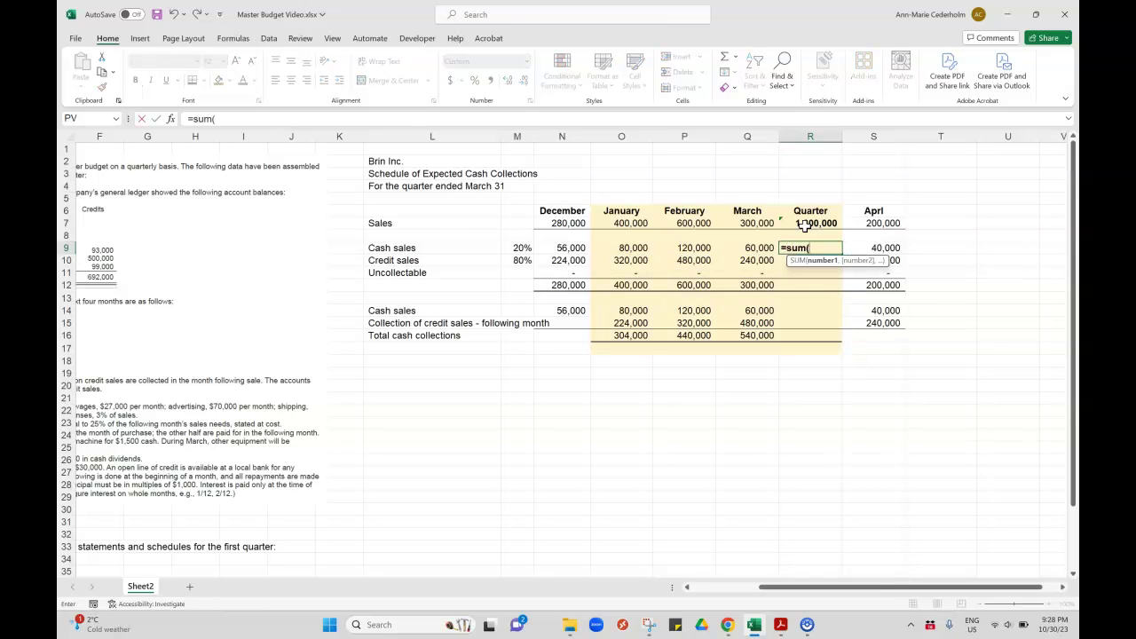
key(Left)
key(shift+Left)
key(shift+Left)
key(Return)
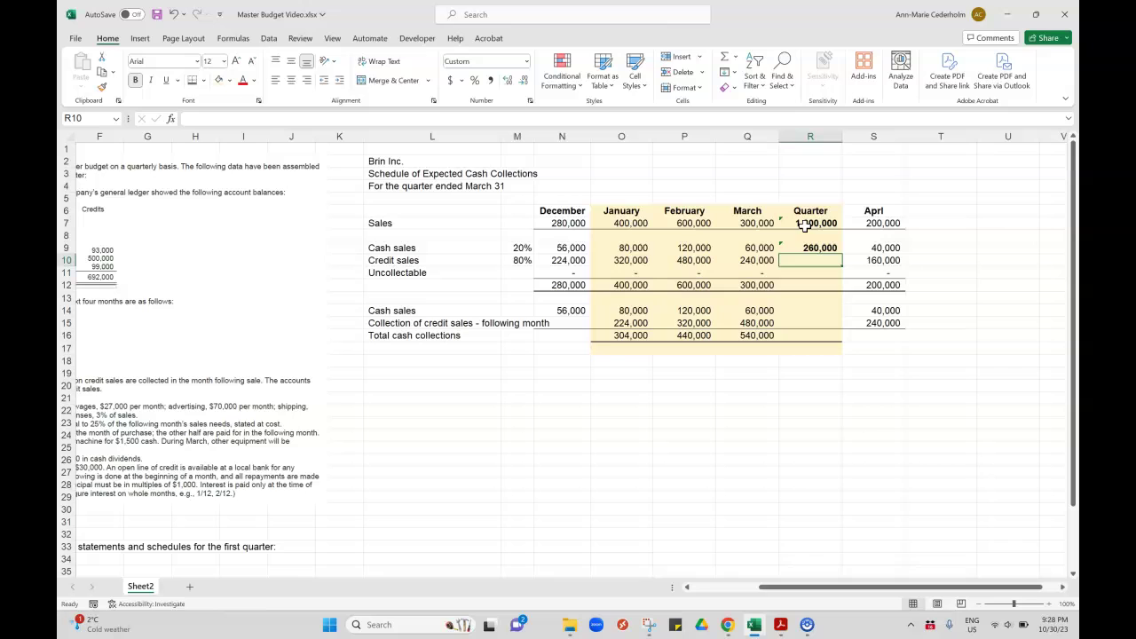
text(=s)
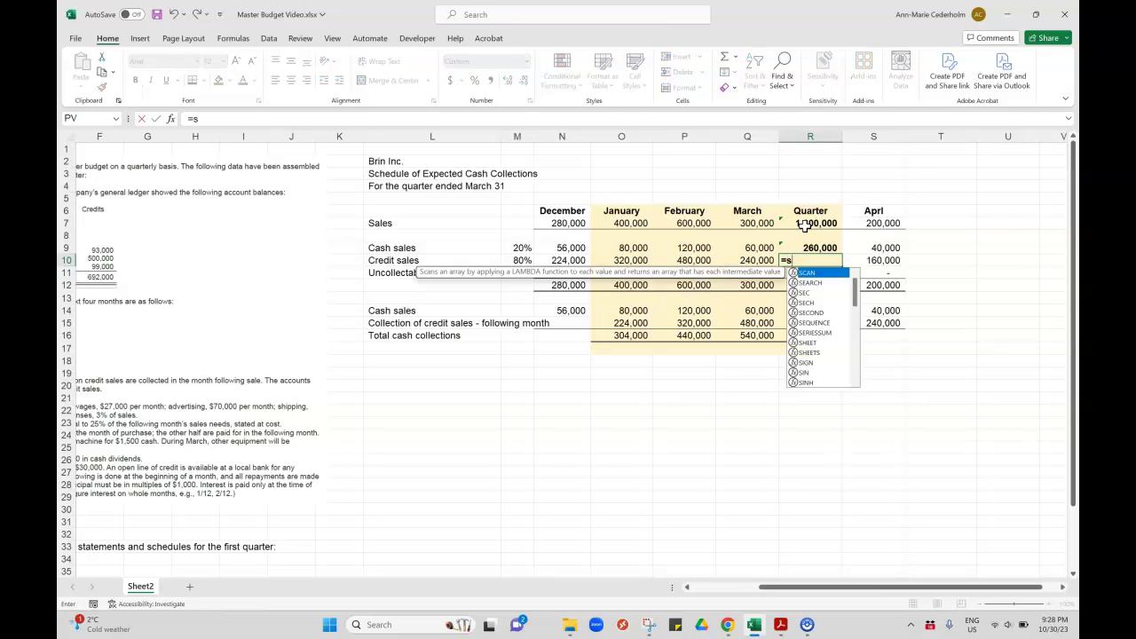
text(um()
key(Left)
key(shift+Left)
key(shift+Left)
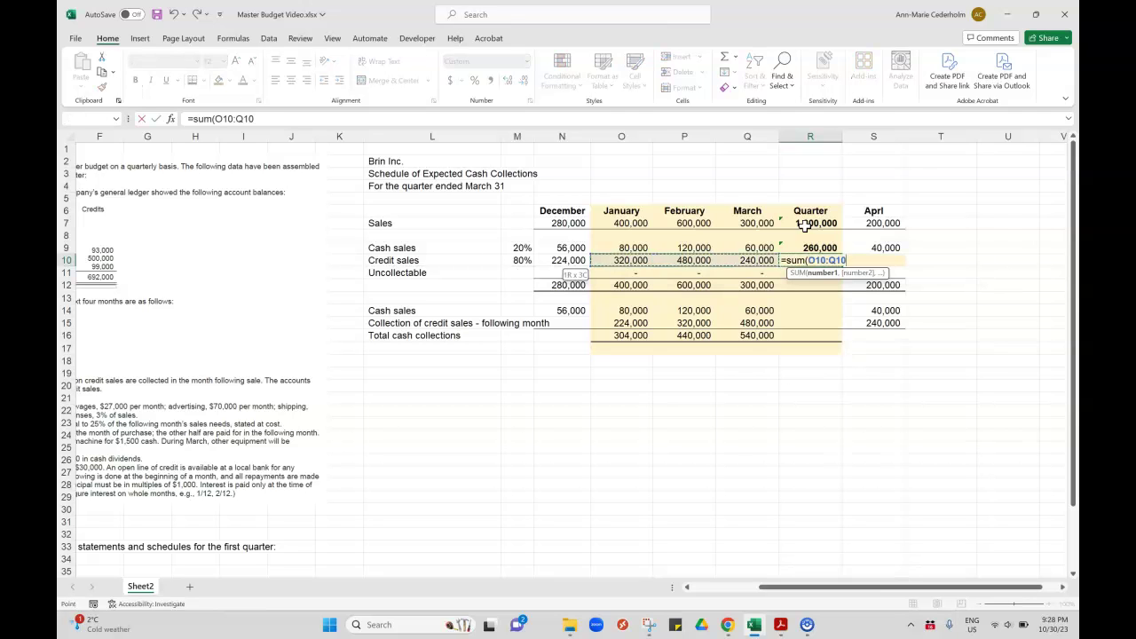
key(Return)
Add the subtotal row's January–March quarter sum and check the Sales and subtotal totals
key(Down)
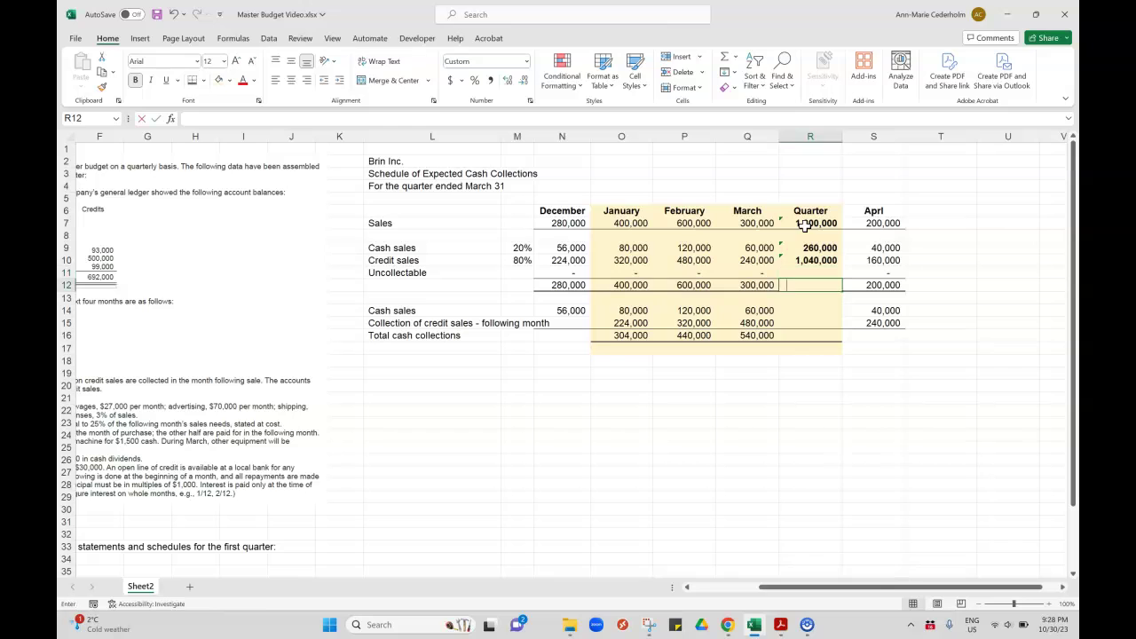
text(=sum()
key(Left)
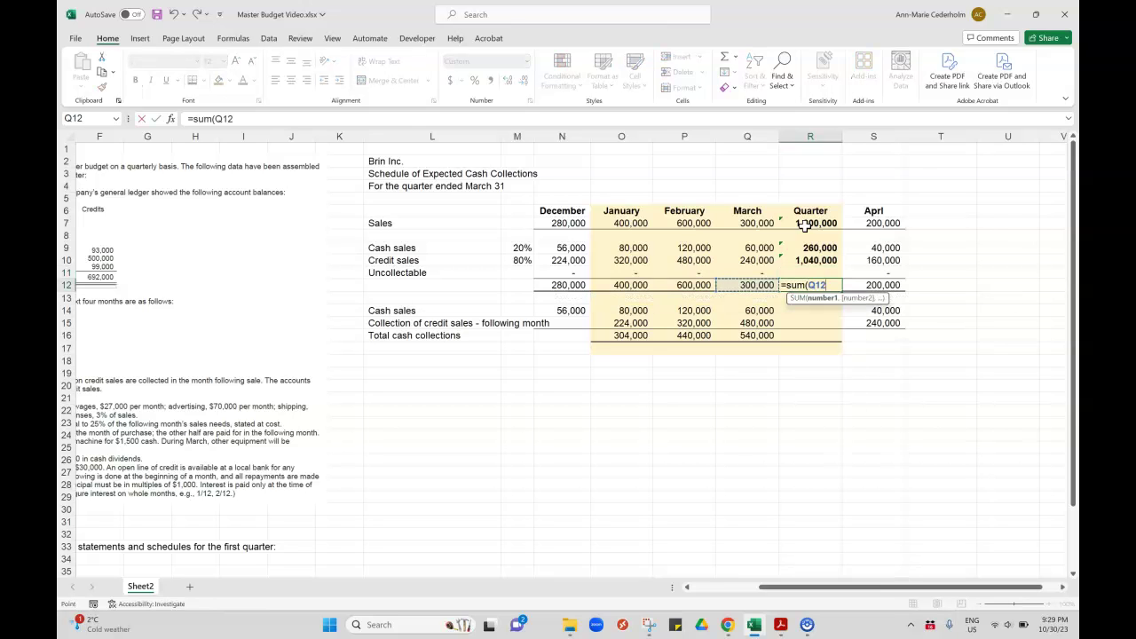
key(shift+Left)
key(shift+Left)
key(Return)
key(Up)
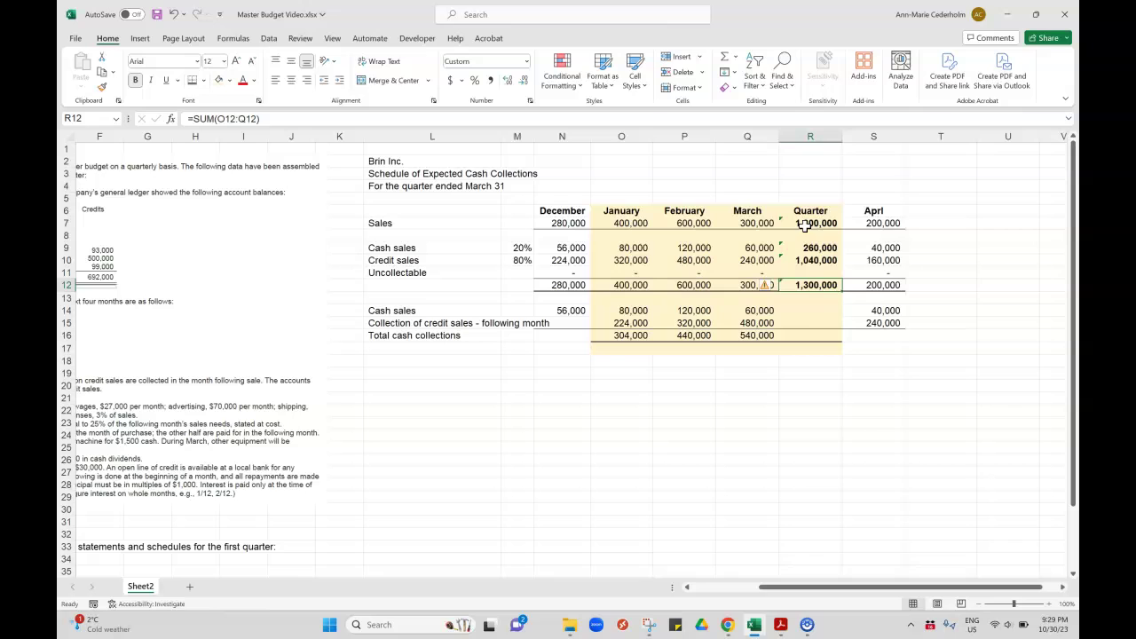
click(806, 223)
click(815, 290)
Total the collected cash sales for the quarter, giving 260,000
click(807, 312)
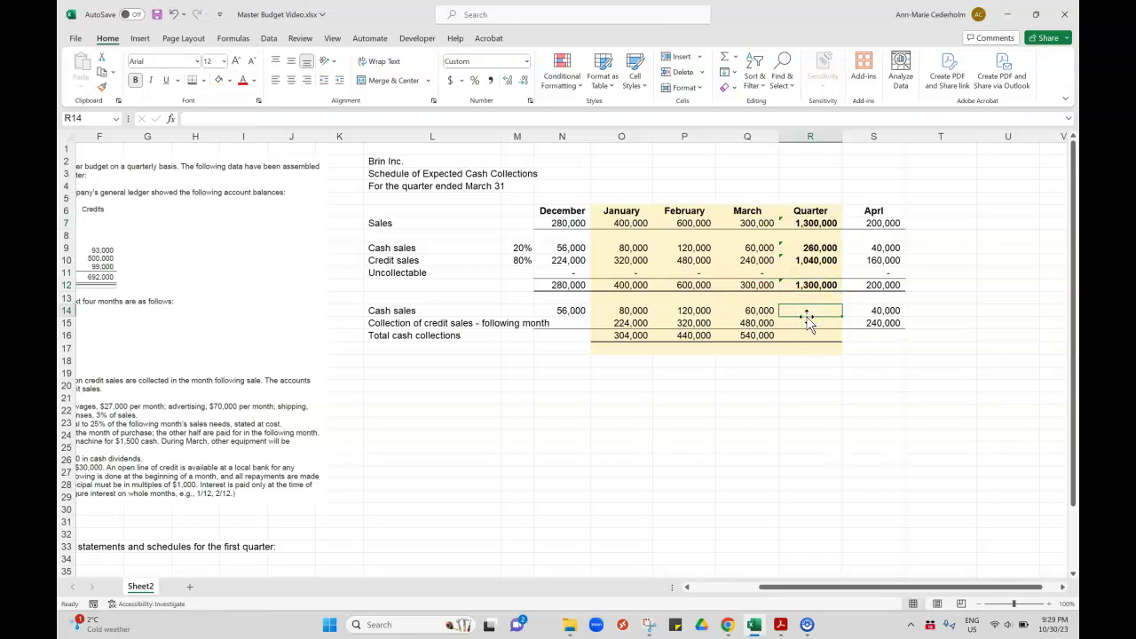
text(=sum()
key(Left)
key(shift+Left)
key(shift+Left)
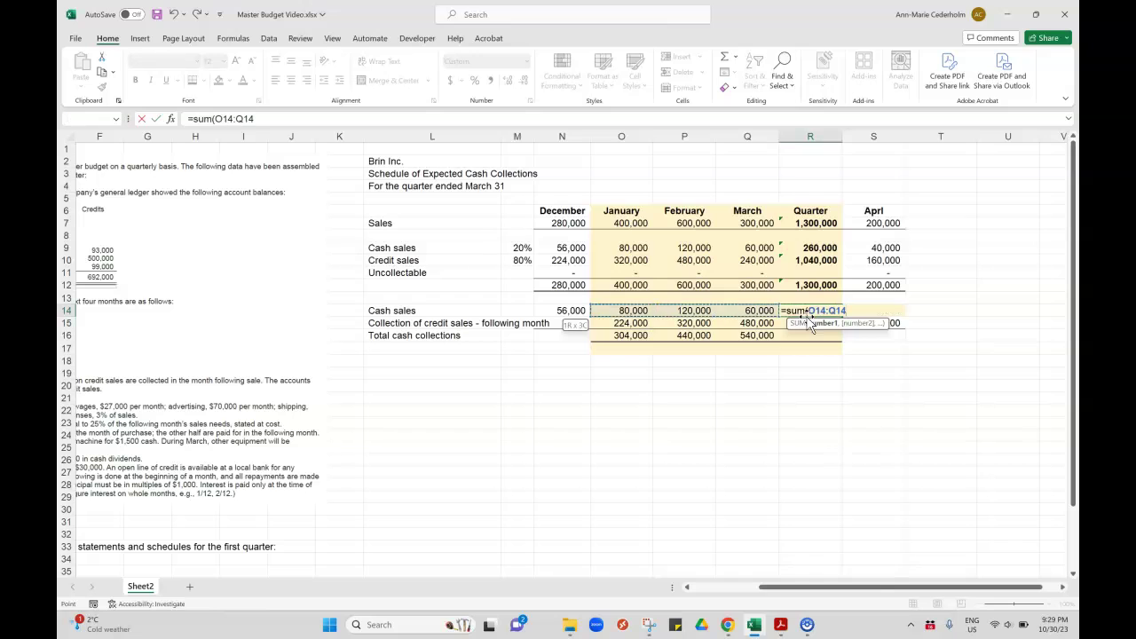
text())
key(Return)
click(806, 312)
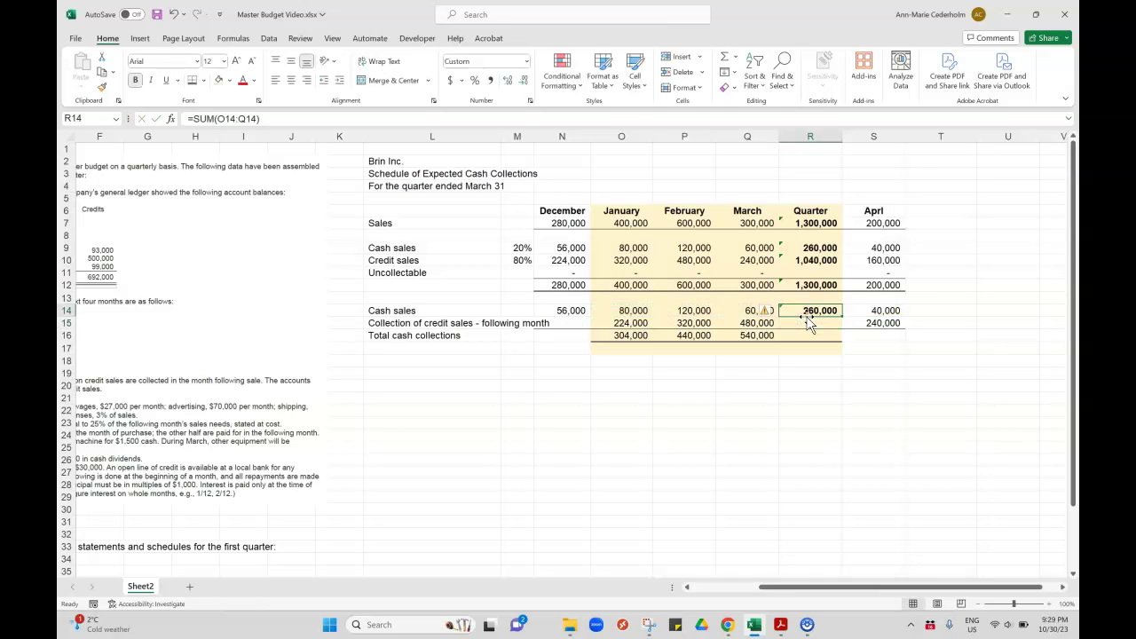
key(Down)
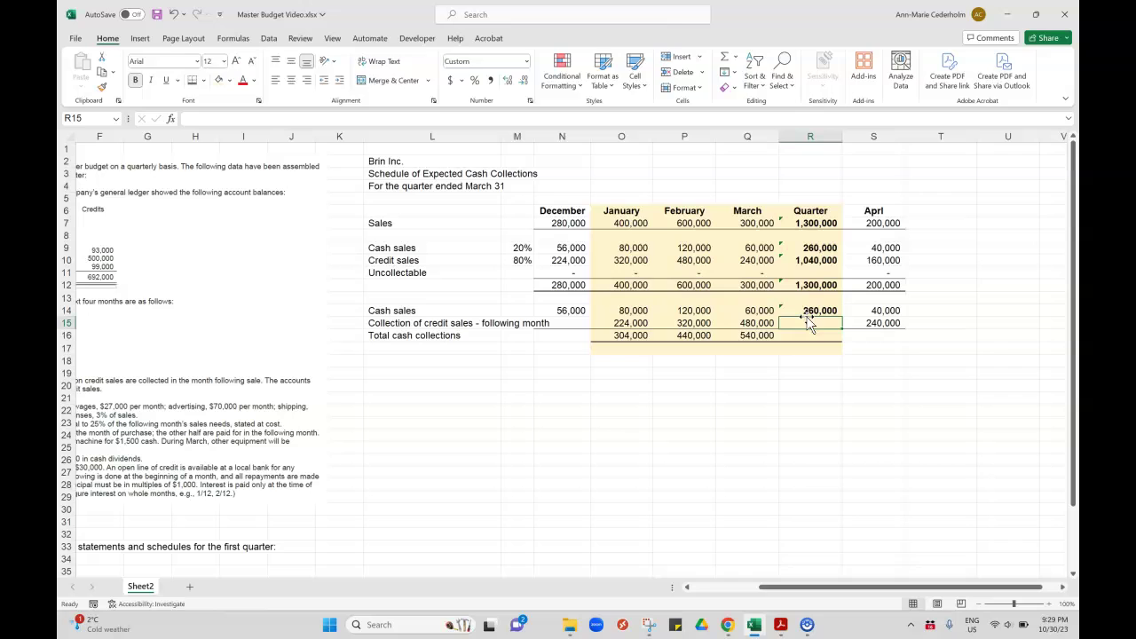
Sum quarter credit collections (1,024,000) and total cash collections (1,284,000) across January–March
text(=sum()
key(Left)
key(shift+Left)
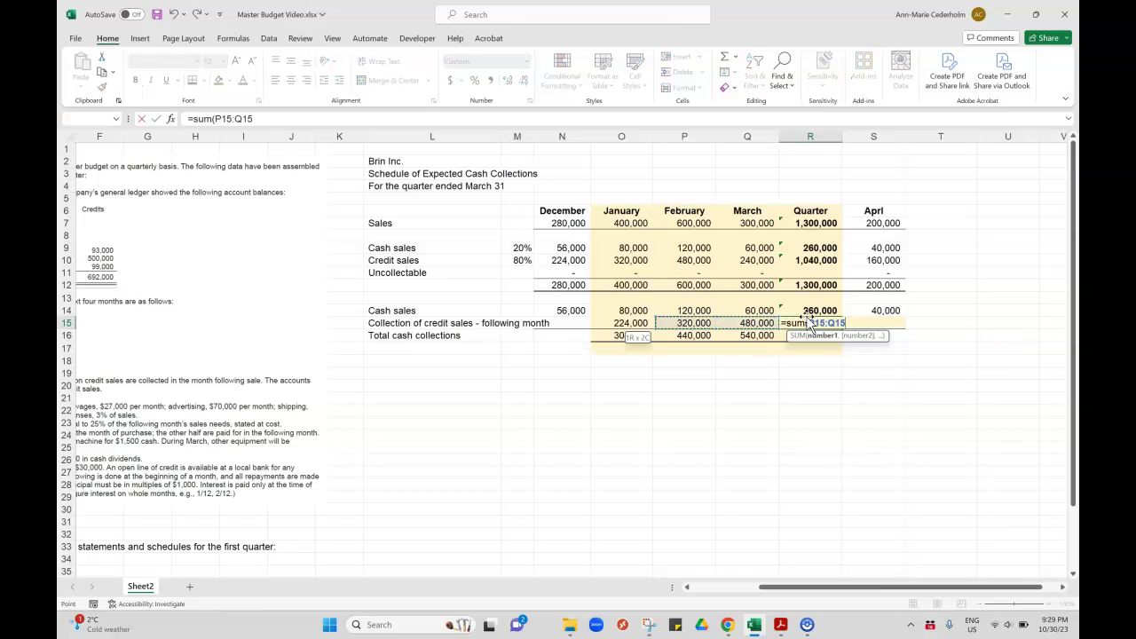
key(shift+Left)
text())
key(Return)
text(=sum()
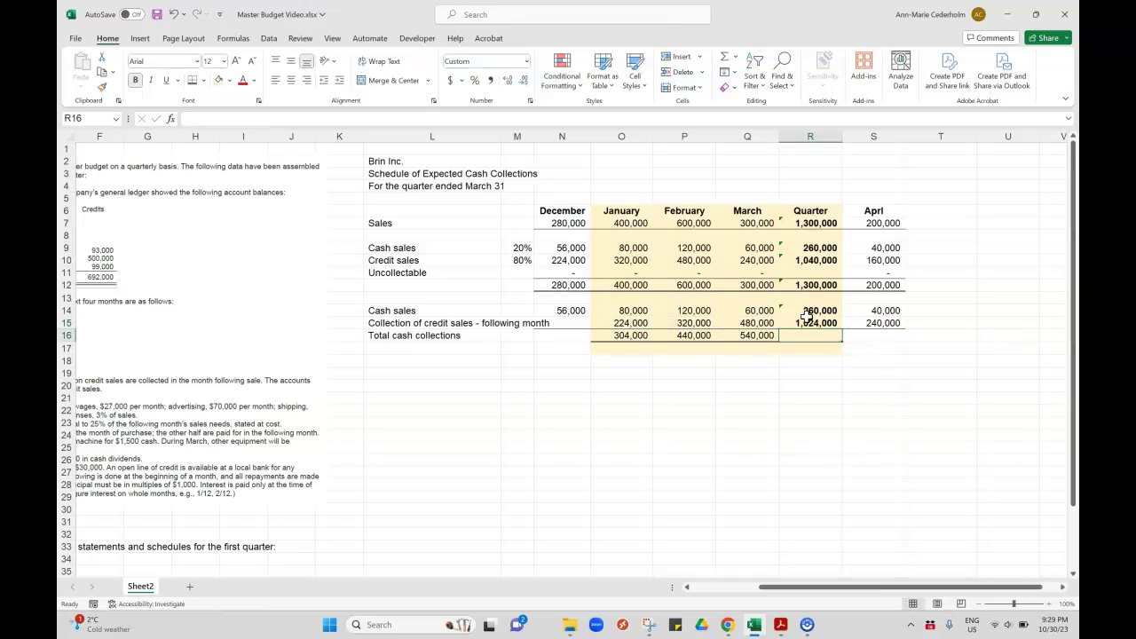
key(Left)
key(shift+Left)
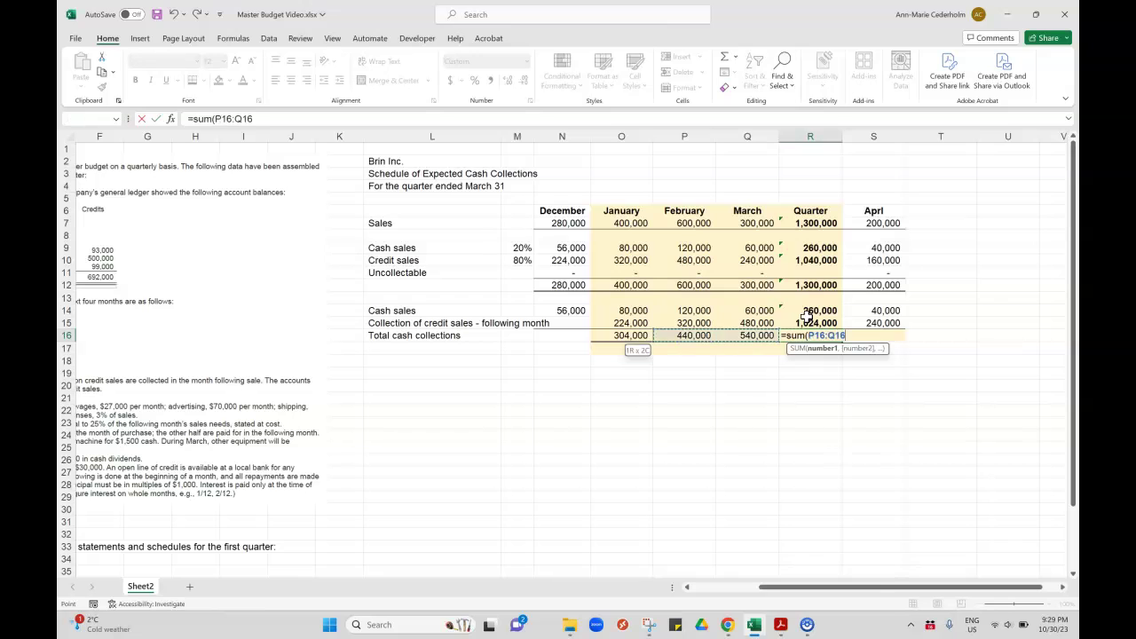
key(shift+Left)
text())
key(Return)
key(Down)
key(Down)
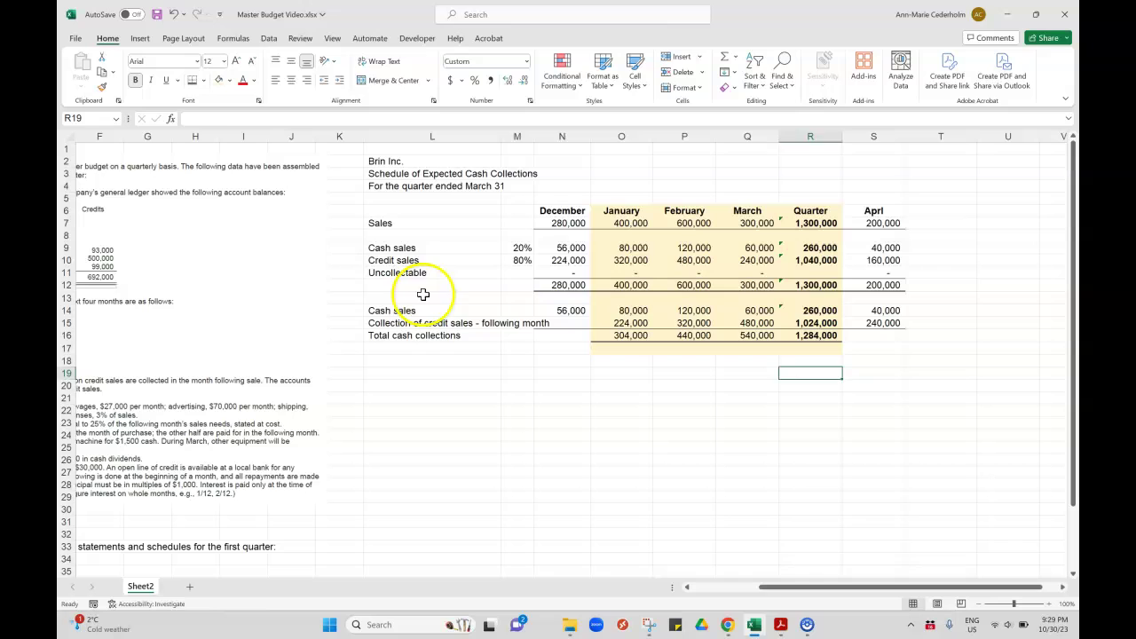
drag(461, 311, 897, 337)
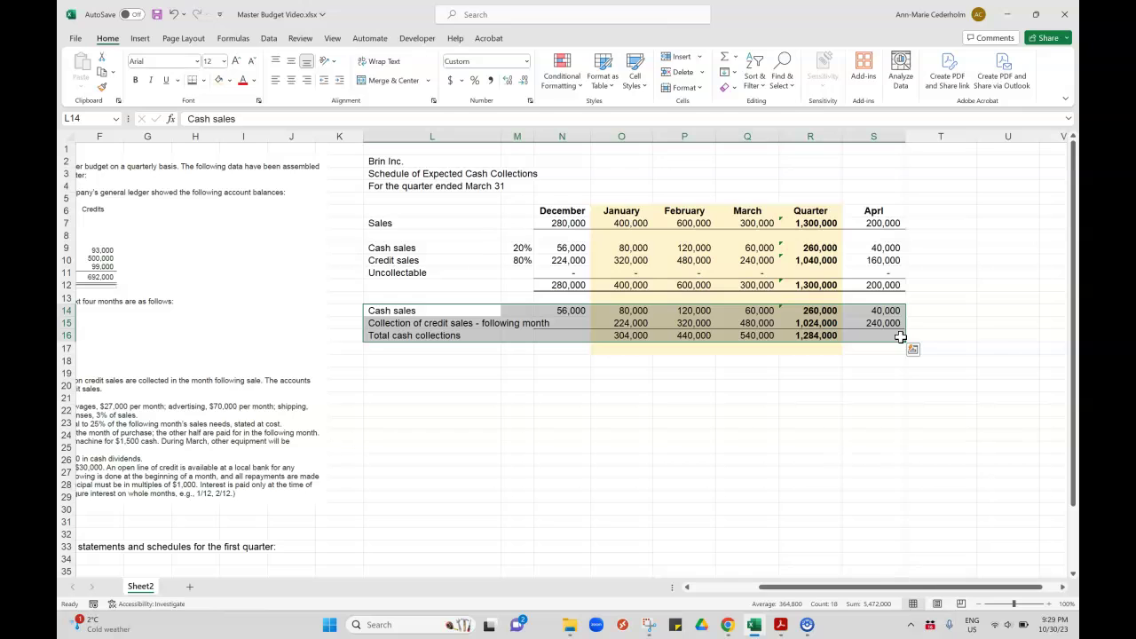
click(625, 225)
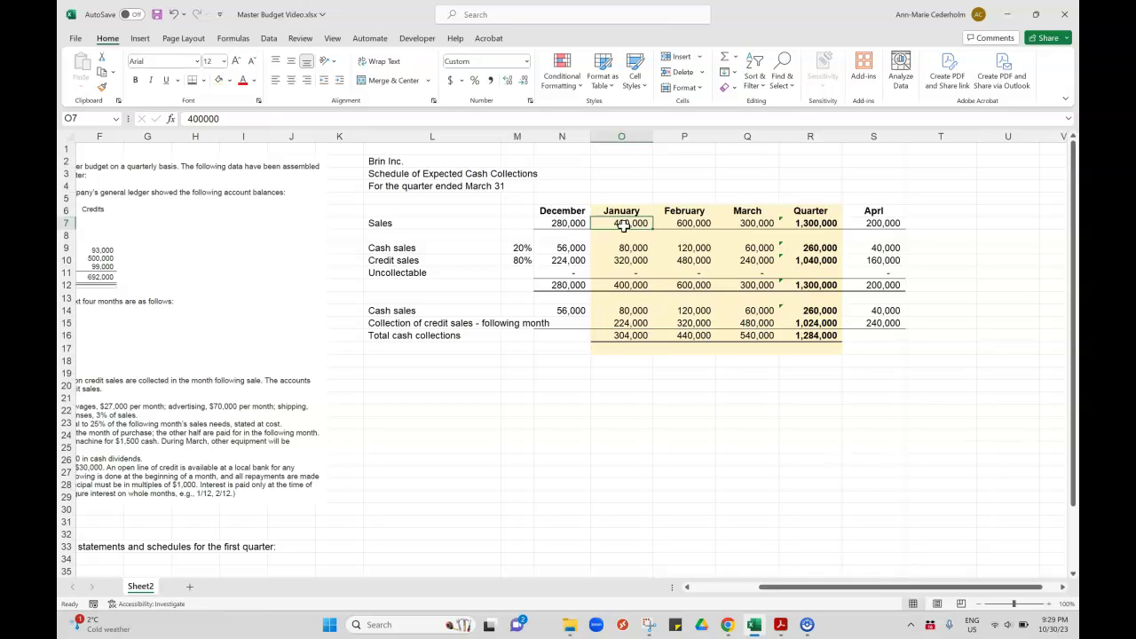
click(617, 336)
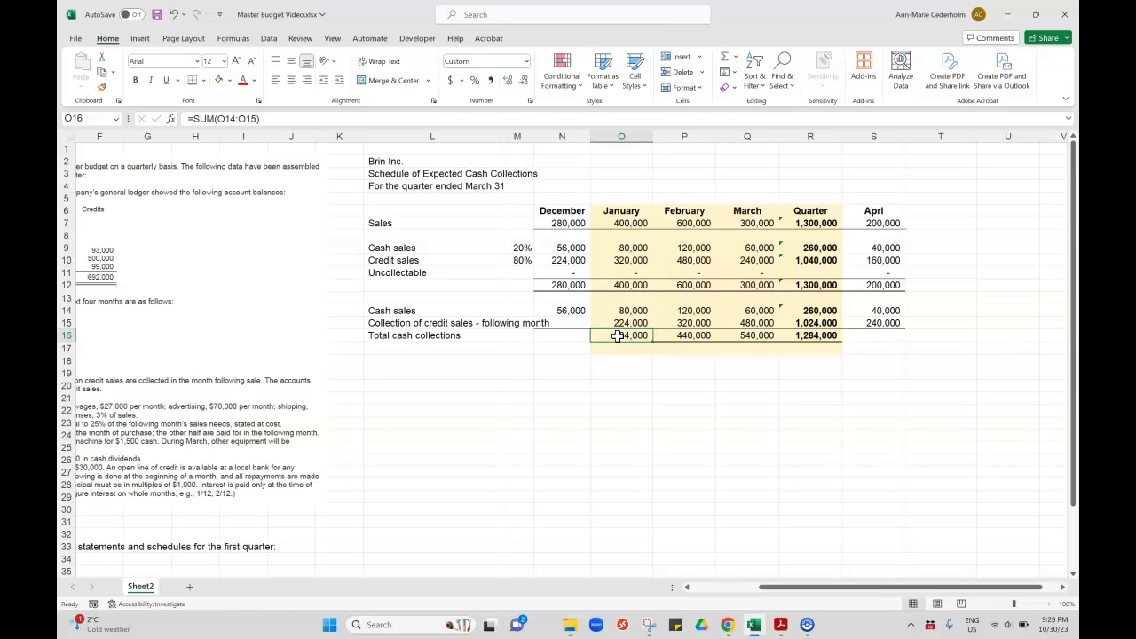
click(693, 335)
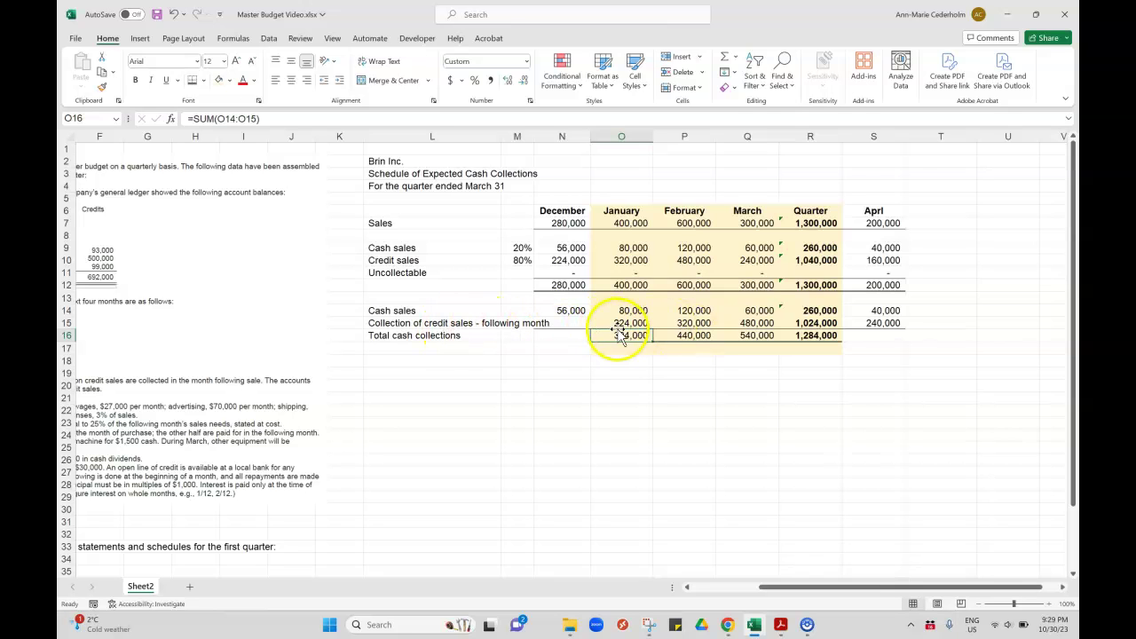
Bold L16:R16, the Total cash collections row from its label through 1,284,000
drag(479, 335, 901, 351)
key(ctrl+b)
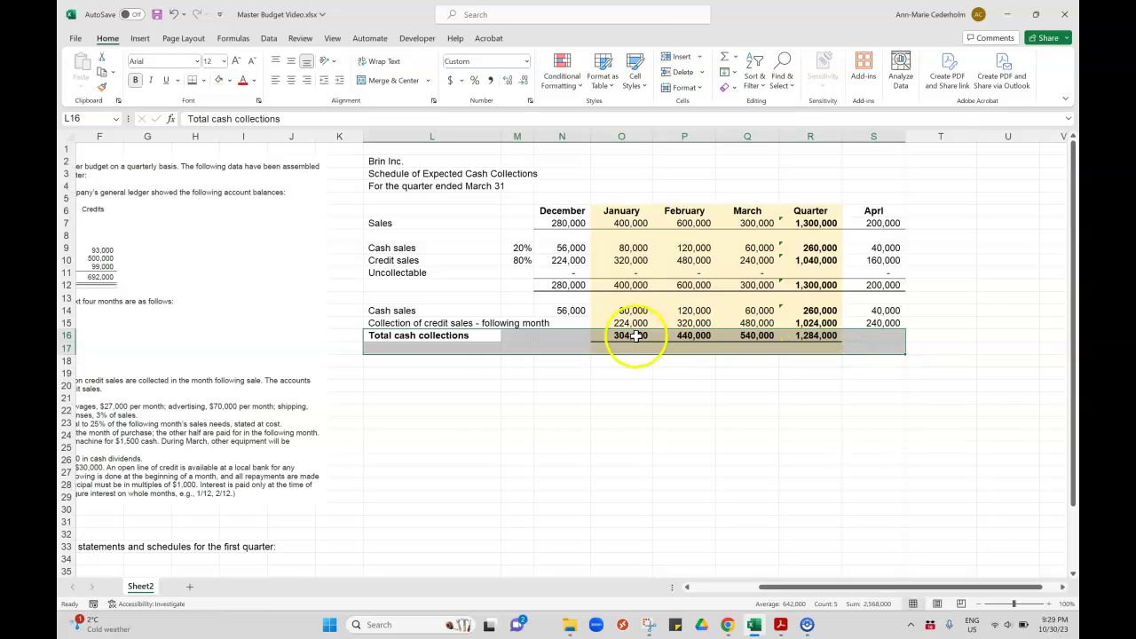
click(635, 336)
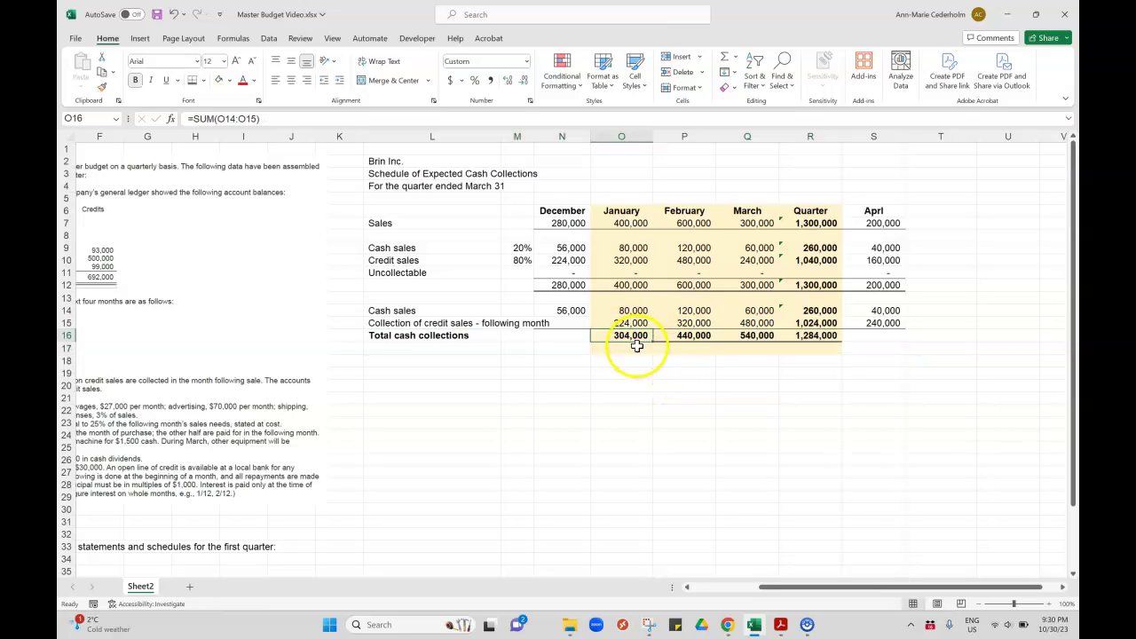
click(618, 215)
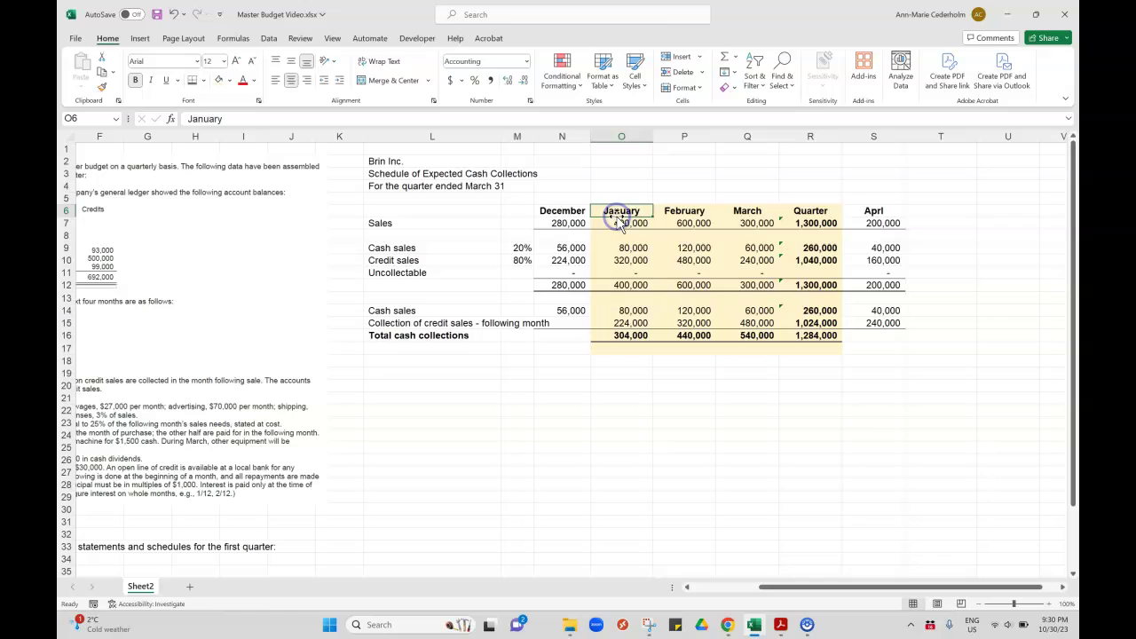